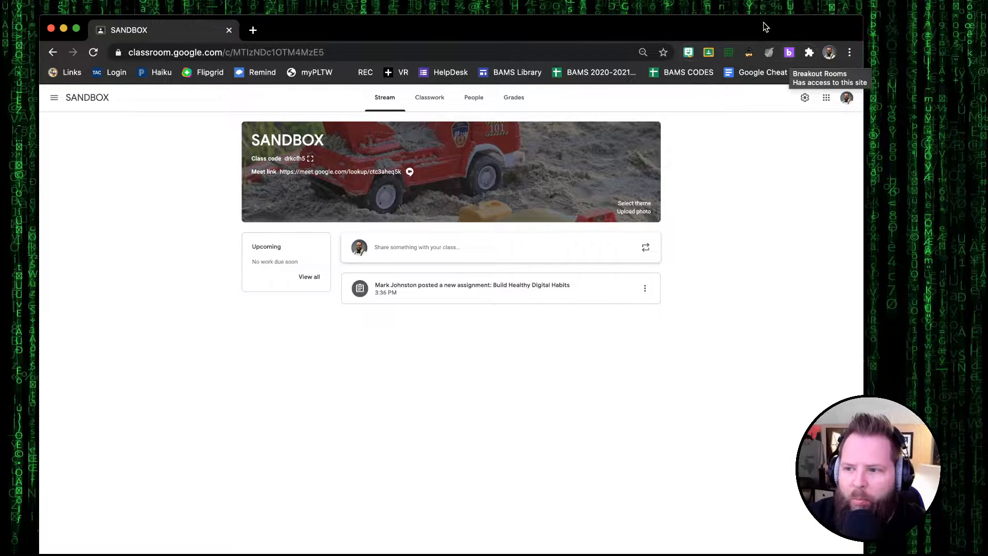
Search the web for "chrome extensions" in a new tab and open the Chrome Web Store's Extensions page
left_click_drag(764, 23, 762, 0)
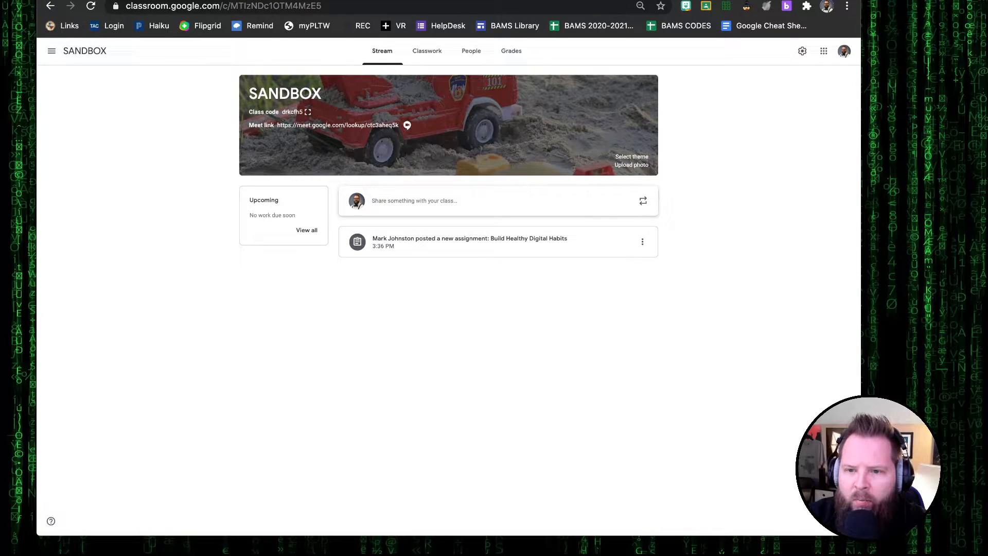
key("super+t")
type("ch")
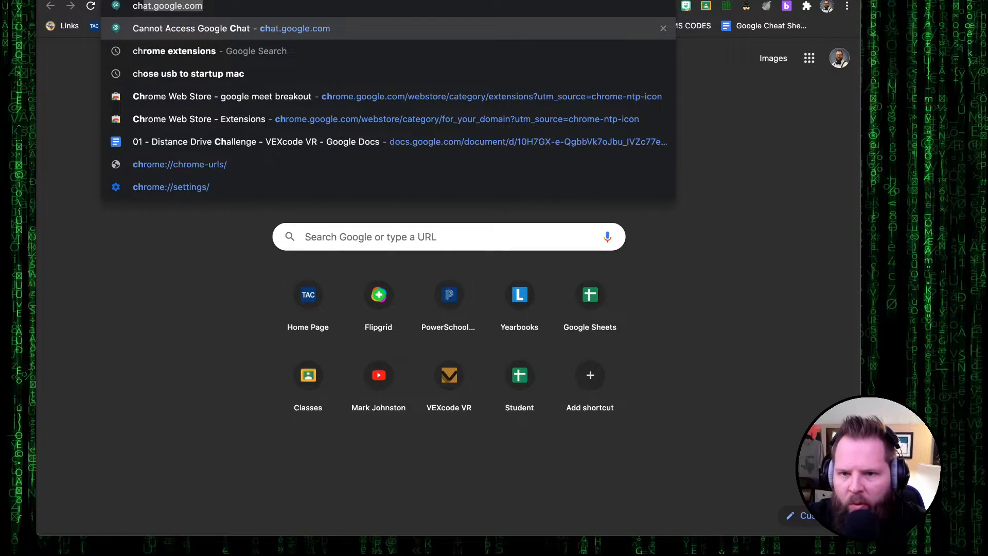
type("rome ")
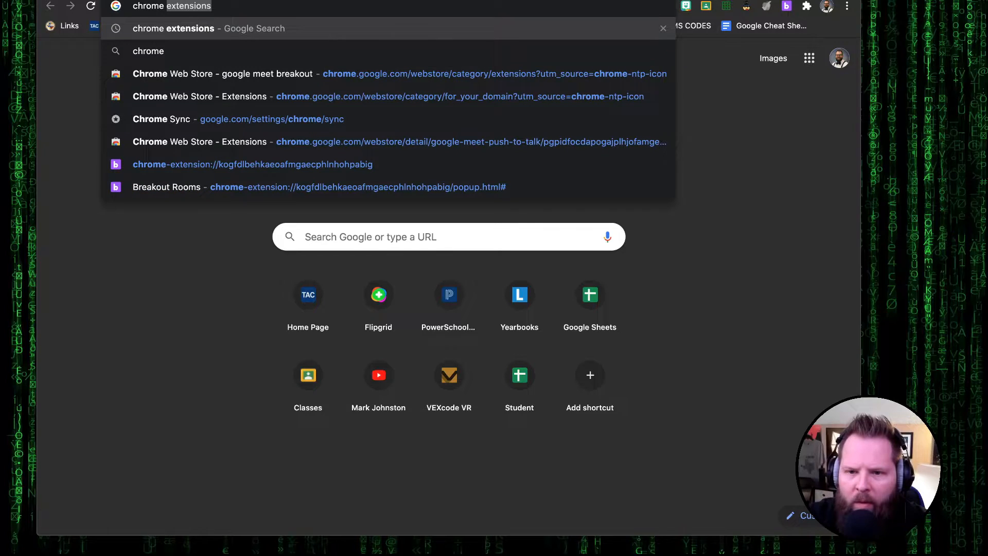
type("extensions")
key("Return")
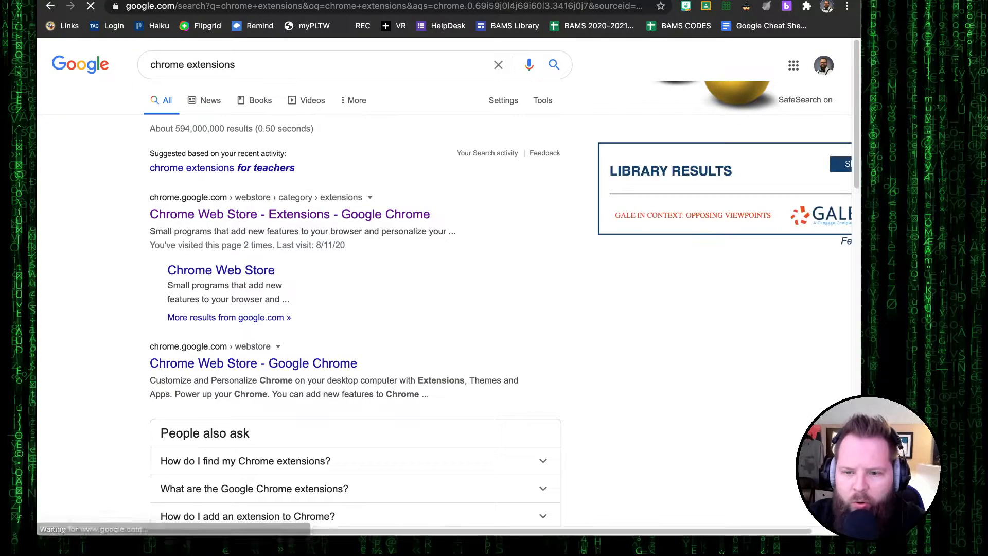
left_click(219, 214)
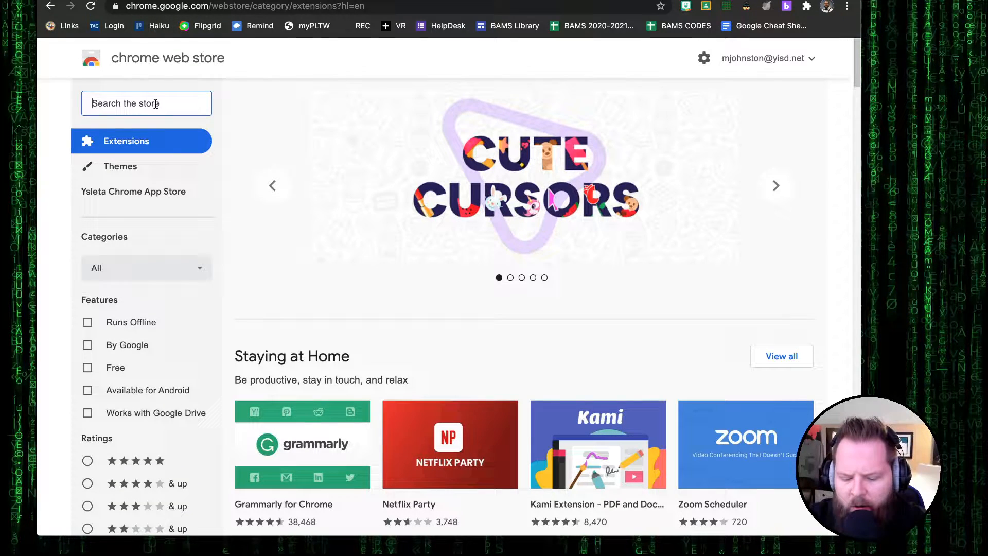
Search the Chrome Web Store for "breakout rooms"
type("breakout rooms")
key("Return")
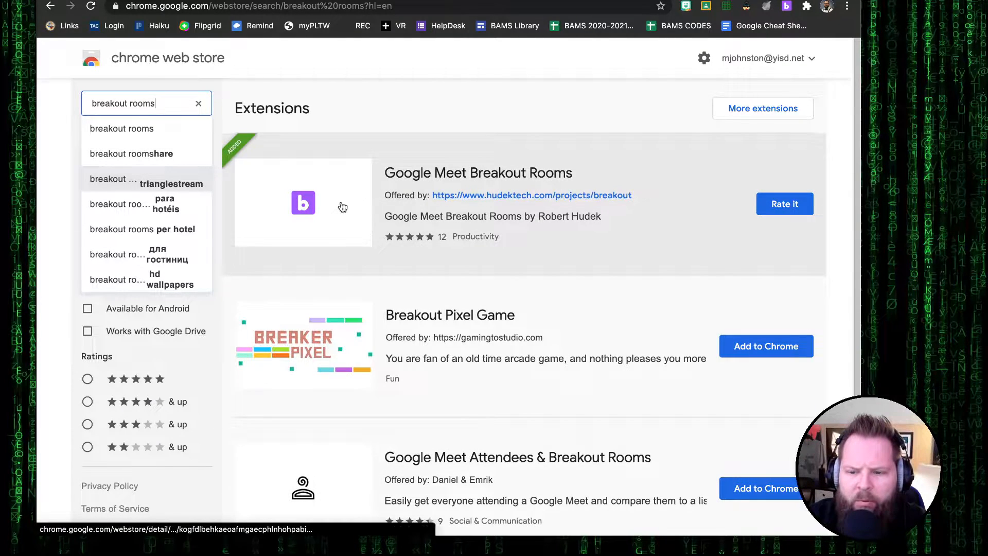
left_click_drag(853, 214, 846, 192)
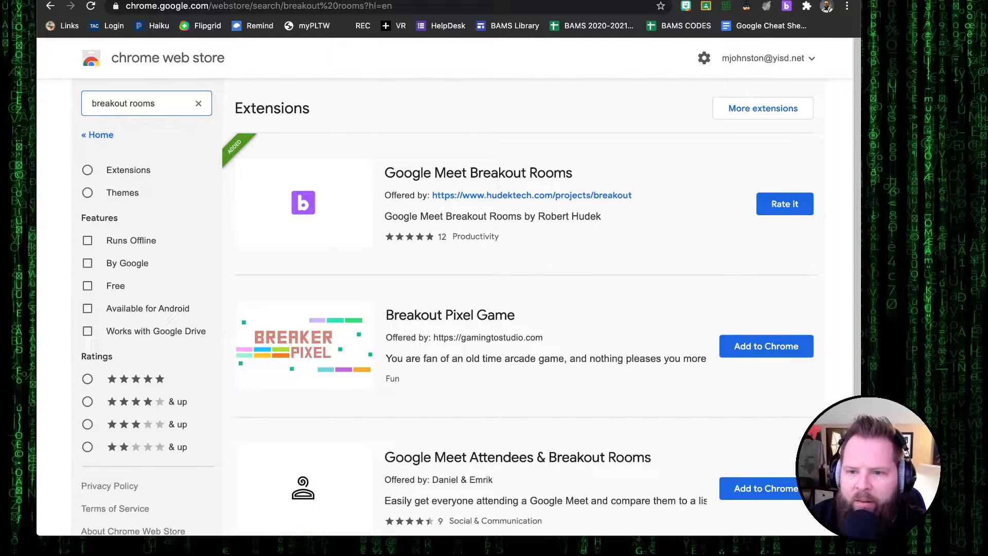
Return to the SANDBOX class page, launch the Breakout Rooms extension and bring its window fully into view
key("ctrl+Tab")
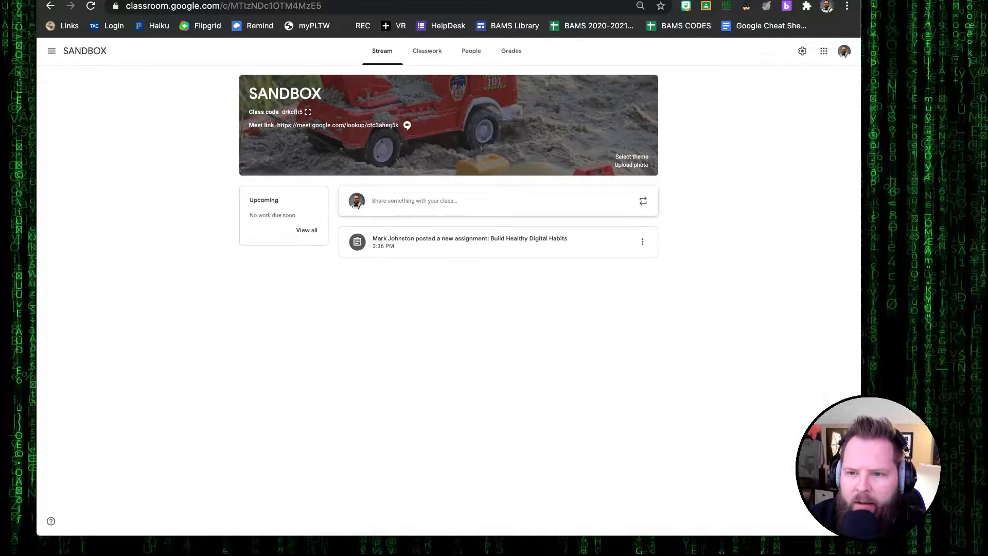
left_click(787, 7)
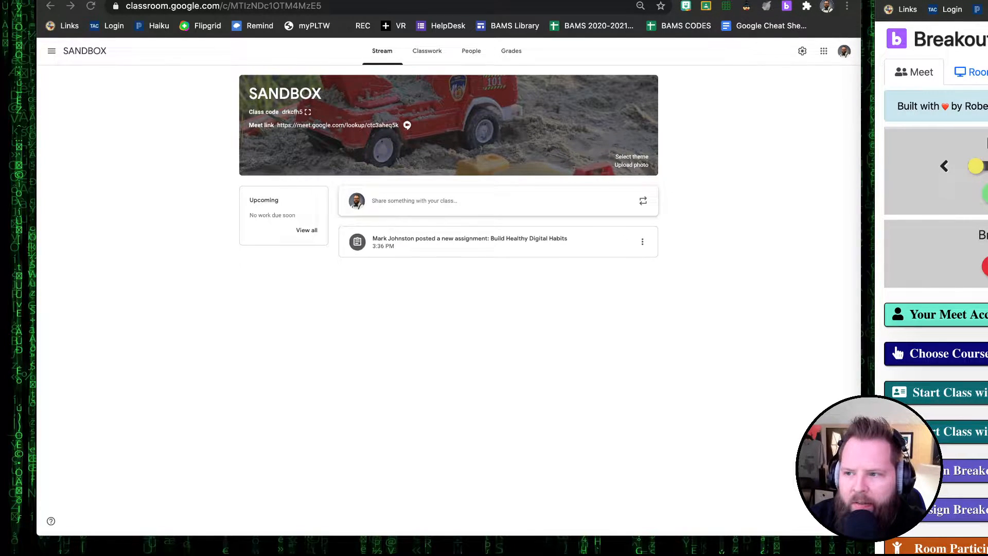
left_click_drag(931, 1, 687, 1)
left_click_drag(963, 0, 309, 14)
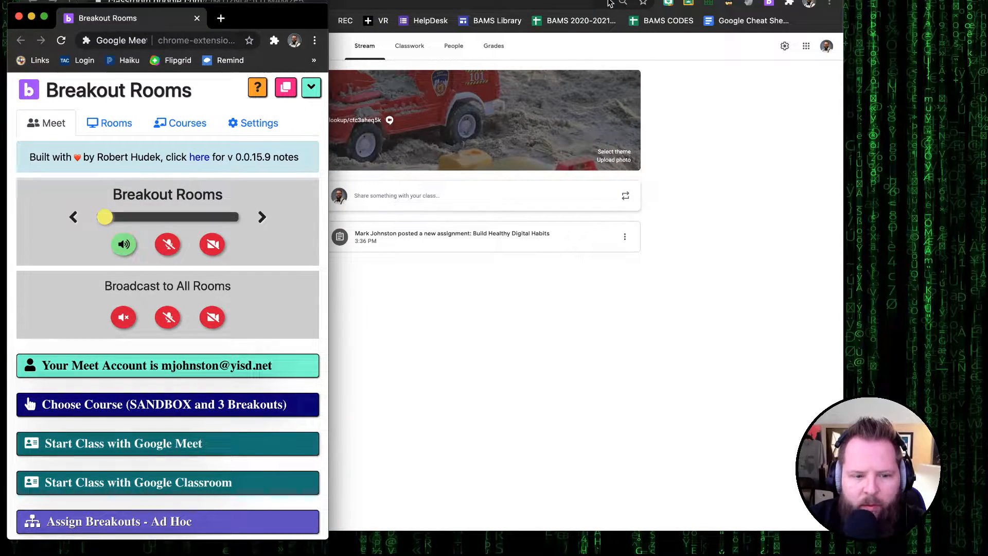
Clear the Classroom window off the desktop and place the Breakout Rooms window in the middle of the screen
left_click_drag(372, 0, 619, 6)
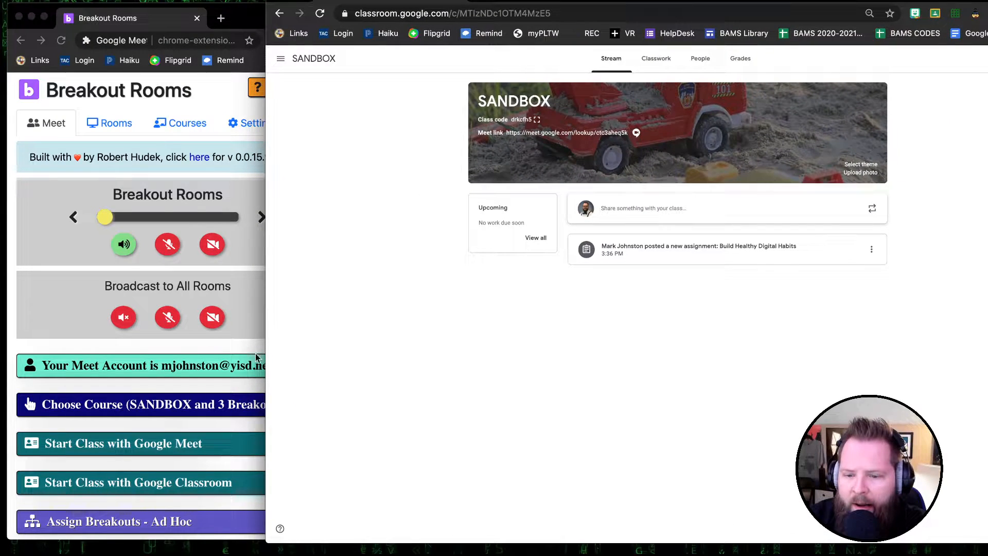
left_click_drag(262, 545, 374, 508)
left_click_drag(696, 0, 667, 20)
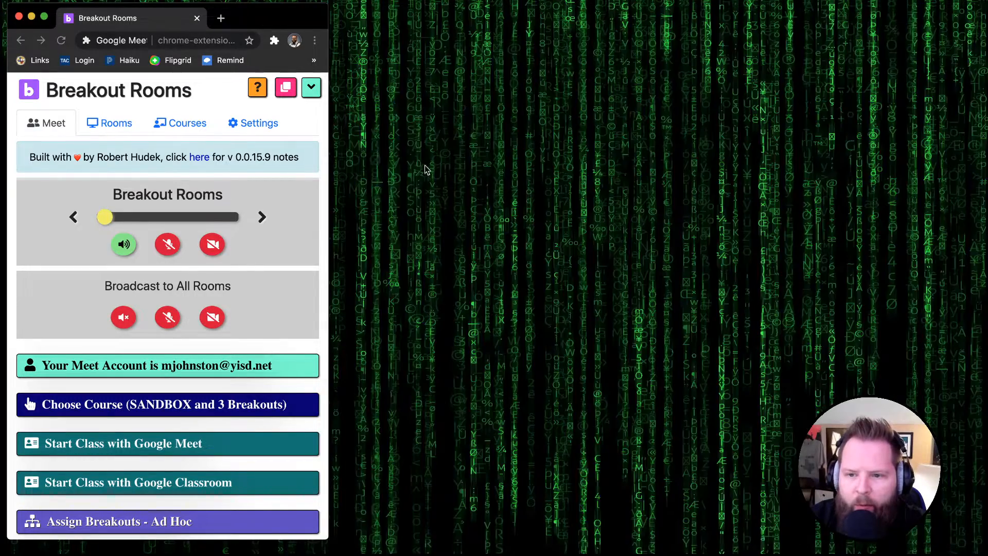
left_click(537, 21)
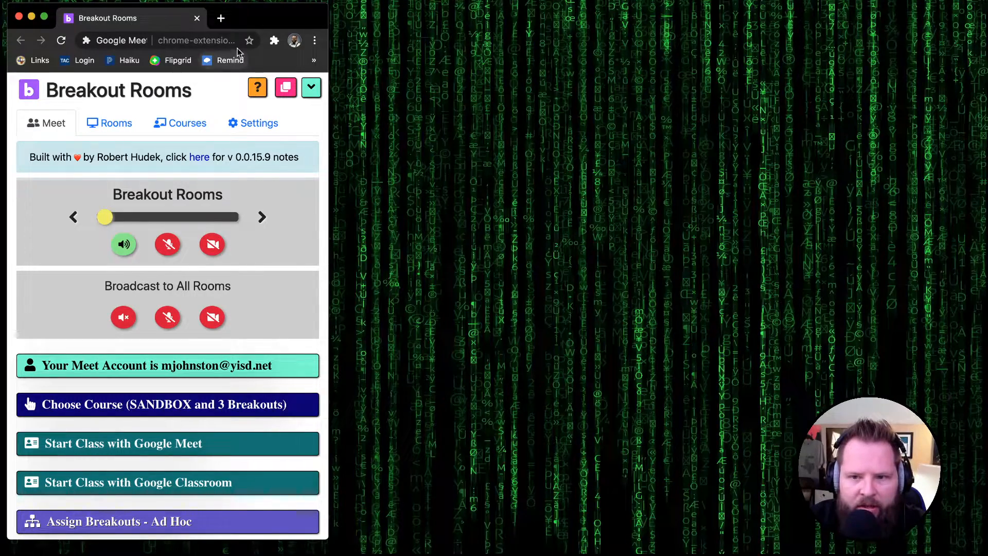
left_click_drag(246, 10, 623, 18)
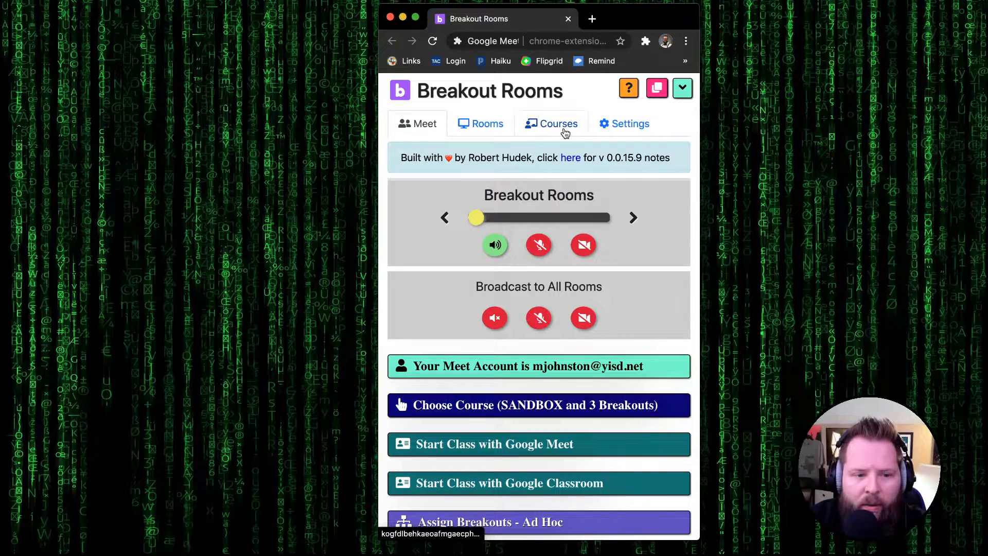
Review the extension's display, toolbar color and outside participant settings, and return to the Meet view
left_click(623, 133)
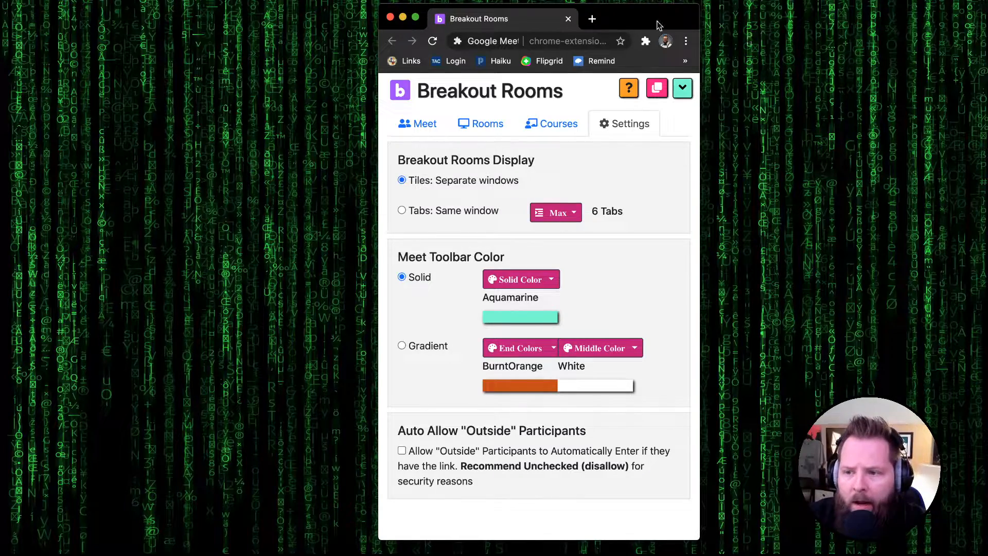
left_click_drag(646, 13, 647, 10)
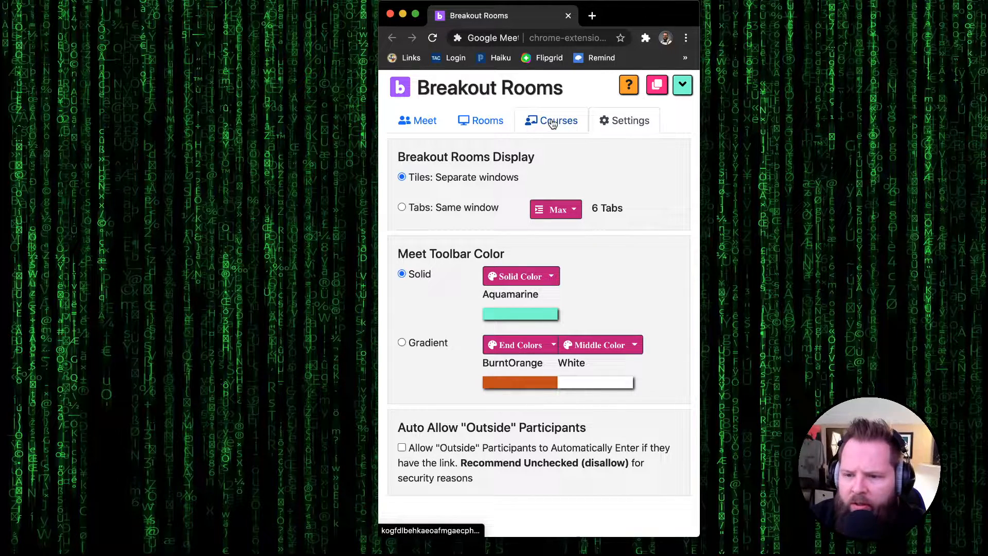
left_click(414, 121)
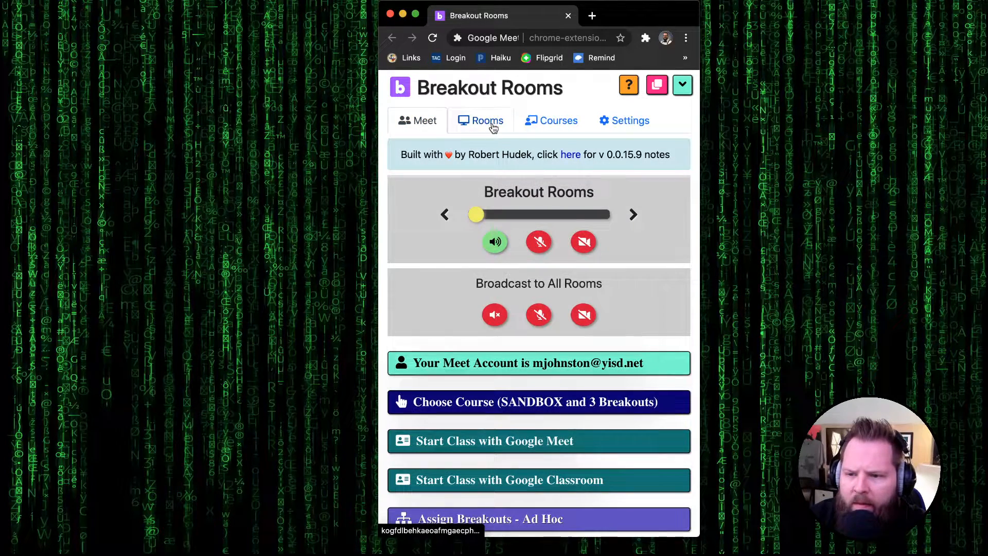
Open the list of courses and examine the name and description fields of the SANDBOX entry
left_click(554, 125)
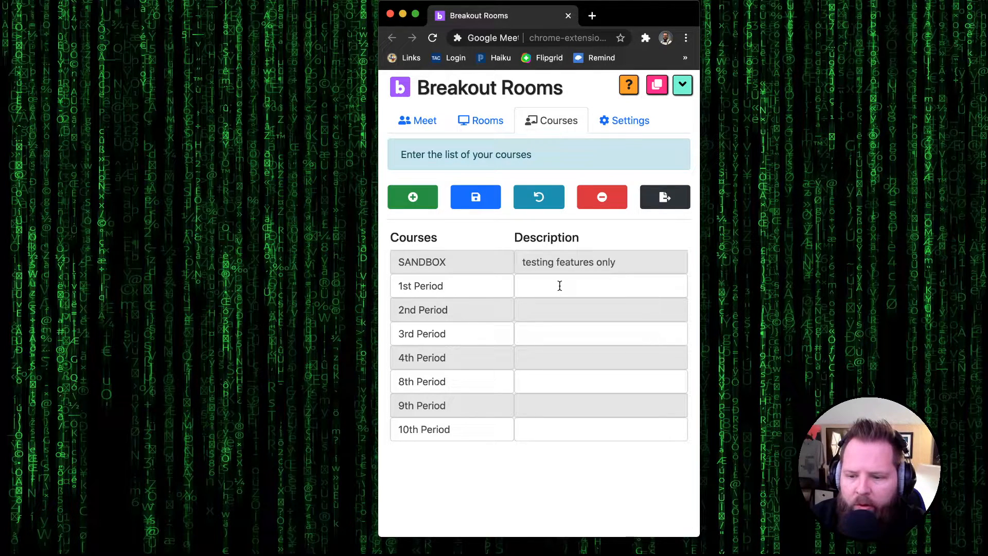
left_click(460, 262)
left_click(546, 259)
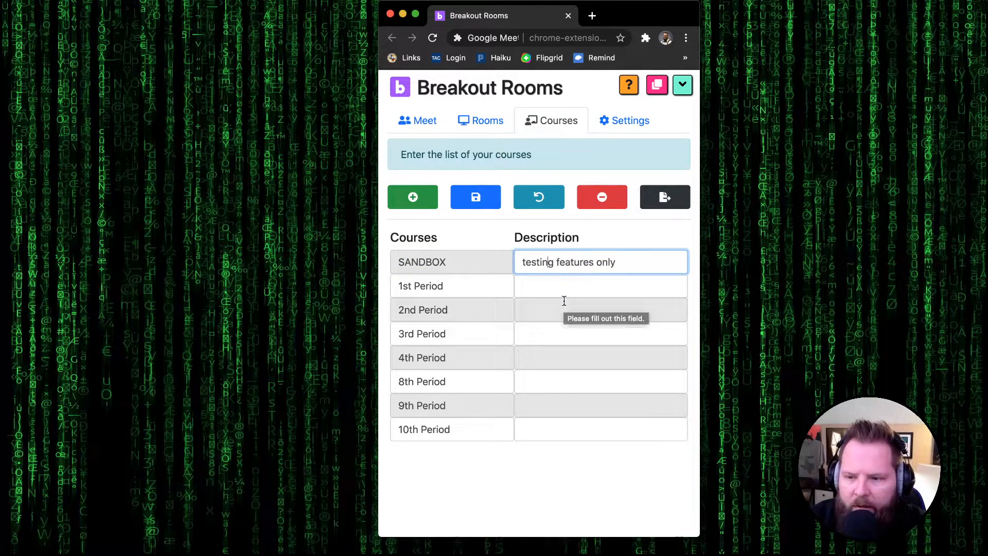
left_click(473, 226)
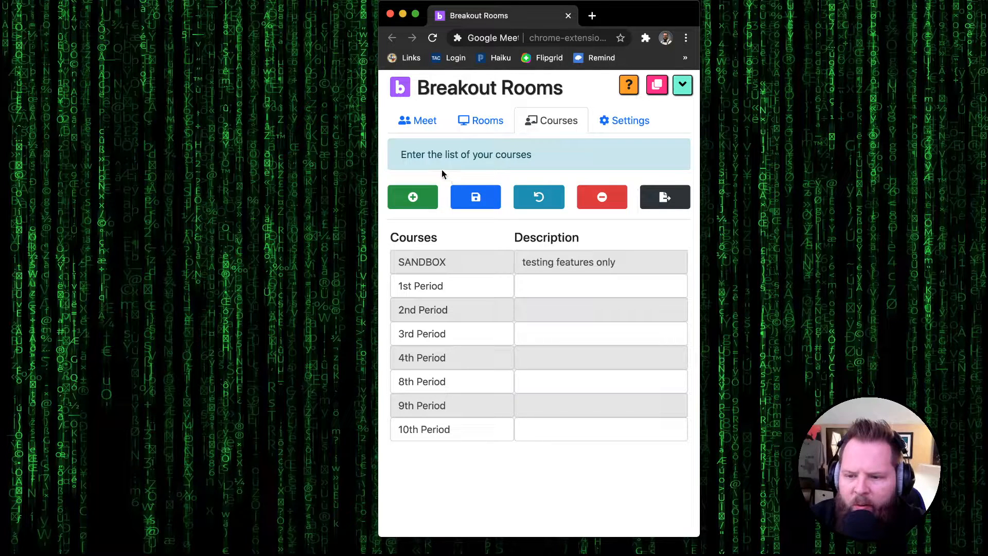
Add a course named "Before School" with the description "Robotics Club" to the course list
left_click(419, 204)
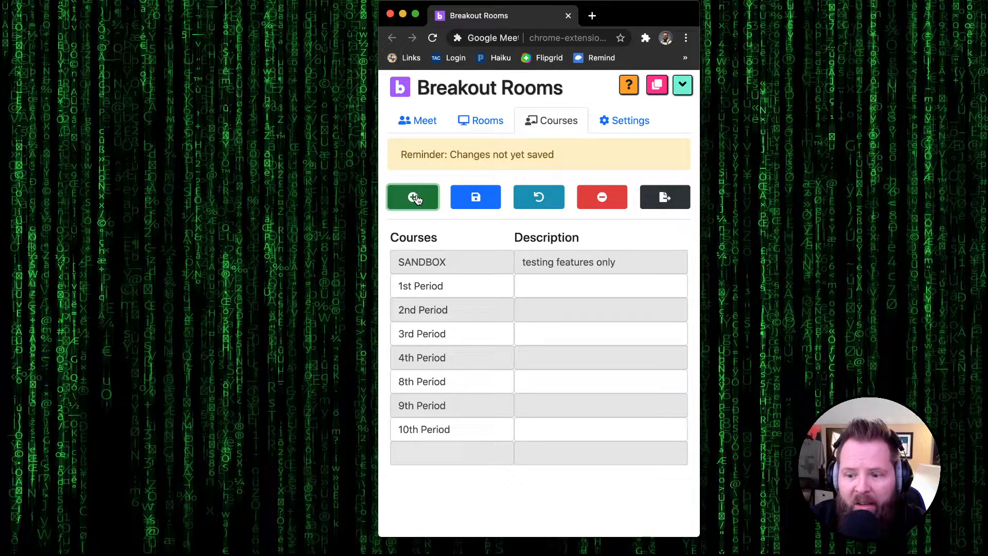
left_click(460, 447)
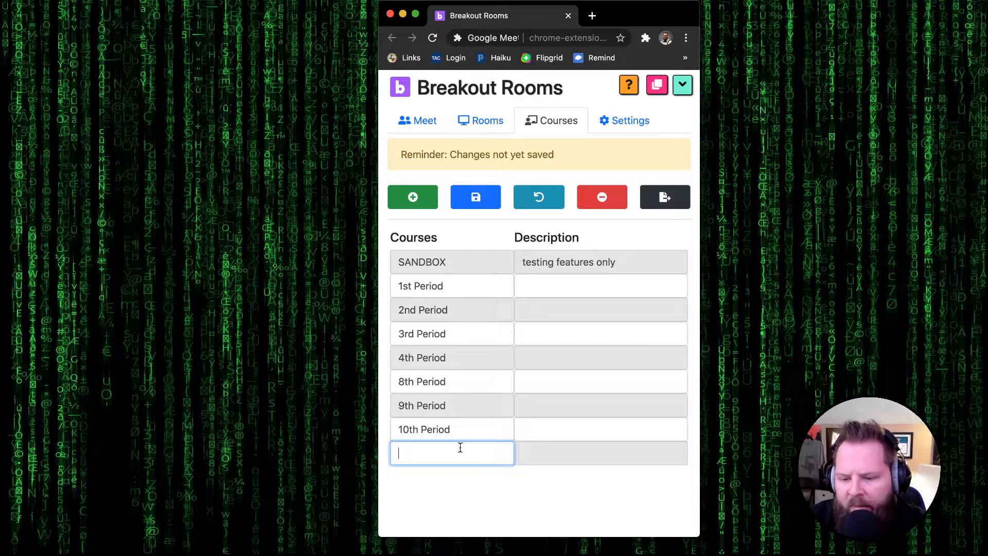
type("After")
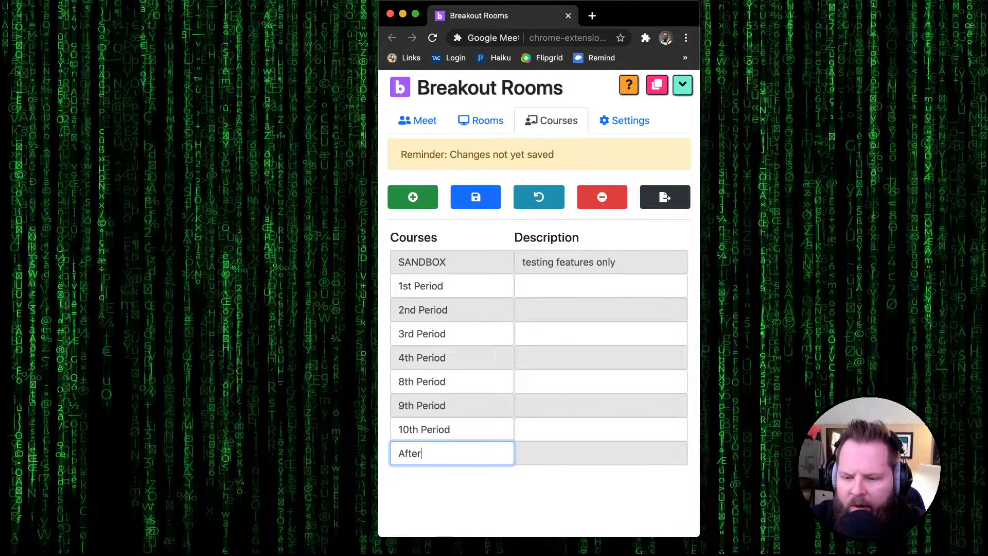
key("BackSpace")
key("BackSpace")
key("BackSpace")
type("Before School")
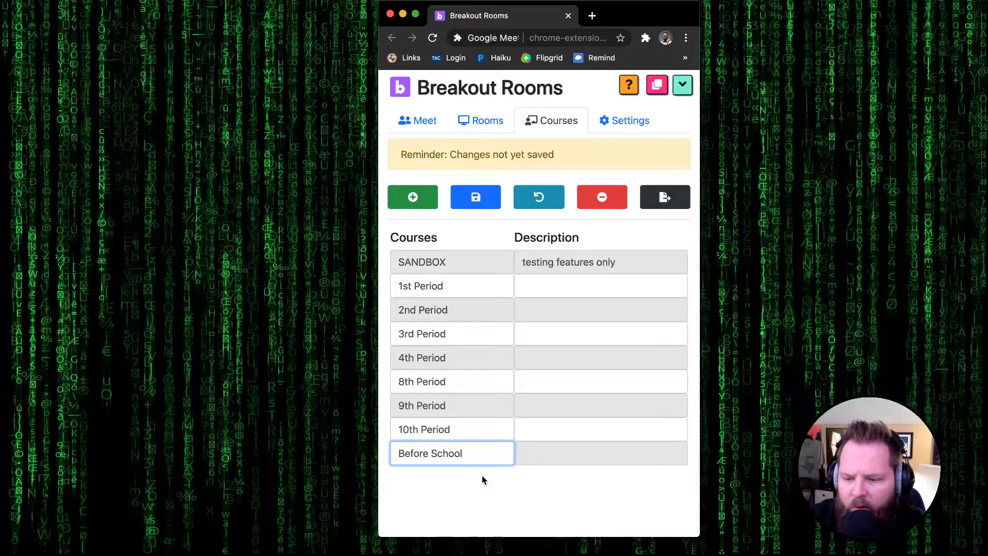
key("Tab")
type("Robotics Club")
left_click(503, 499)
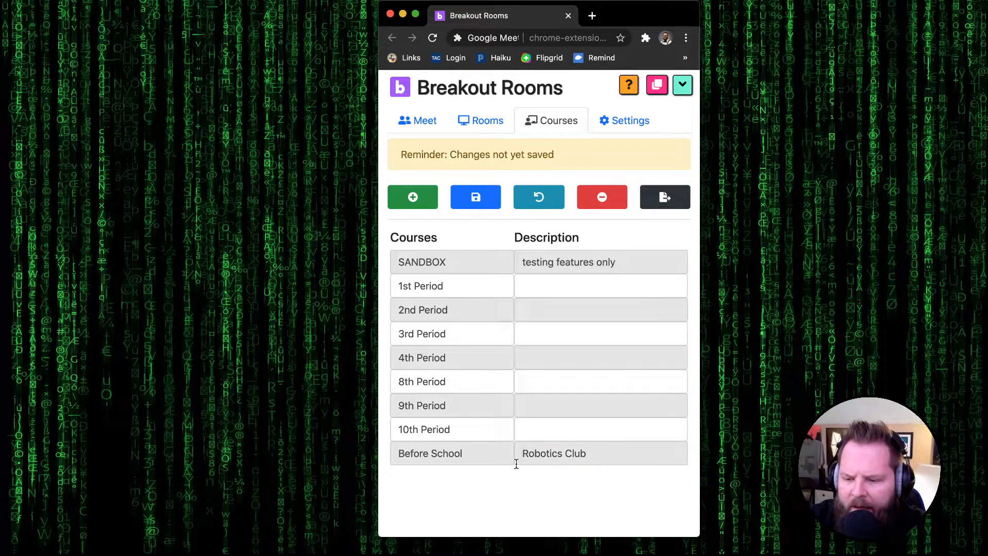
Move the Before School course directly below SANDBOX and save the course list
left_click_drag(502, 462, 495, 296)
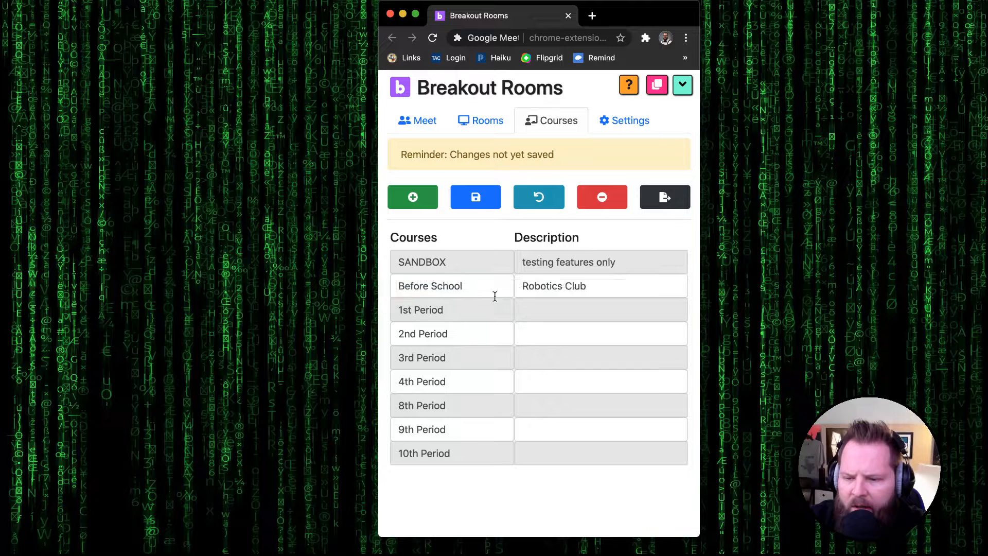
left_click(480, 198)
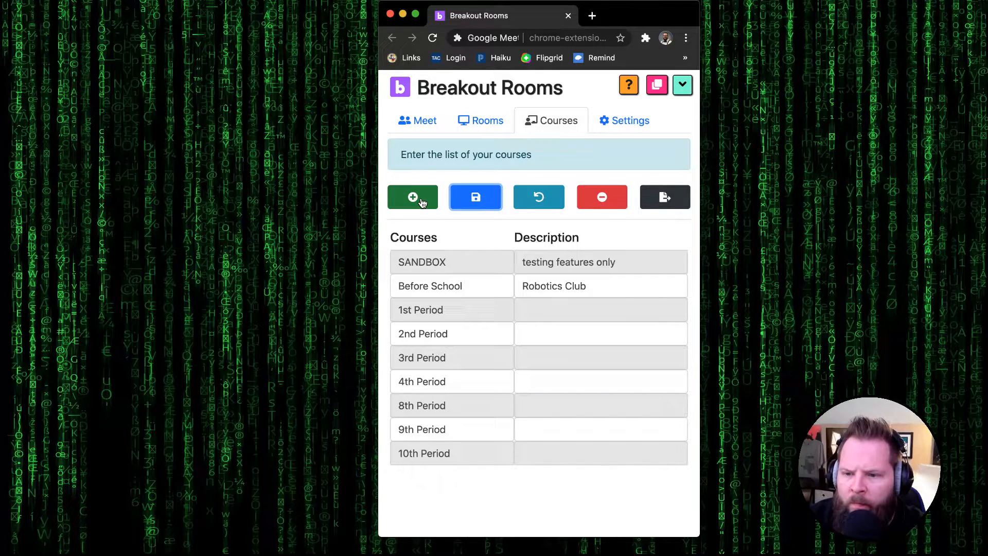
Select the Before School course in the room setup and name its first room "Main Room"
left_click(485, 124)
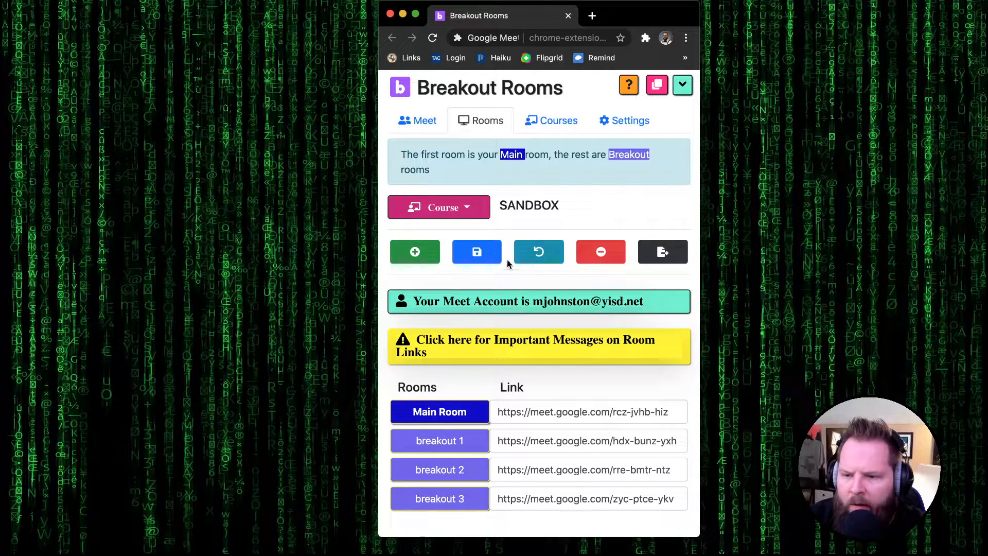
left_click(477, 214)
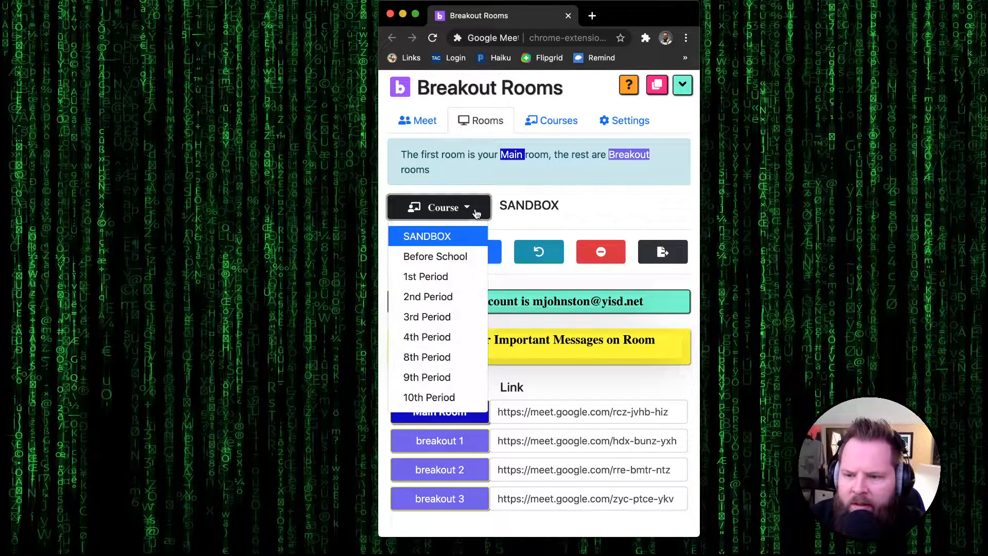
left_click(457, 260)
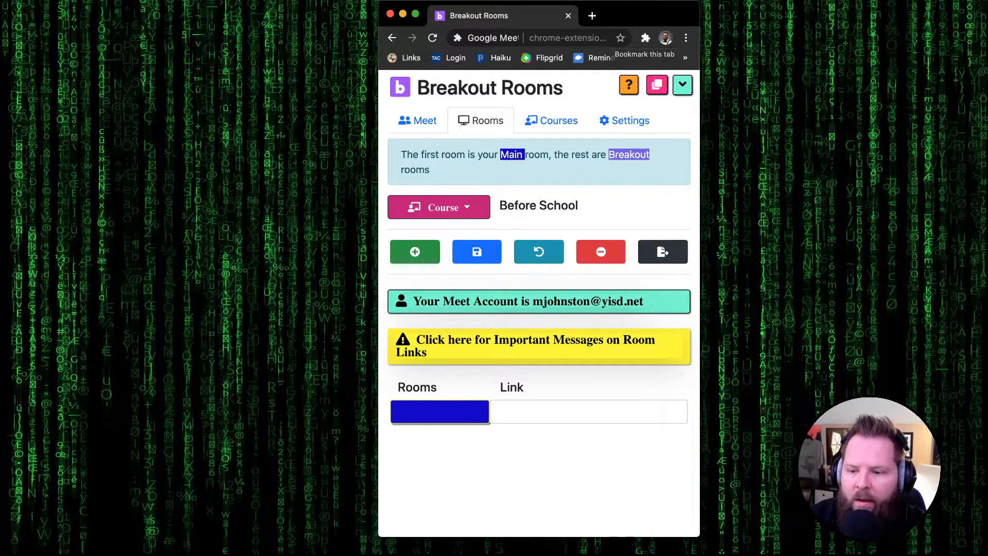
left_click(479, 420)
type("Main")
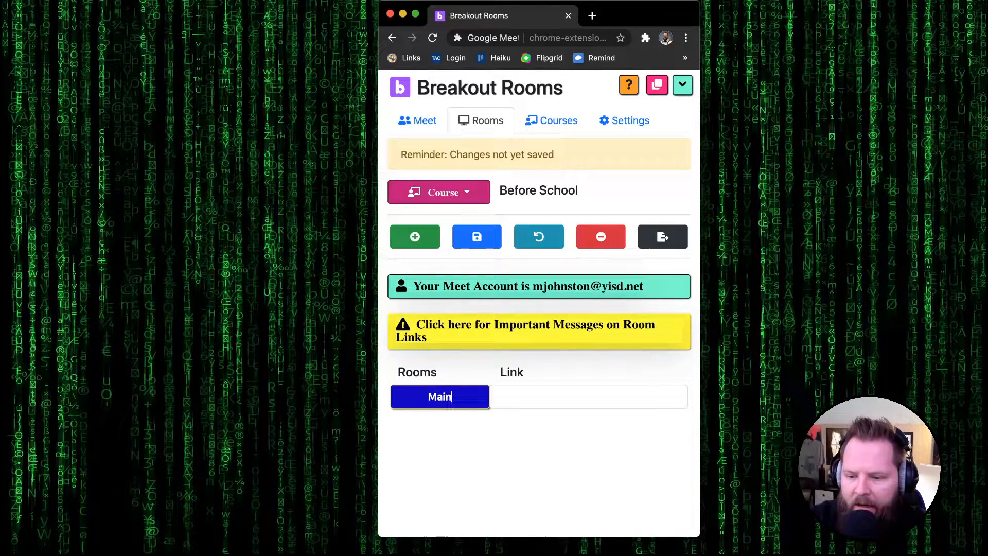
type(" Room")
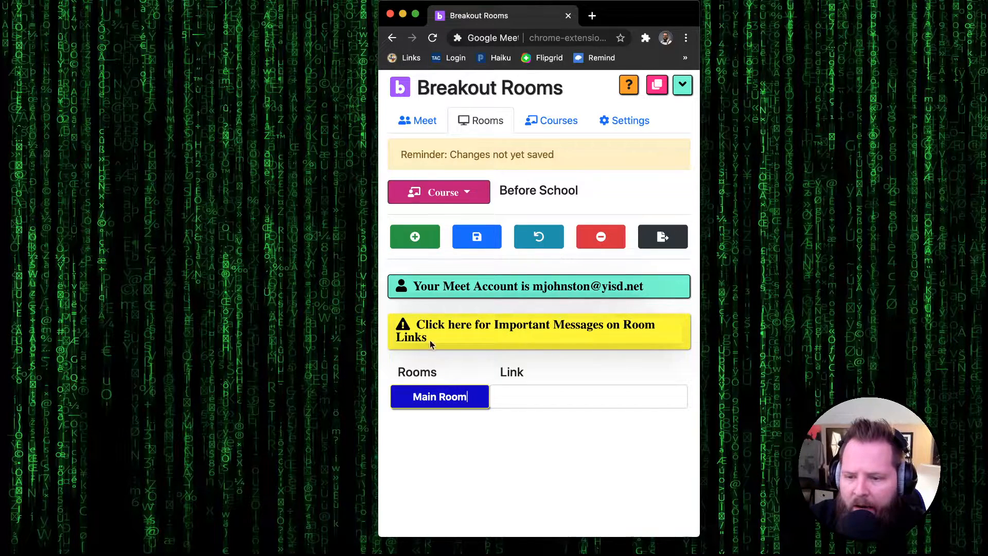
Add two more rooms to the Before School course and name them "Breakout 1" and "Breakout 2"
left_click(419, 245)
left_click(419, 245)
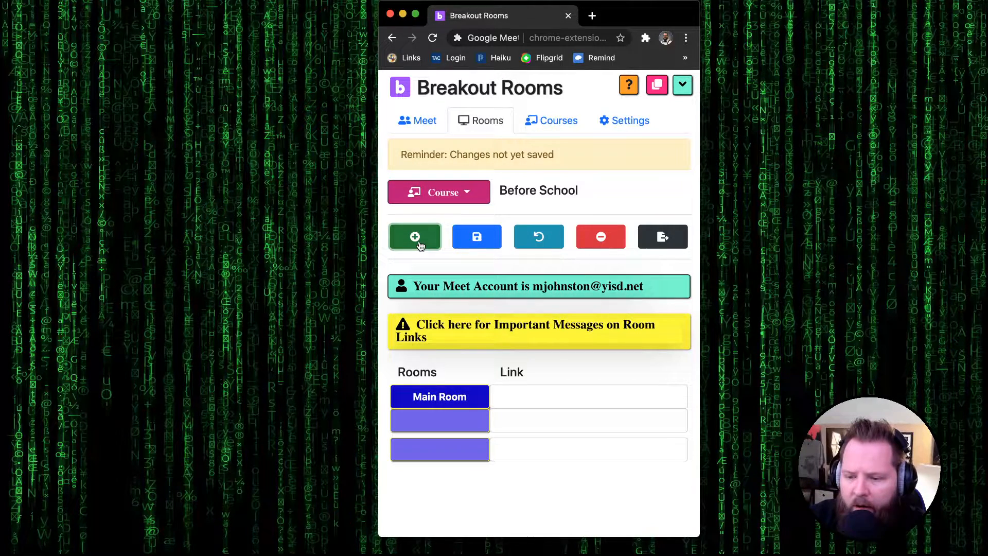
left_click(451, 422)
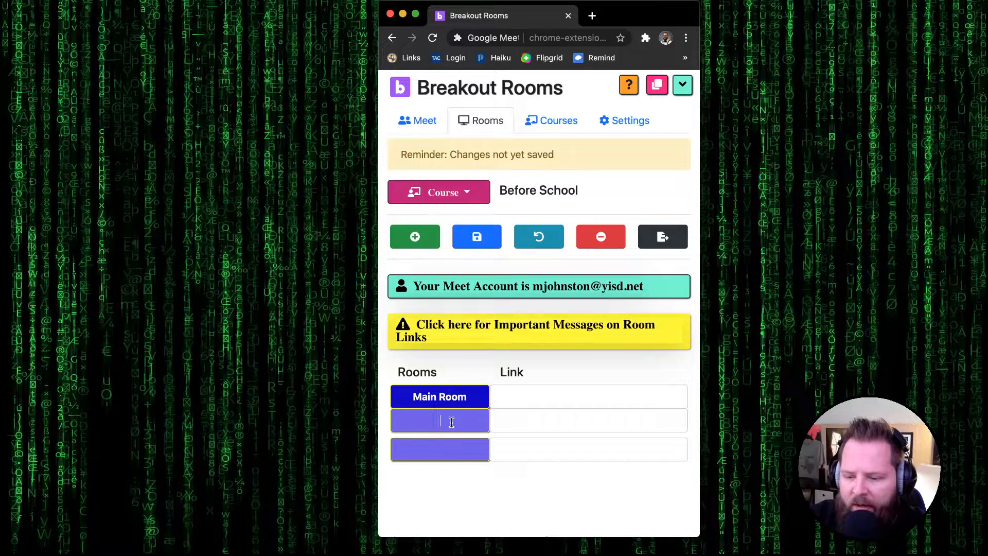
type("Break ")
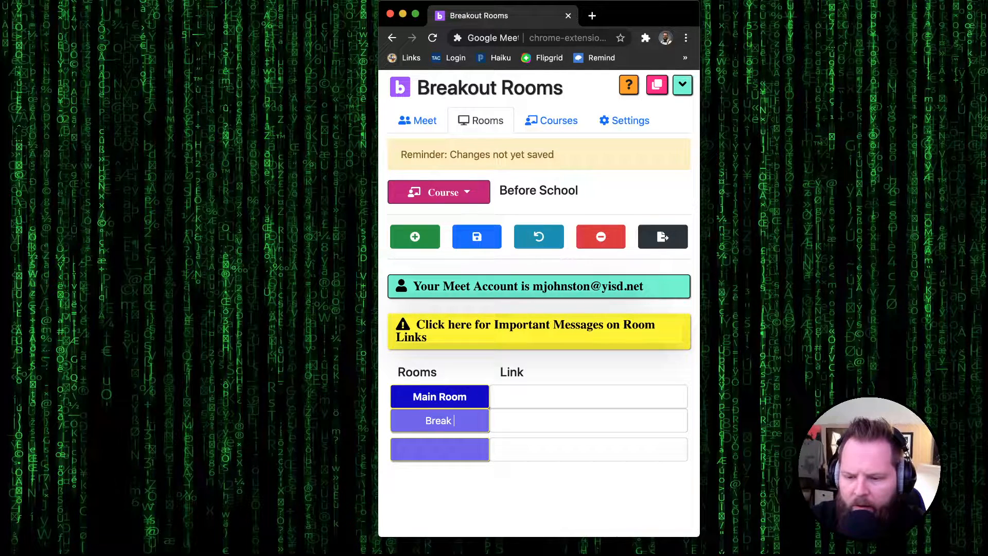
type("Out")
key("BackSpace")
key("BackSpace")
key("BackSpace")
key("BackSpace")
type("out 1")
key("Tab")
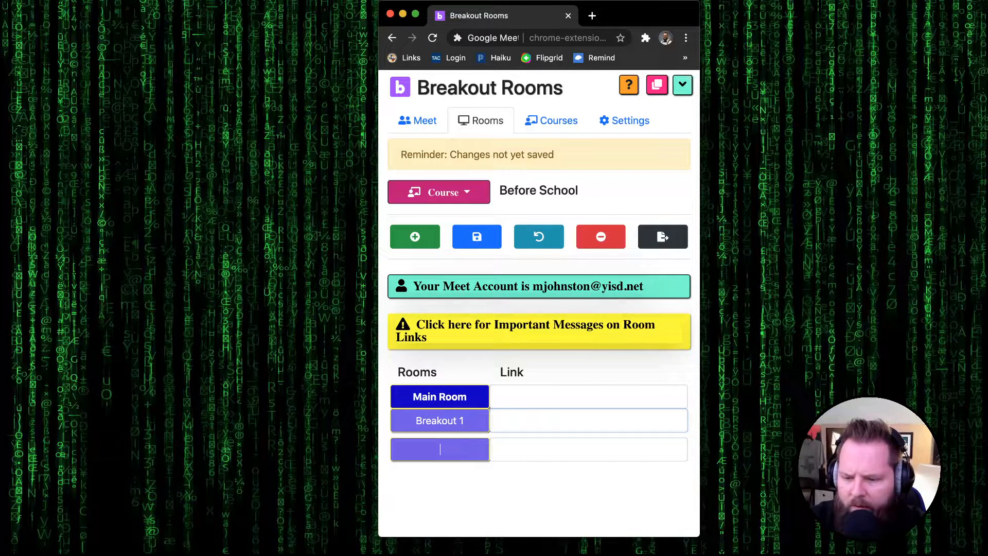
type("Break")
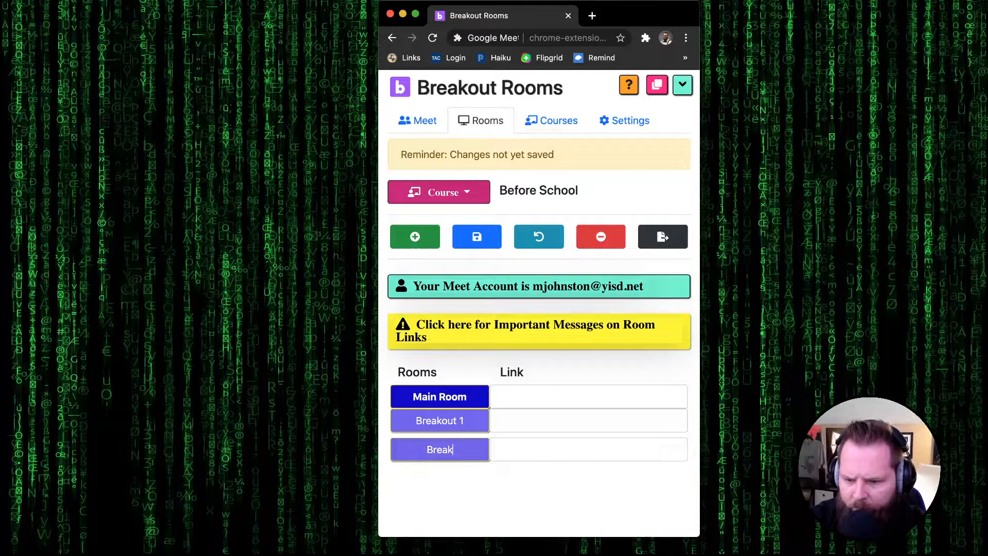
type("out 2")
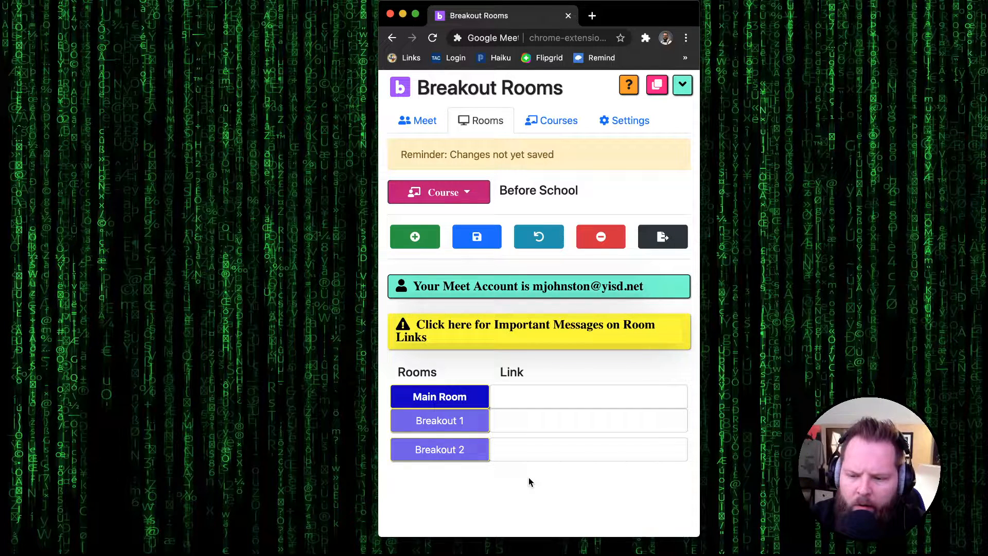
left_click(511, 400)
left_click(511, 419)
left_click(517, 444)
left_click(514, 418)
left_click(519, 397)
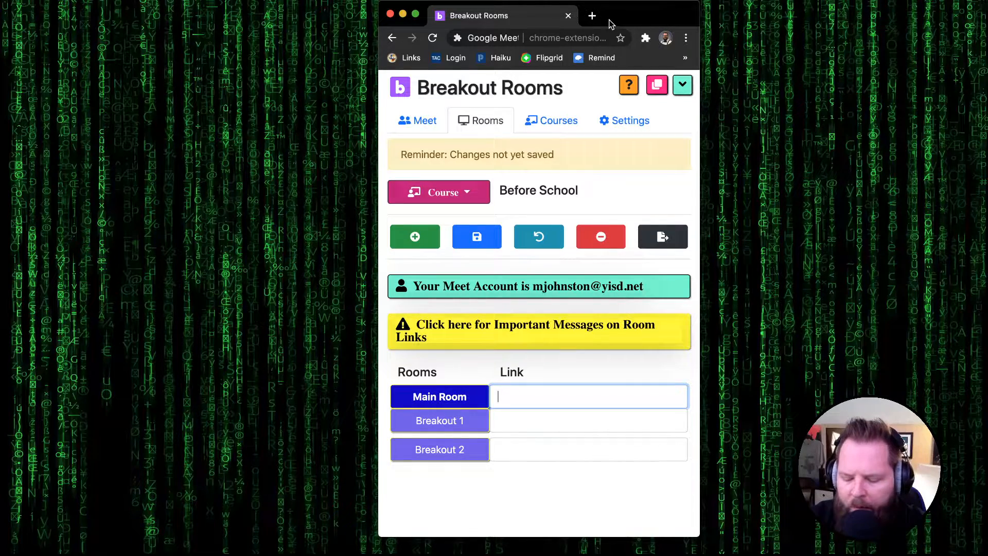
Open a new browser window beside the Breakout Rooms window and load meet.google.com in it
key("super+n")
left_click_drag(612, 24, 281, 11)
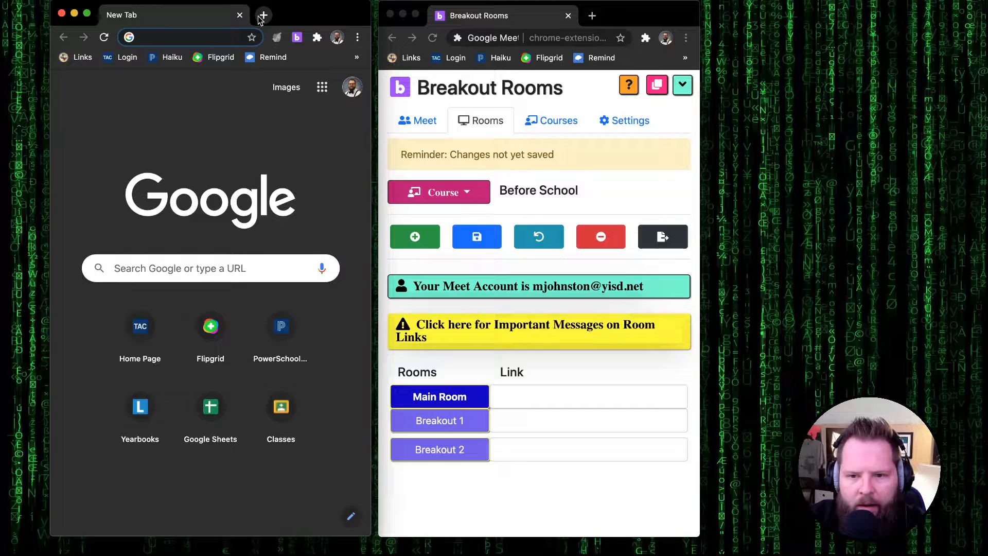
type("meet")
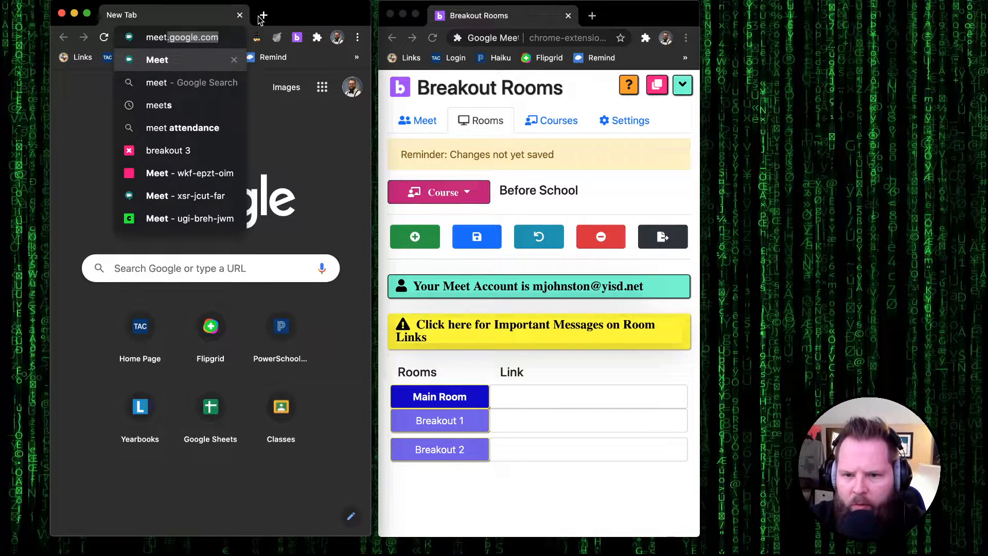
key("Return")
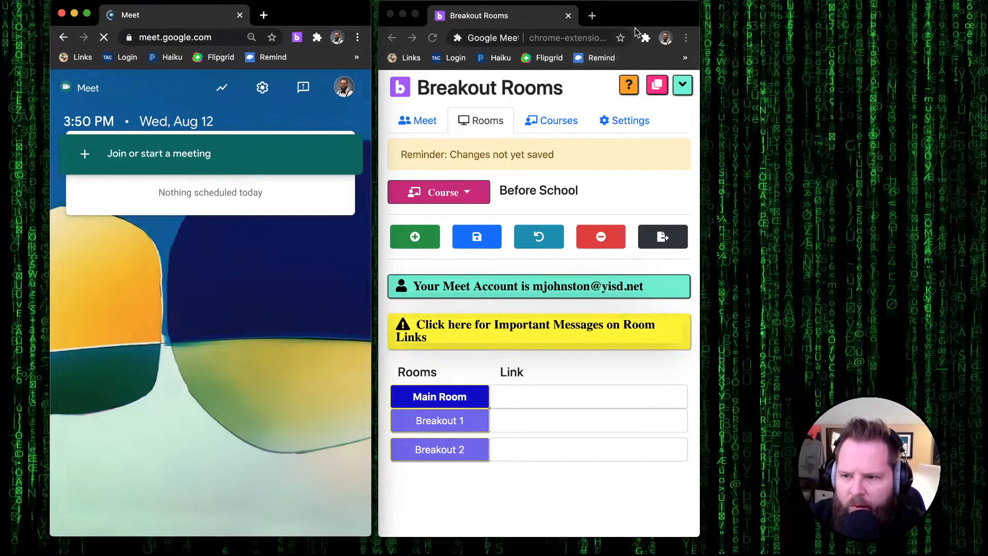
Arrange the two windows side by side and widen the Meet window to fill the space beside Breakout Rooms
left_click_drag(646, 15, 926, 22)
left_click_drag(323, 18, 280, 21)
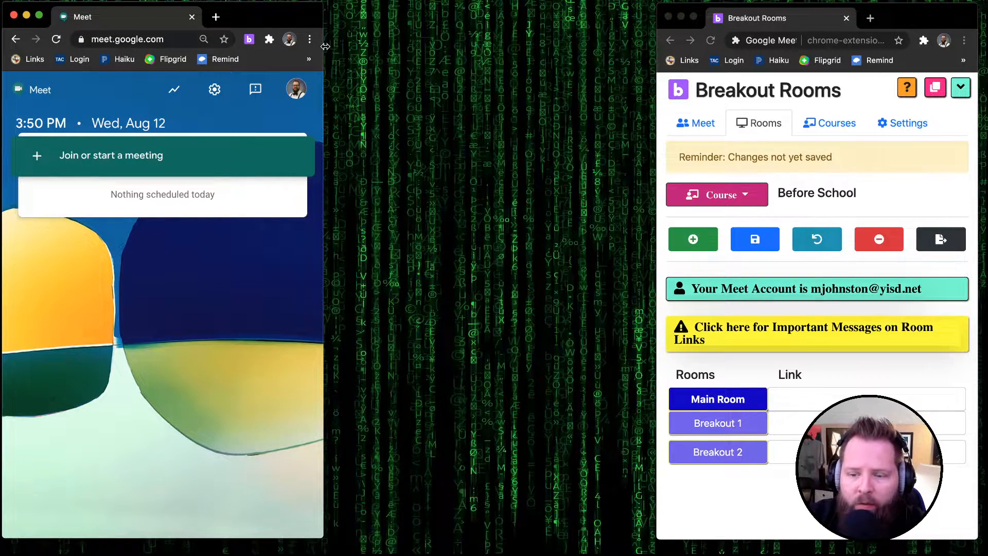
left_click_drag(322, 50, 424, 51)
left_click_drag(542, 52, 594, 54)
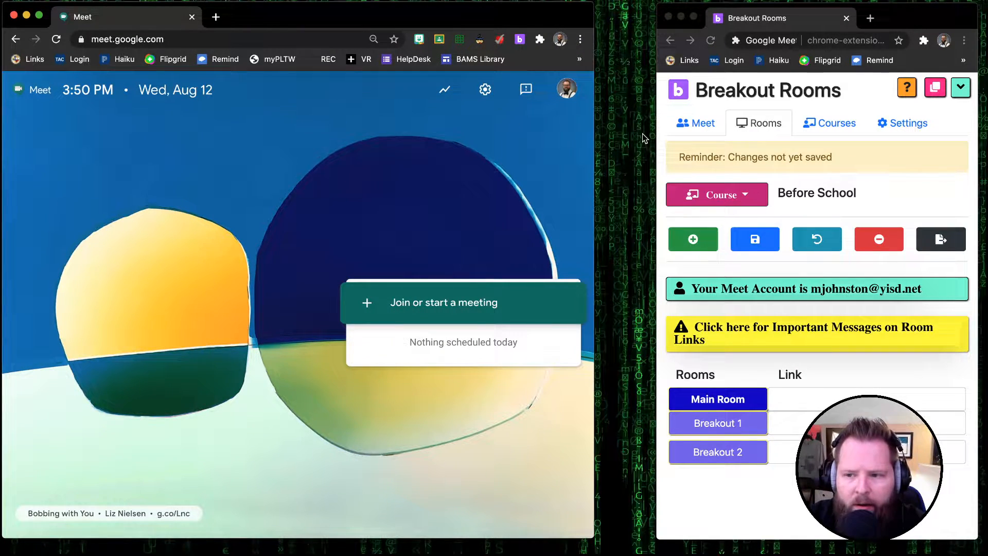
left_click_drag(594, 140, 649, 146)
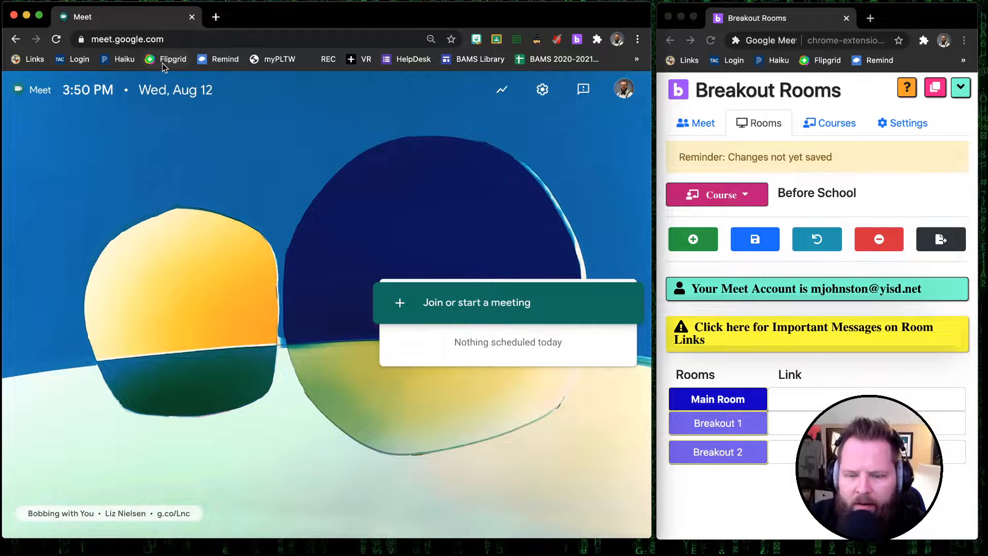
Begin joining or starting a meeting and enter a nickname made of the teacher's surname followed by "-breakout1video"
left_click(465, 311)
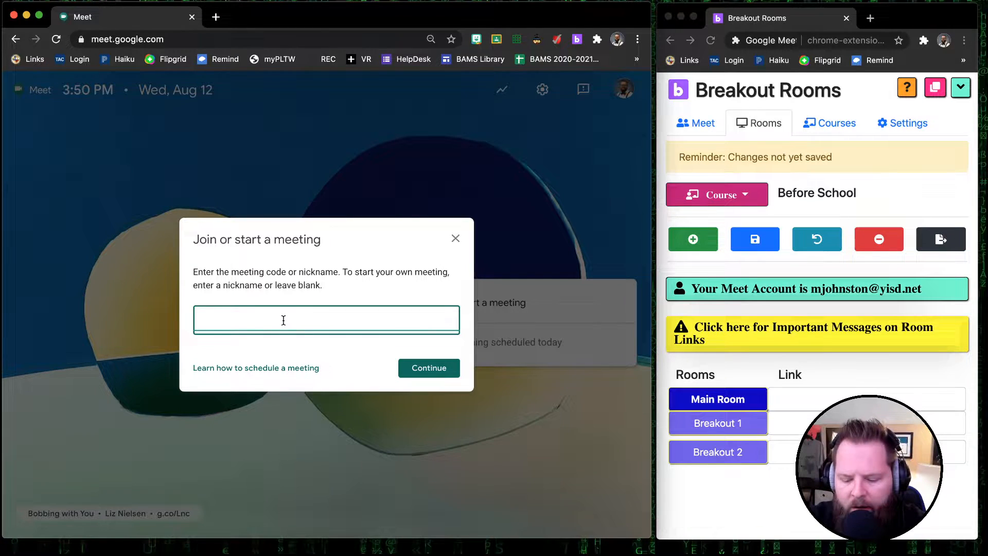
type("johnston")
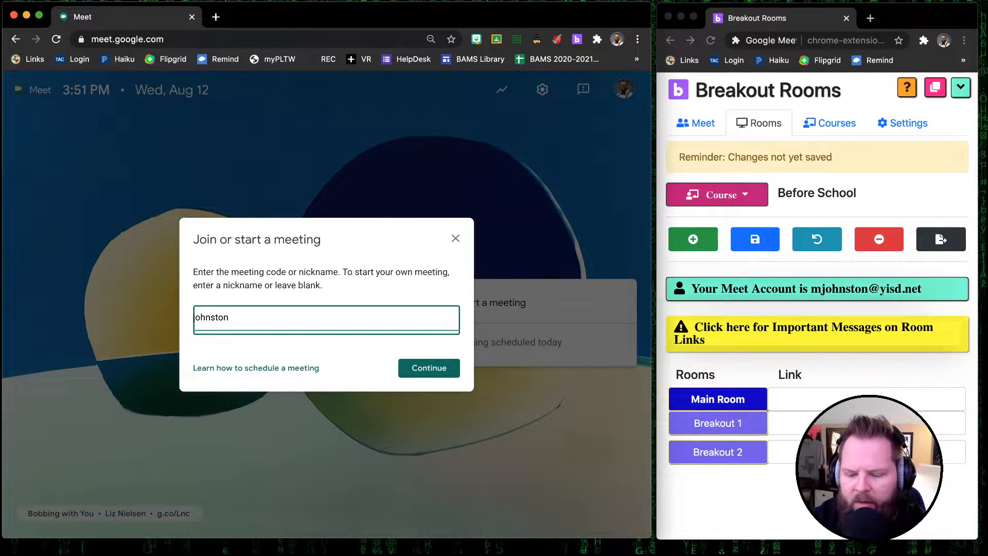
type("-")
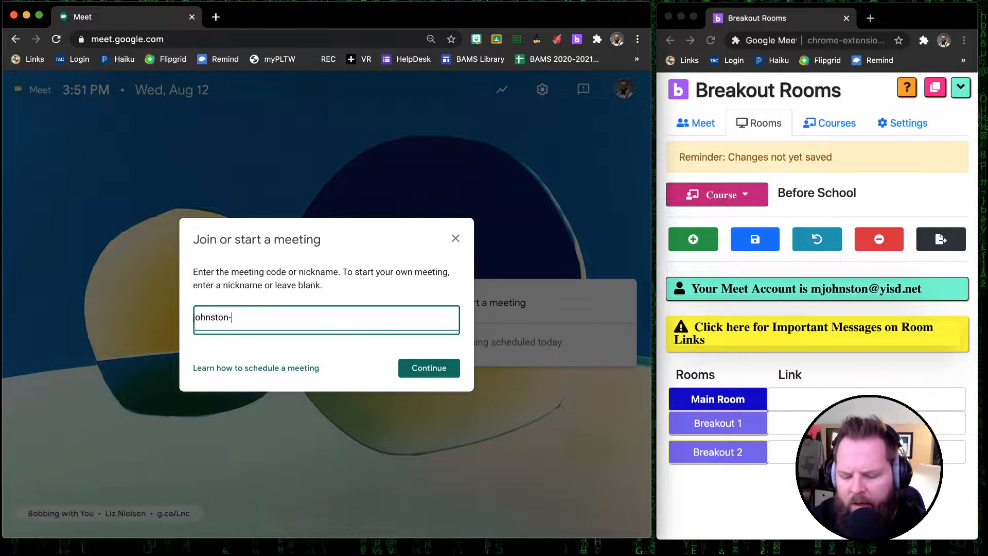
type("break")
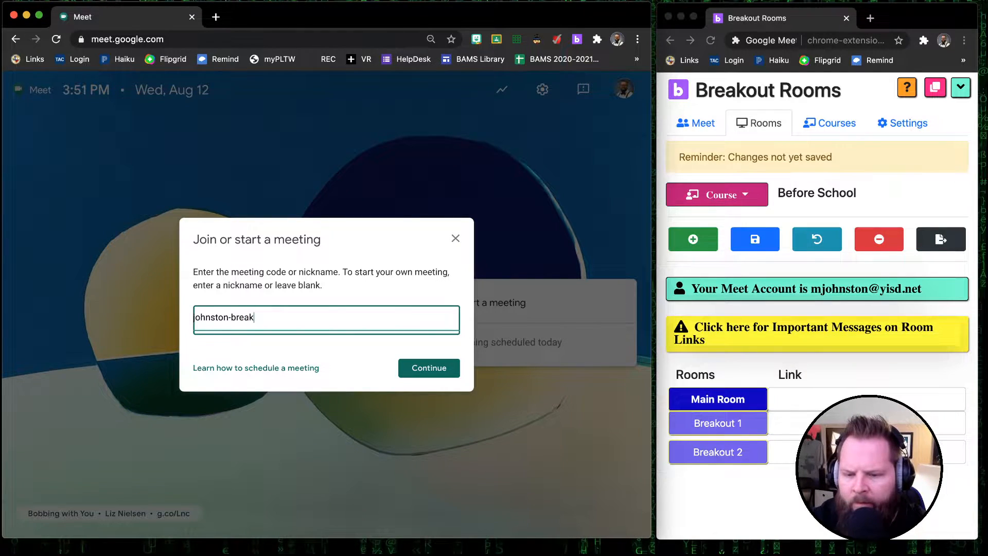
type("out1")
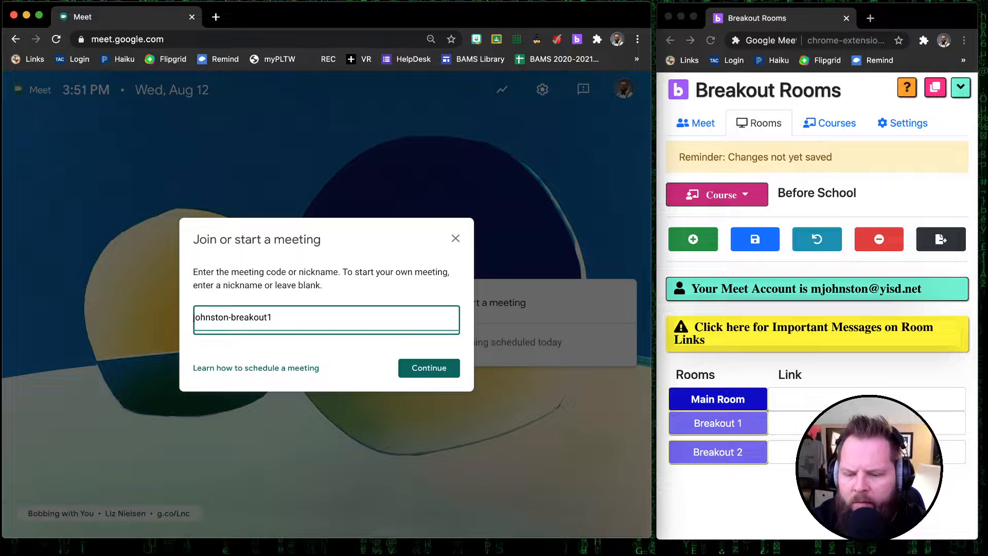
type("vid")
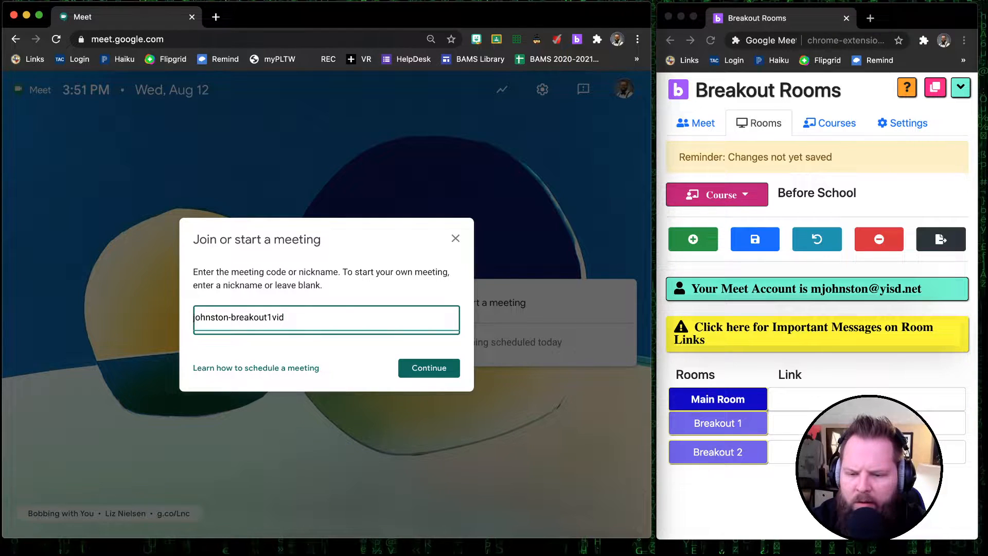
type("eo")
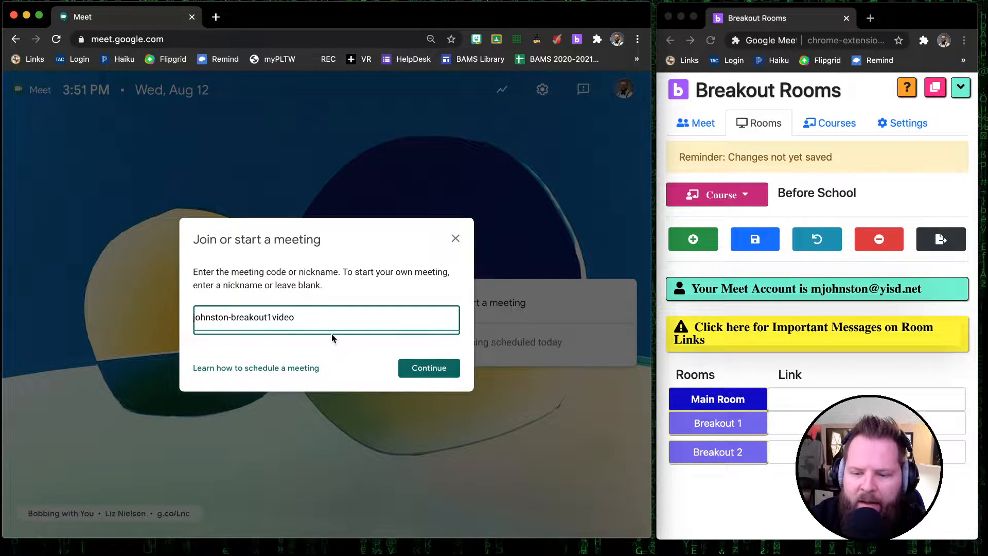
left_click_drag(302, 316, 123, 298)
key("super+c")
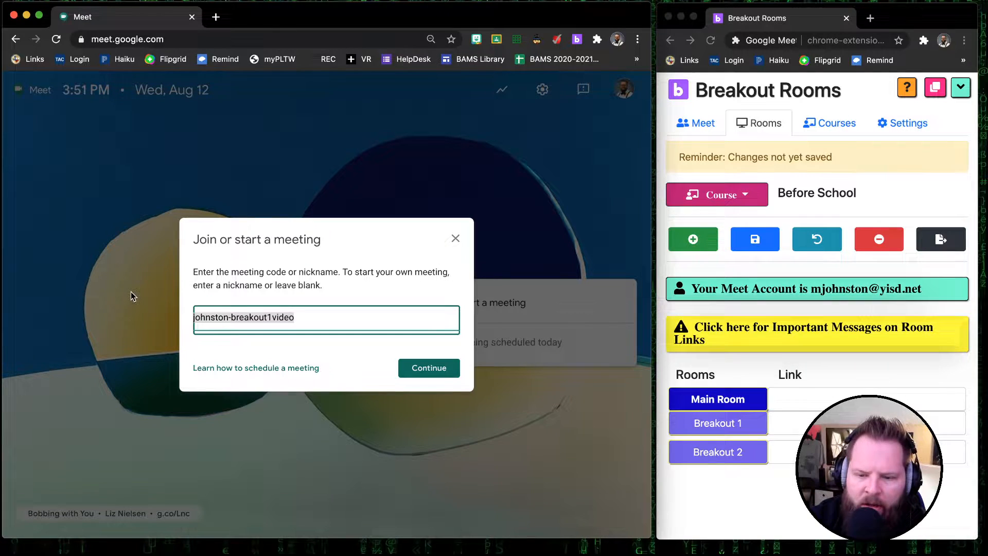
left_click(179, 37)
left_click(196, 37)
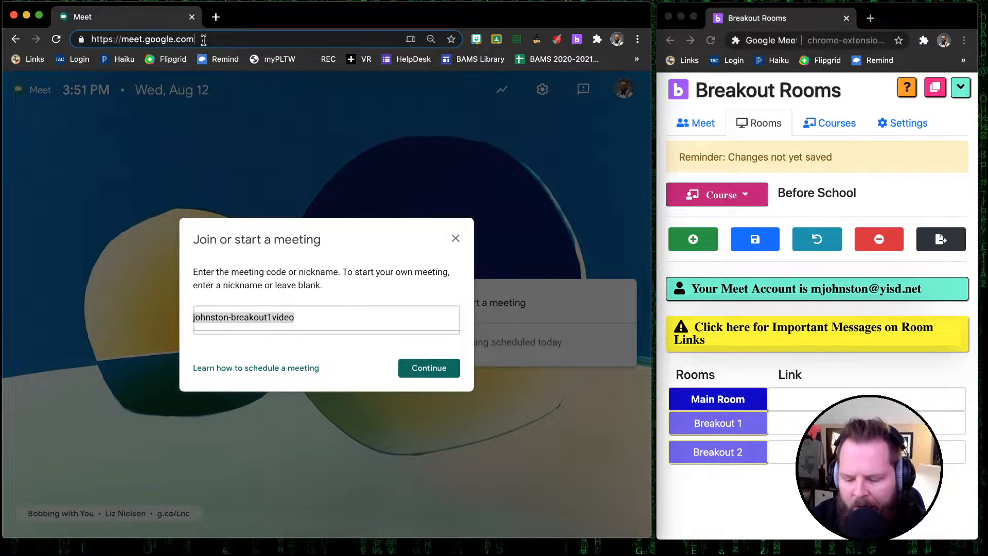
type("/")
type("lo")
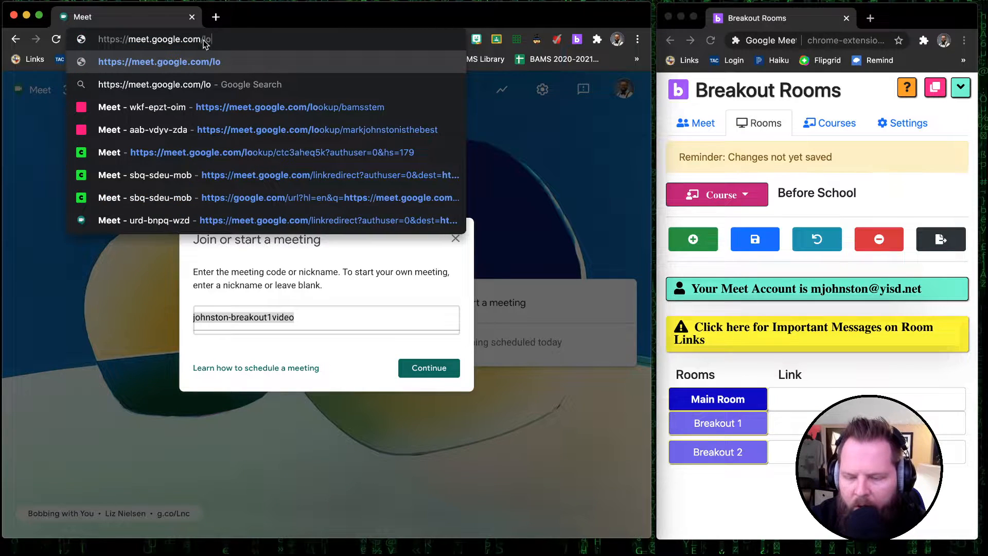
type("okup/")
key("super+v")
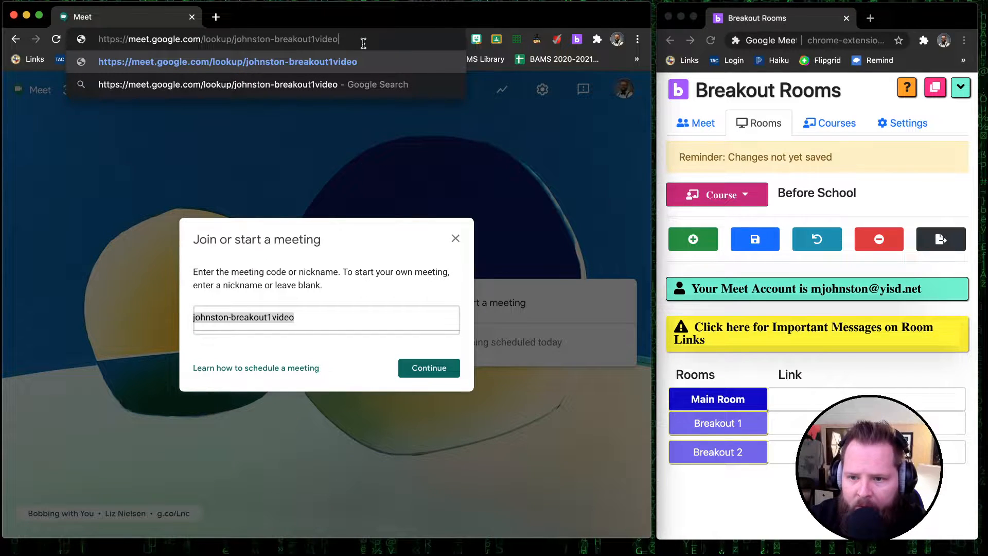
key("Return")
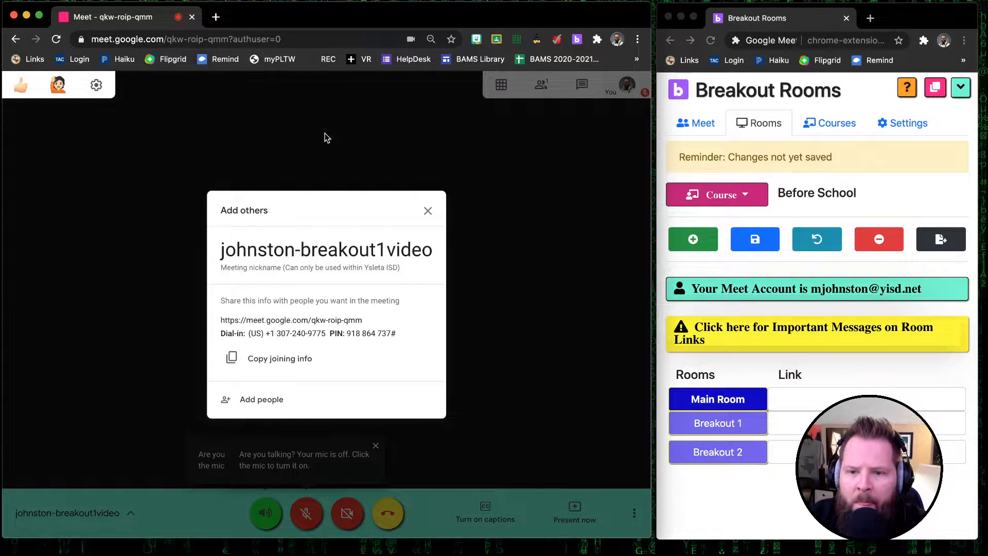
Copy the started meeting's full web address, including "?authuser=0", and paste it as the Main Room link
left_click(241, 41)
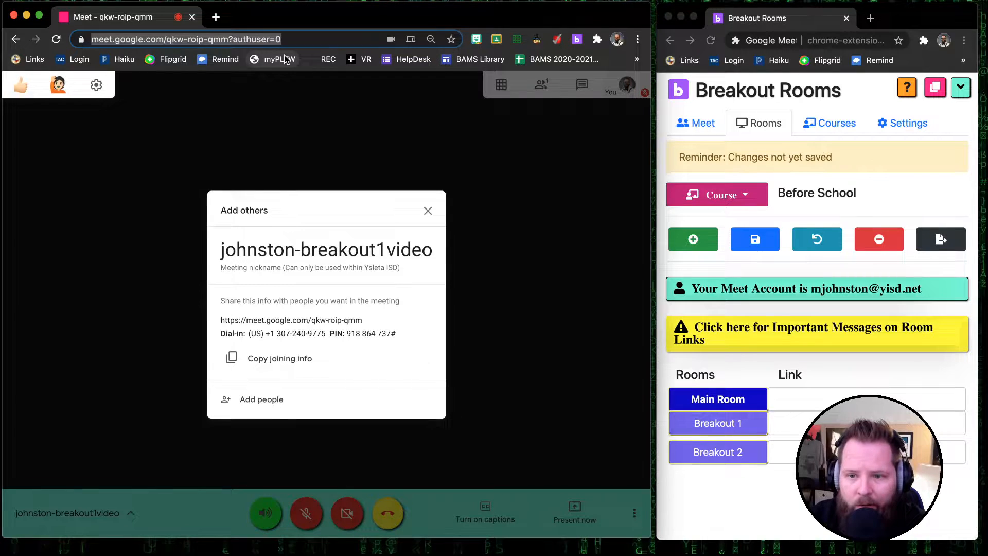
left_click(225, 41)
left_click_drag(259, 40, 72, 40)
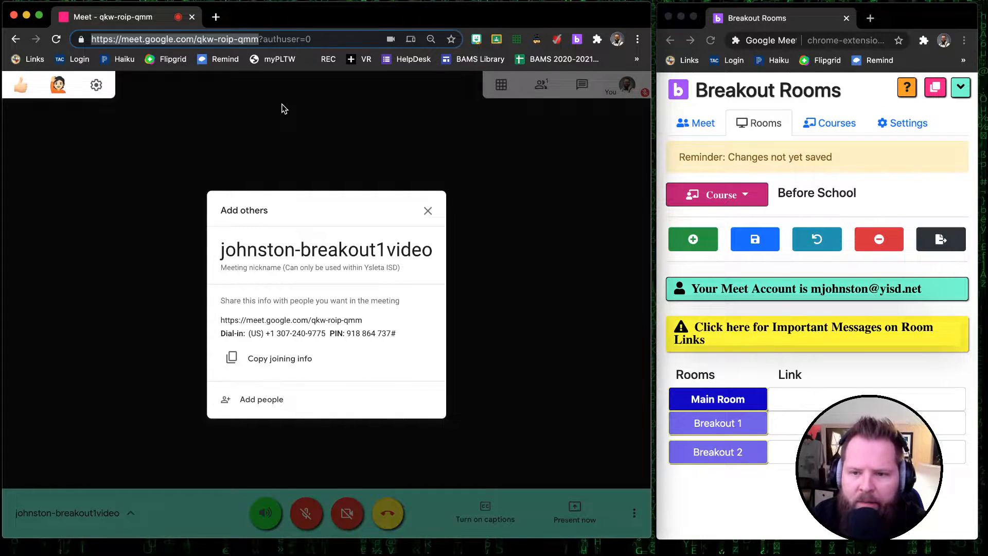
left_click(313, 39)
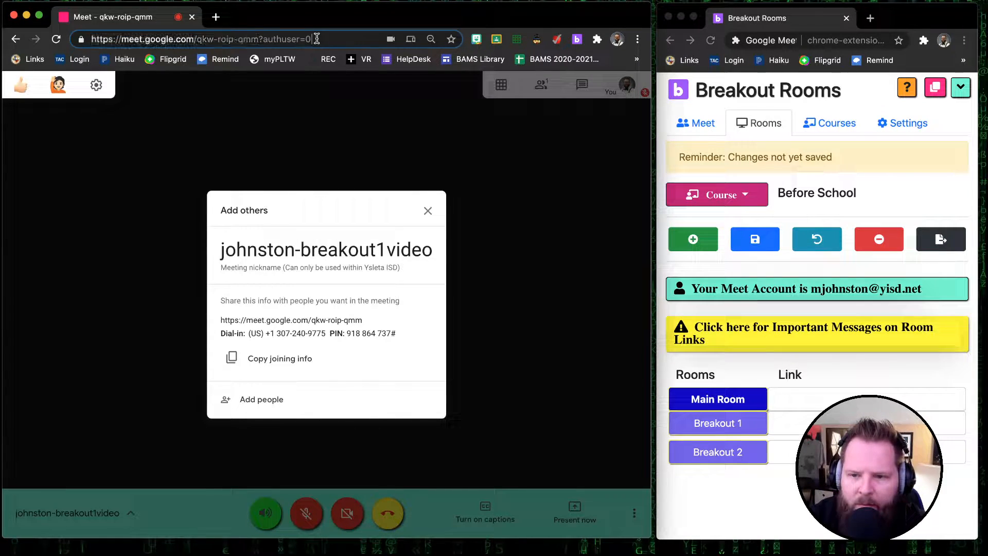
left_click_drag(319, 38, 51, 14)
key("super+c")
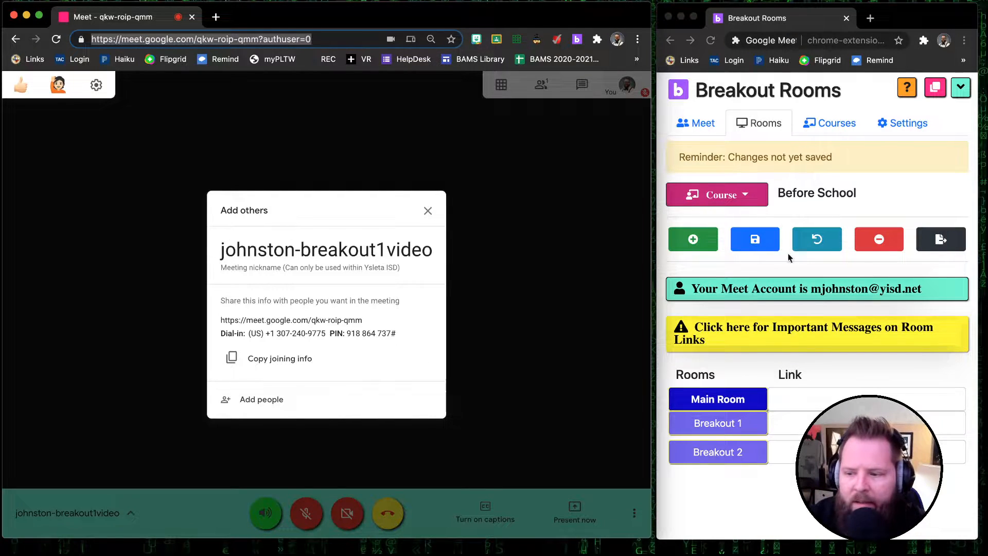
left_click(900, 396)
key("super+v")
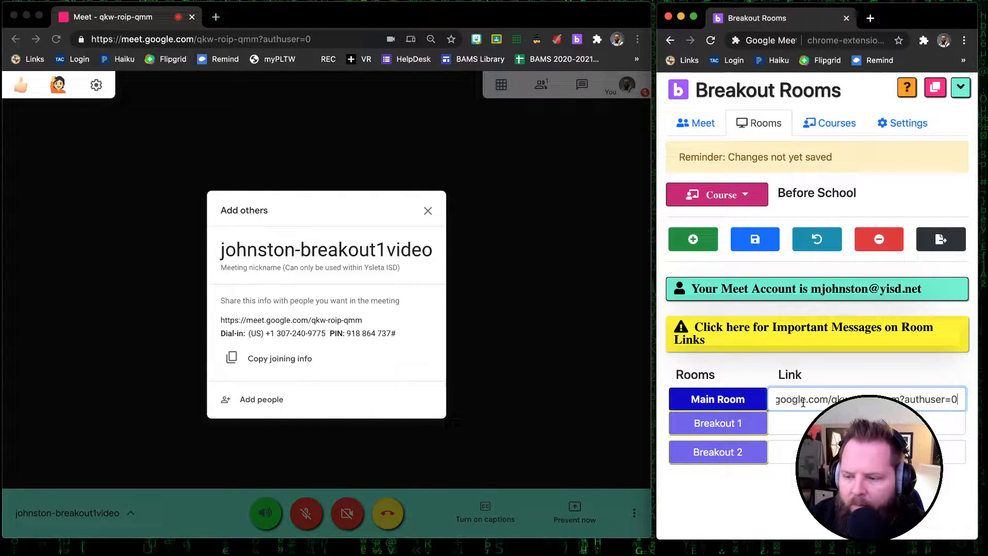
left_click(802, 427)
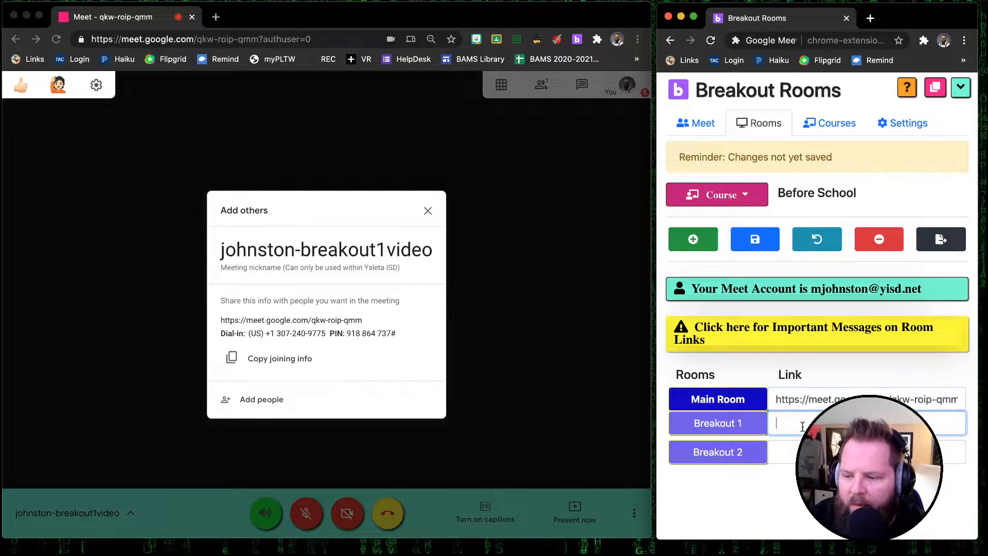
Dismiss the meeting's Add others dialog and save the Before School rooms
left_click(427, 208)
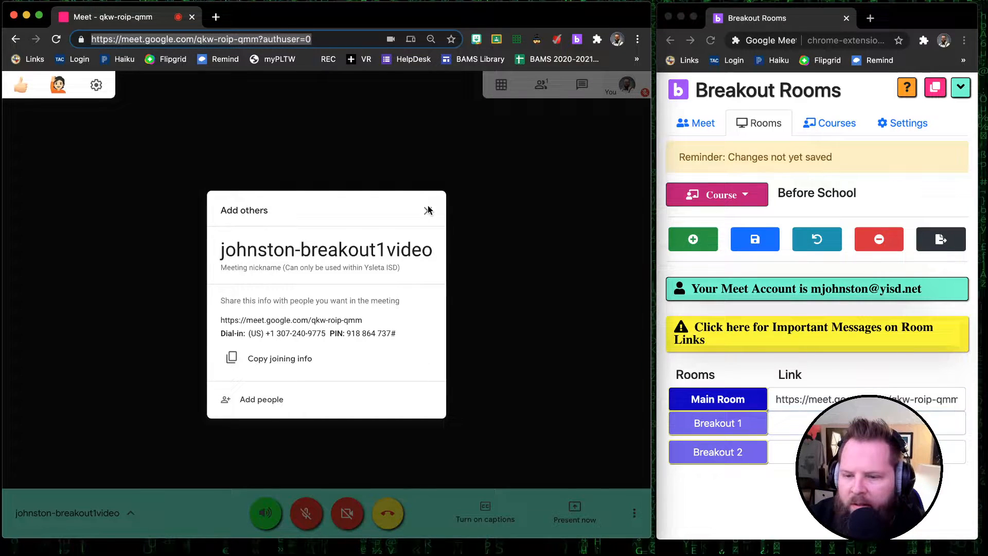
left_click(428, 209)
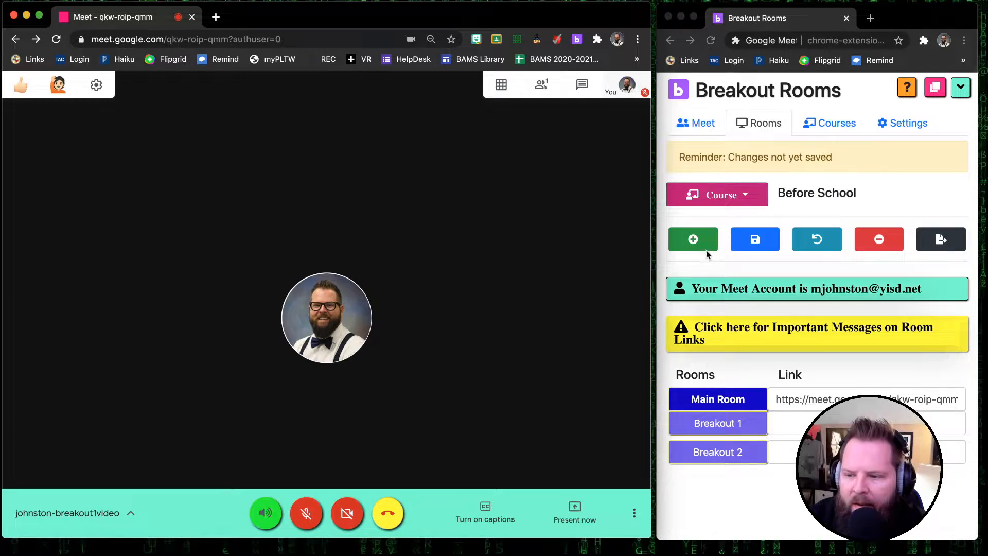
left_click(763, 242)
left_click(768, 242)
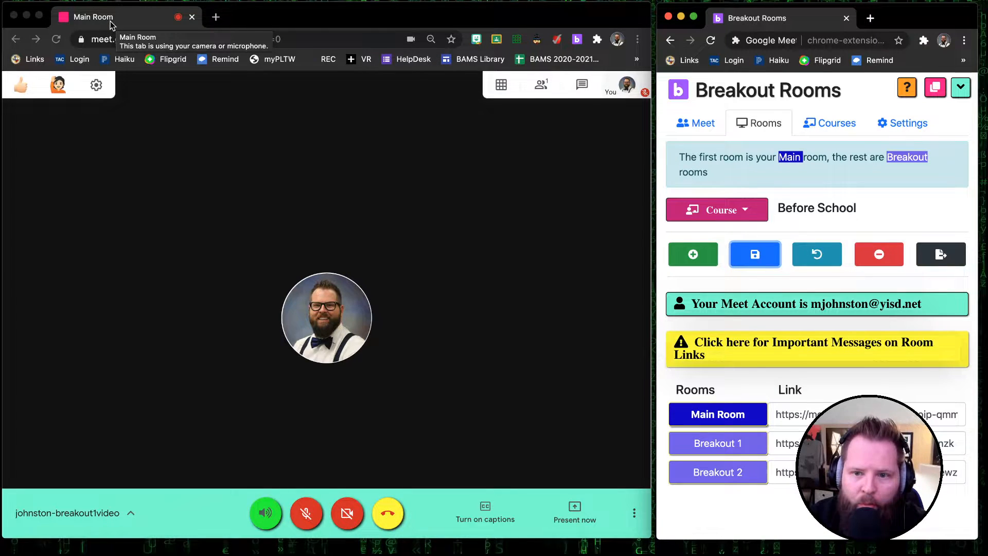
Start a meeting in a new tab from meet.google.com/lookup/ plus the teacher's surname and "-breakout-123", and dismiss the Add others dialog
left_click(213, 19)
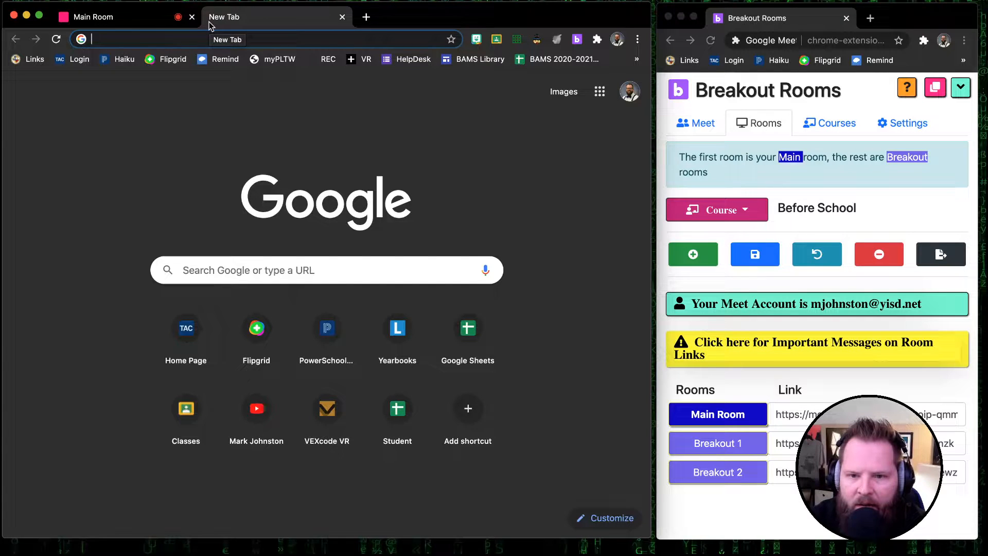
type("meet.google.com")
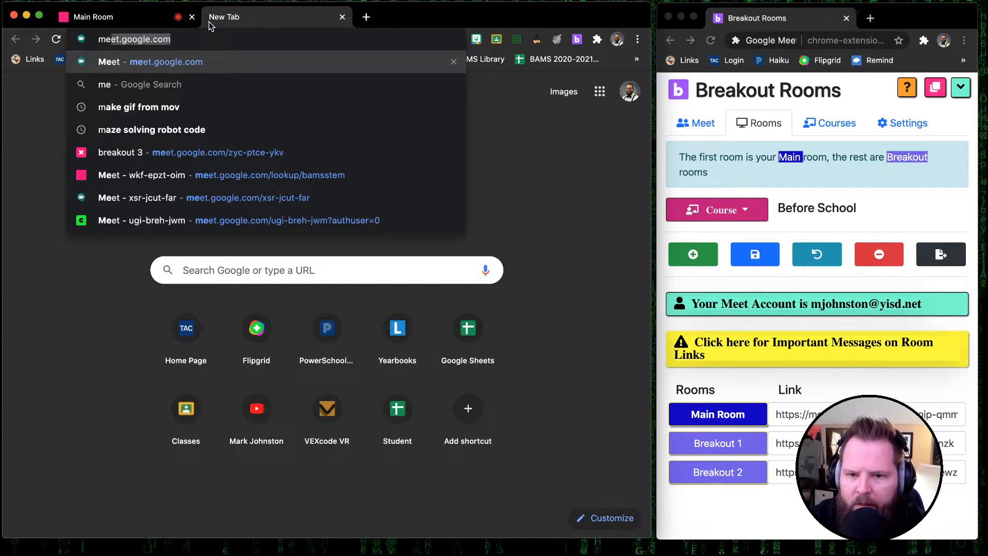
type("/")
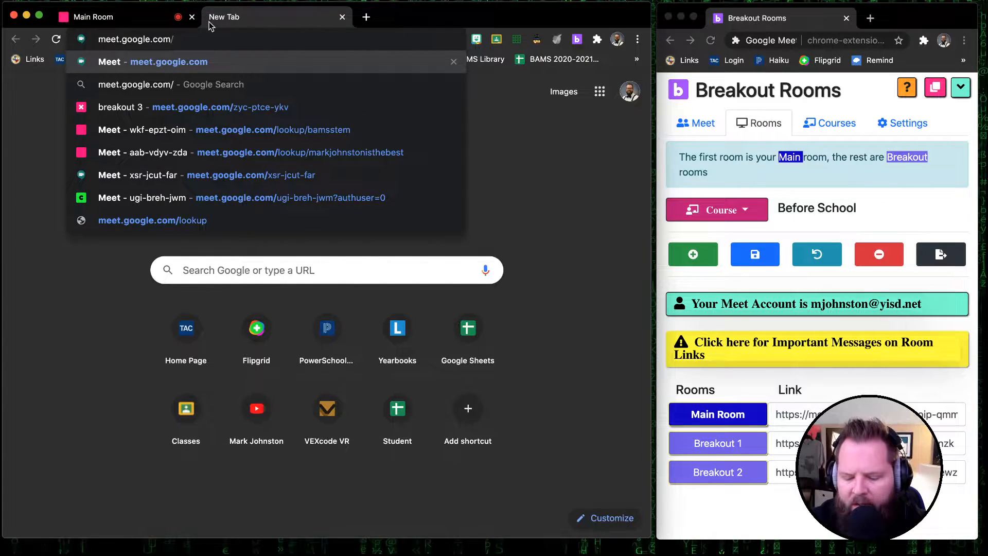
type("lookup")
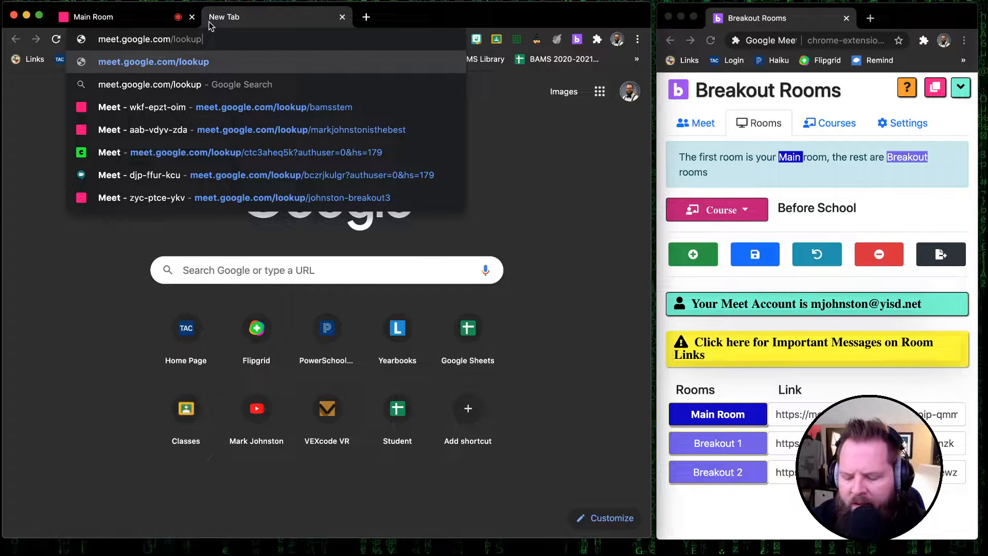
type("/")
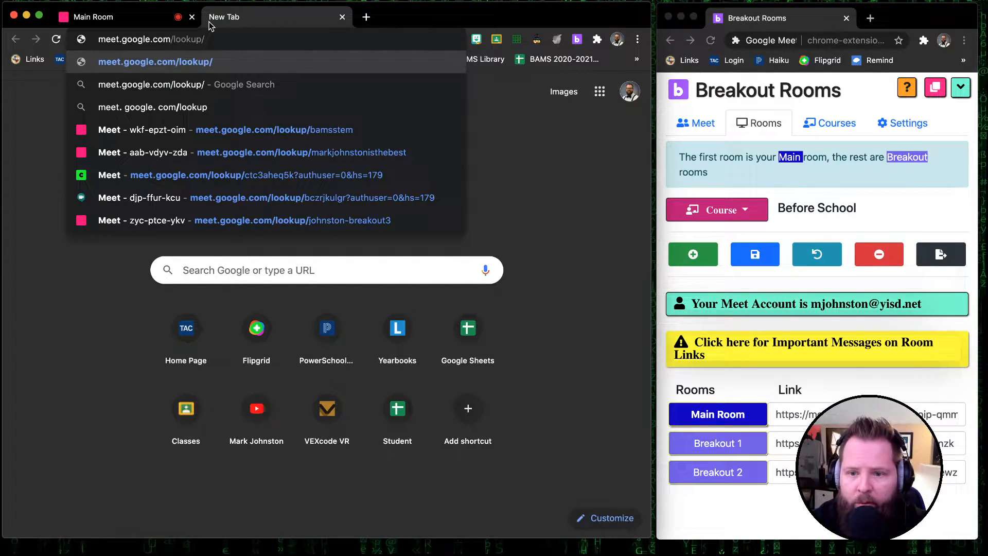
type("j")
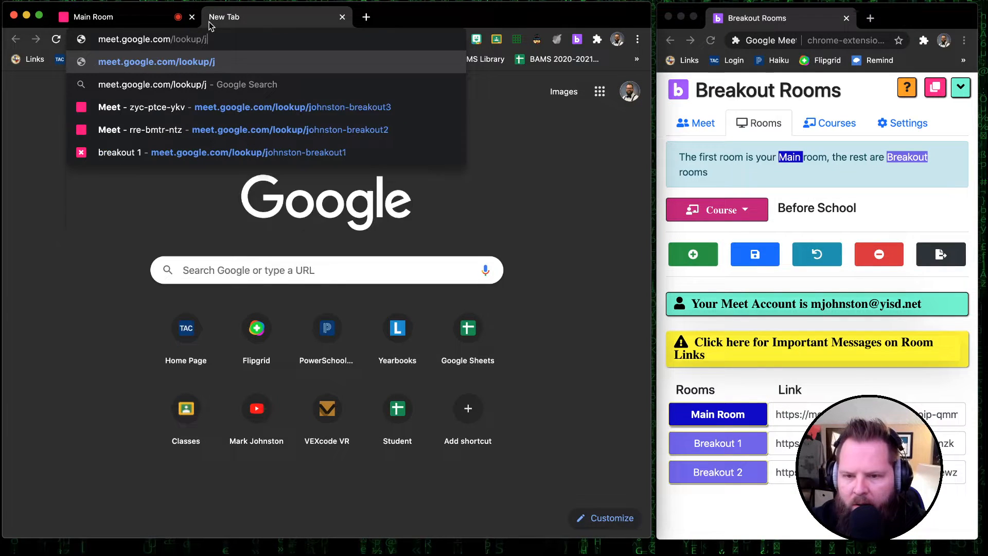
type("ohnston-b")
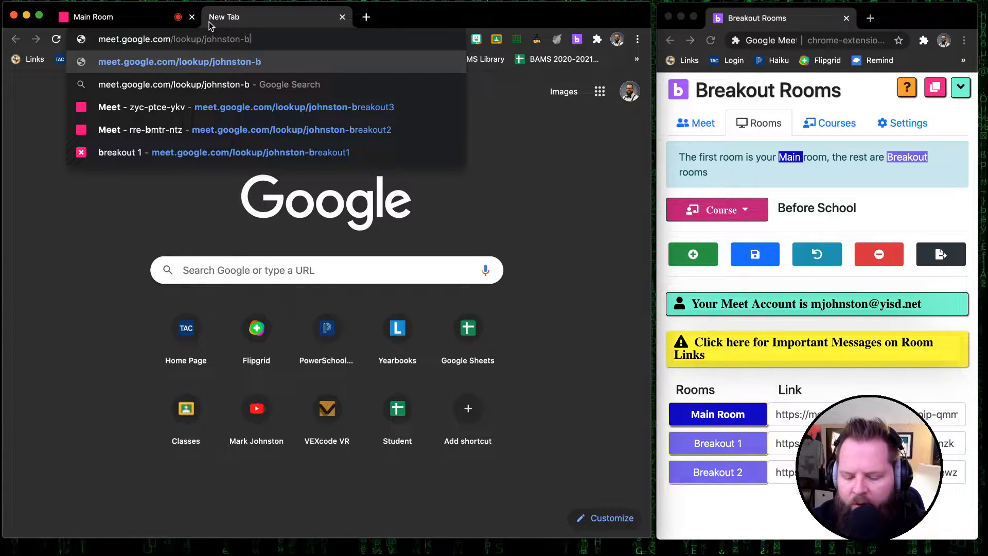
type("reakout")
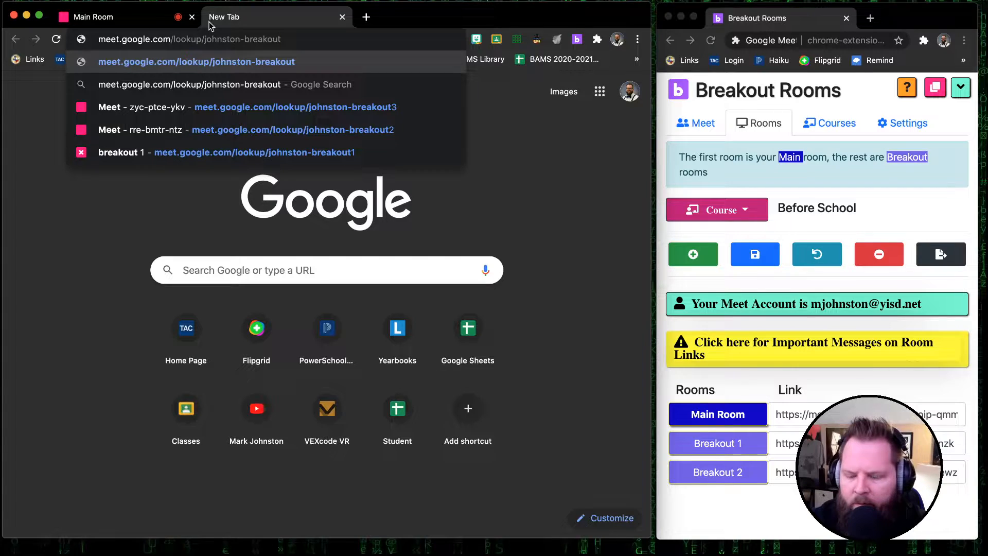
type("-2")
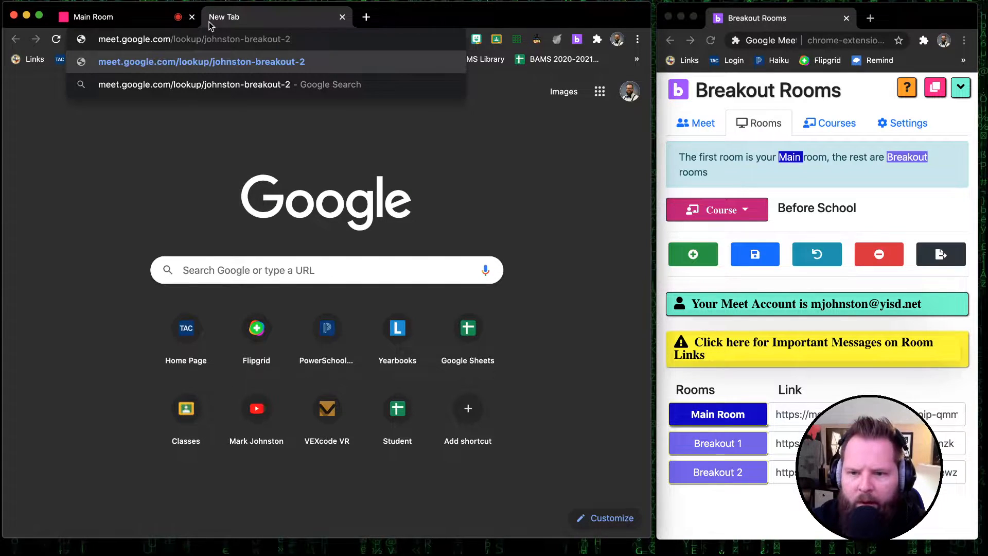
key("BackSpace")
type("1")
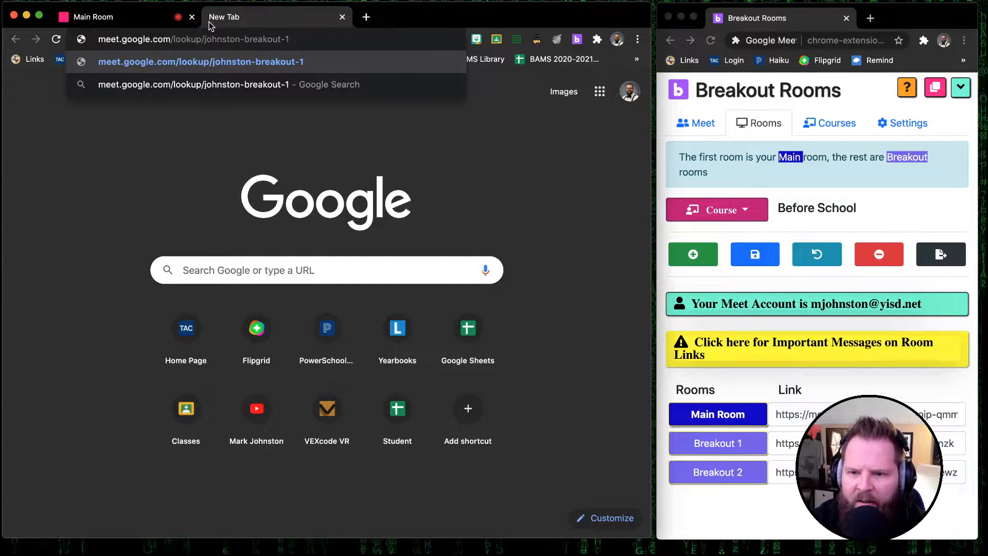
type("23")
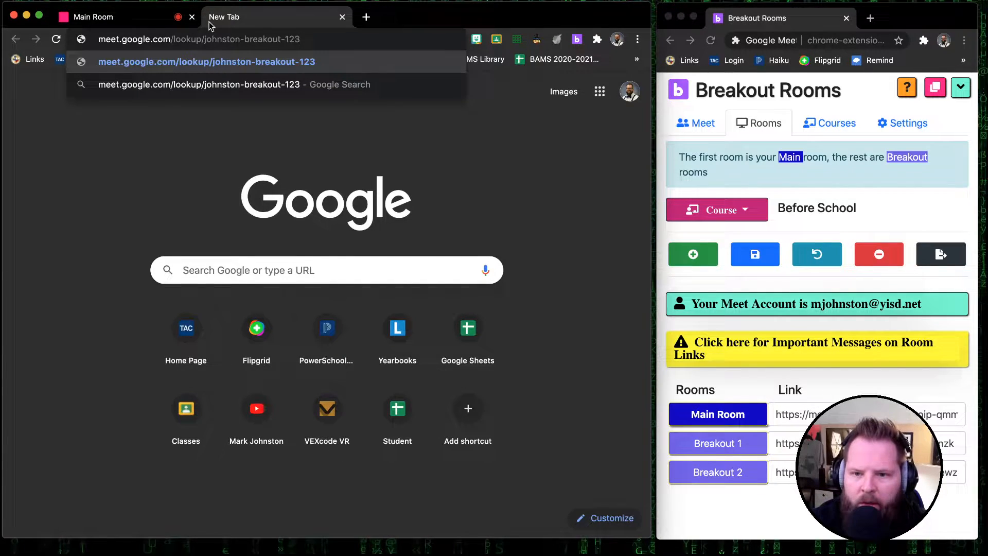
key("Return")
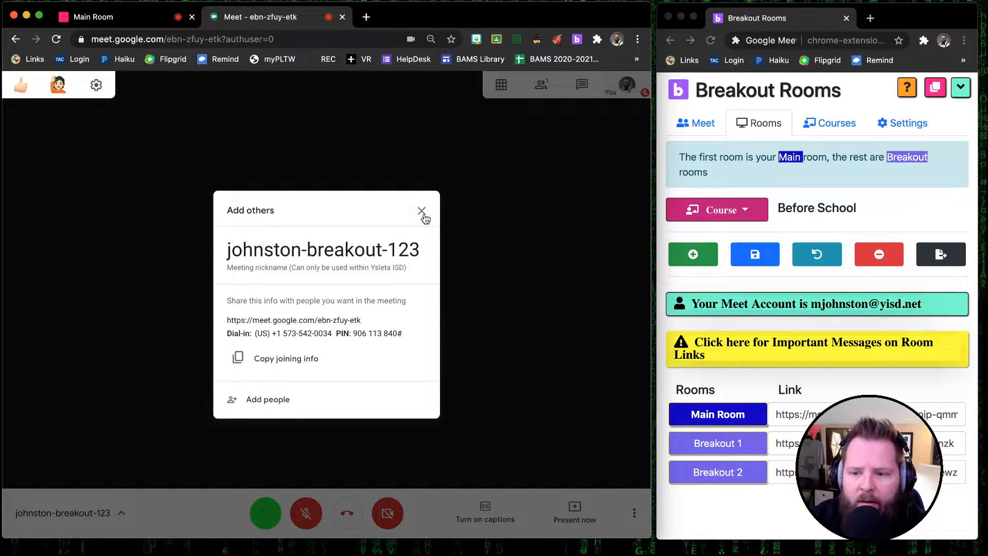
left_click(422, 212)
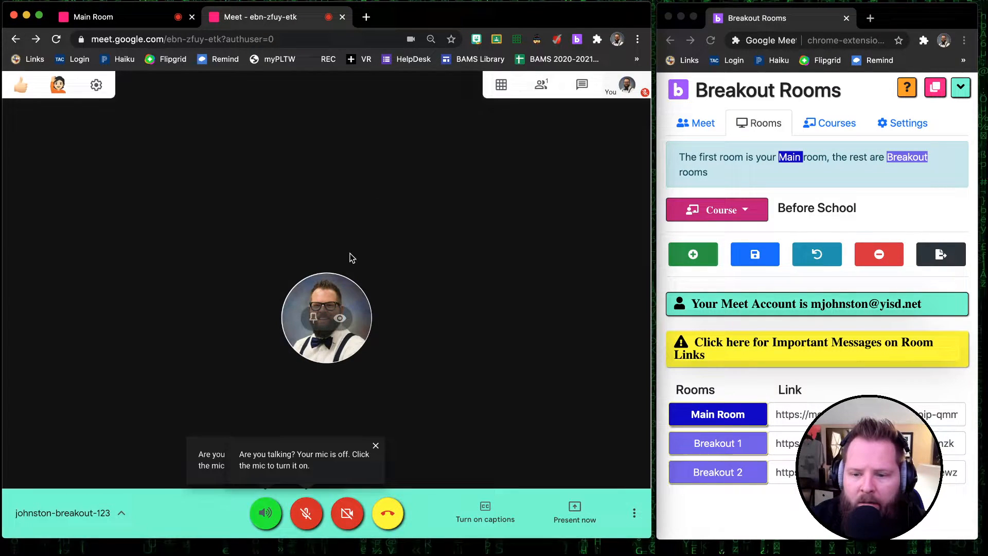
Remove "?authuser=0" from the new breakout meeting's web address and reload the meeting at the shortened address
left_click(277, 42)
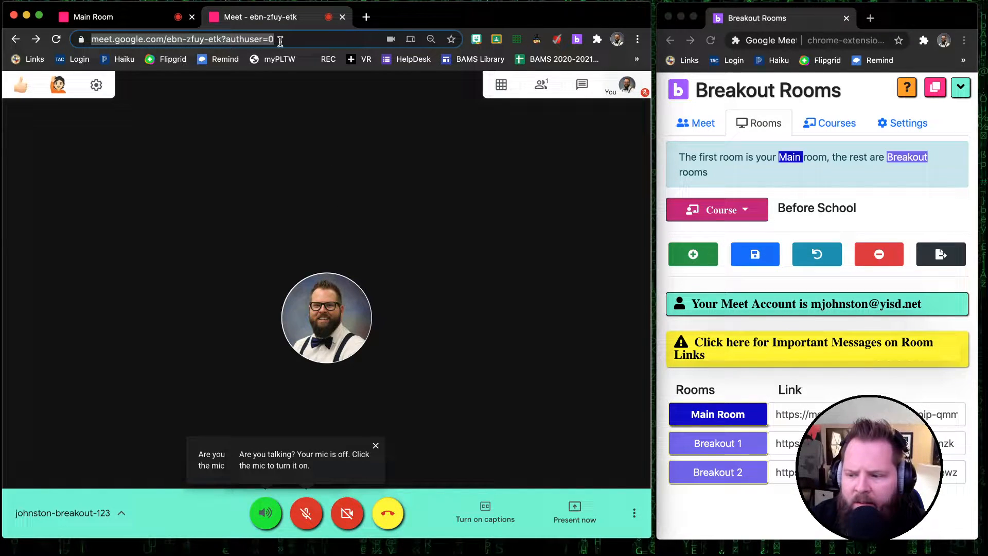
left_click(256, 41)
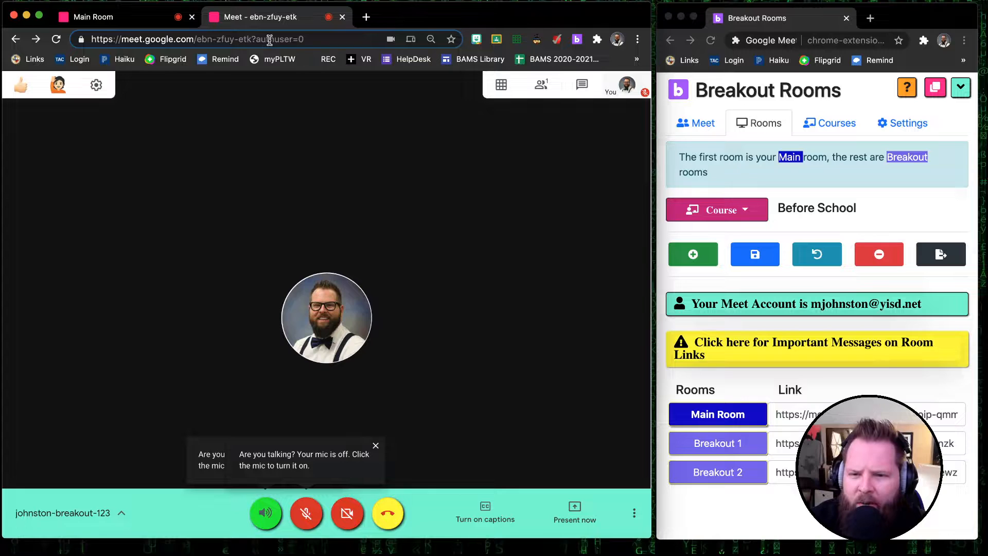
left_click_drag(258, 42, 341, 49)
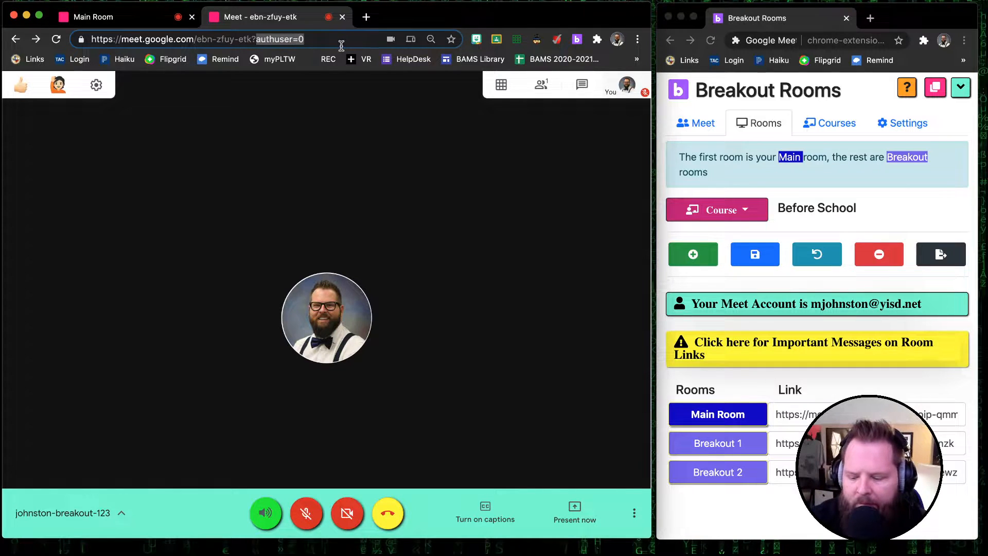
key("BackSpace")
key("super+a")
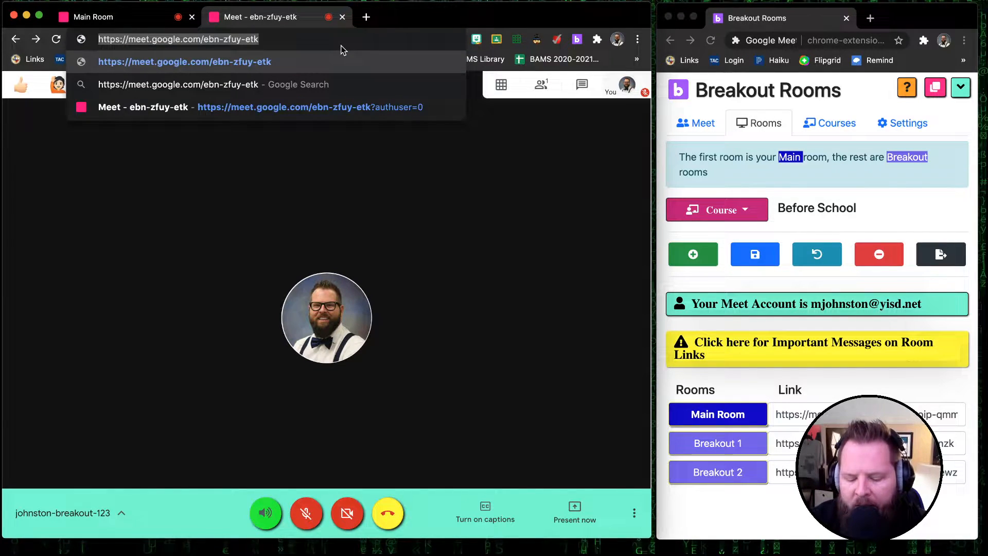
key("Return")
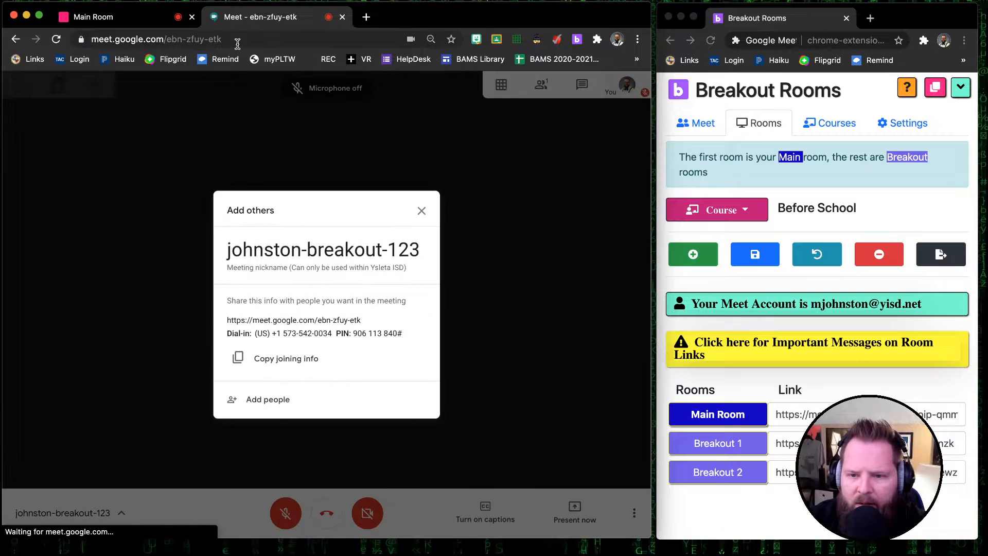
left_click(240, 40)
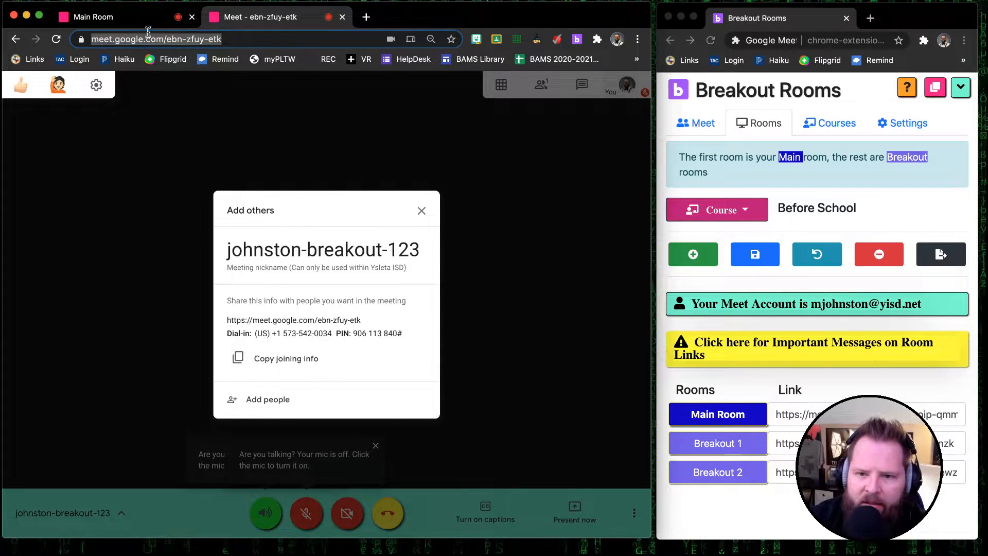
Reload the Main Room meeting without "?authuser=0" in its web address and dismiss its Add others dialog
left_click(143, 20)
left_click(231, 40)
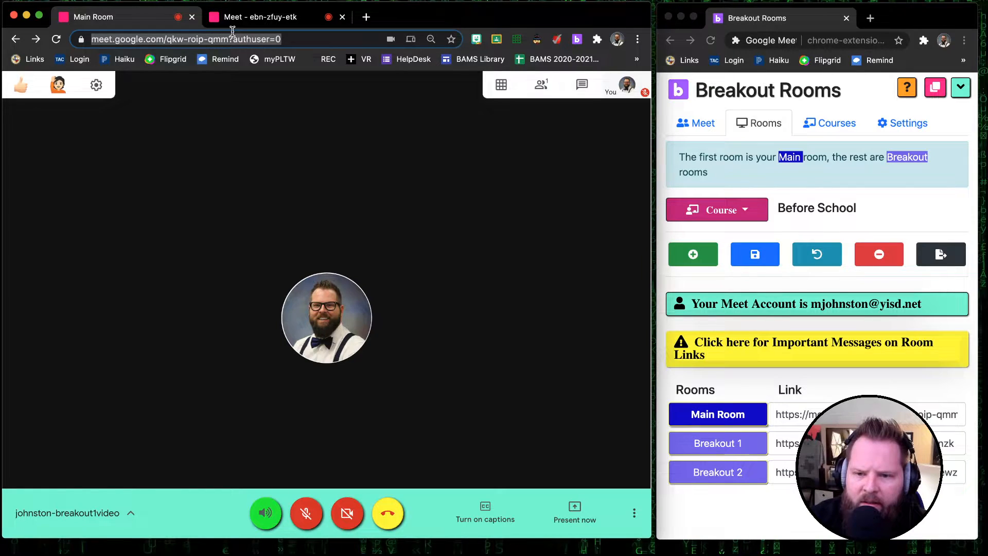
left_click(230, 40)
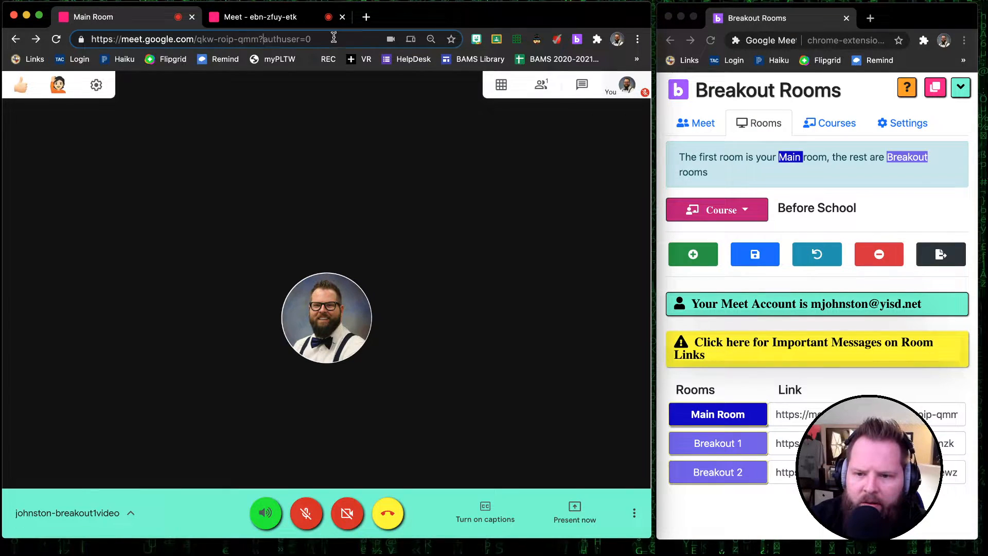
left_click_drag(263, 39, 311, 39)
key("BackSpace")
key("Return")
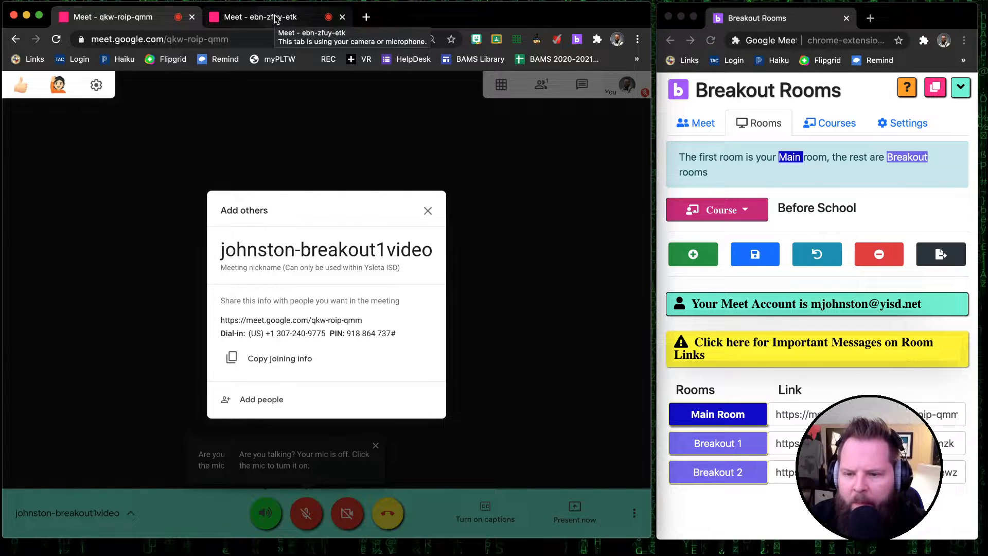
left_click(427, 211)
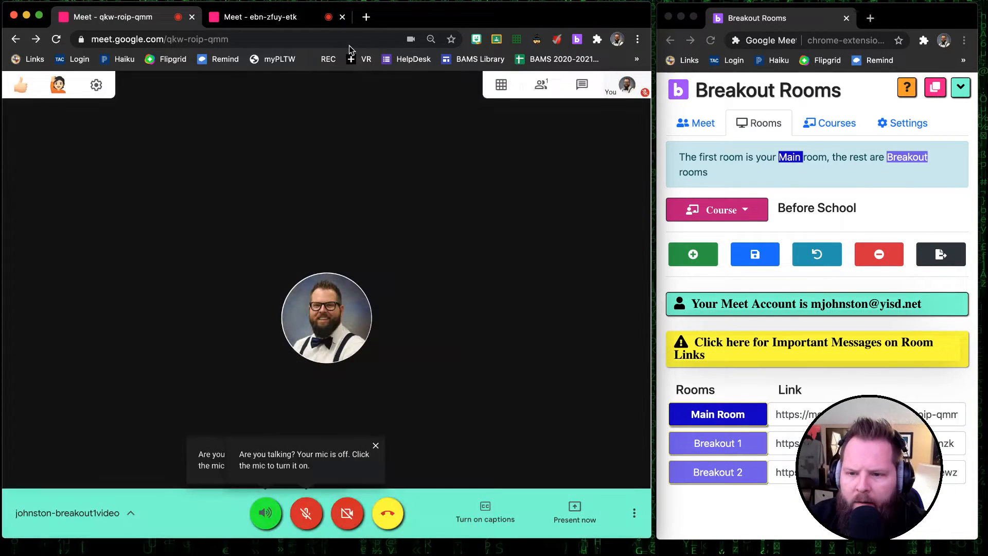
Delete "?authuser=0" from the end of the Main Room link in the Before School rooms and save the room links
left_click(286, 17)
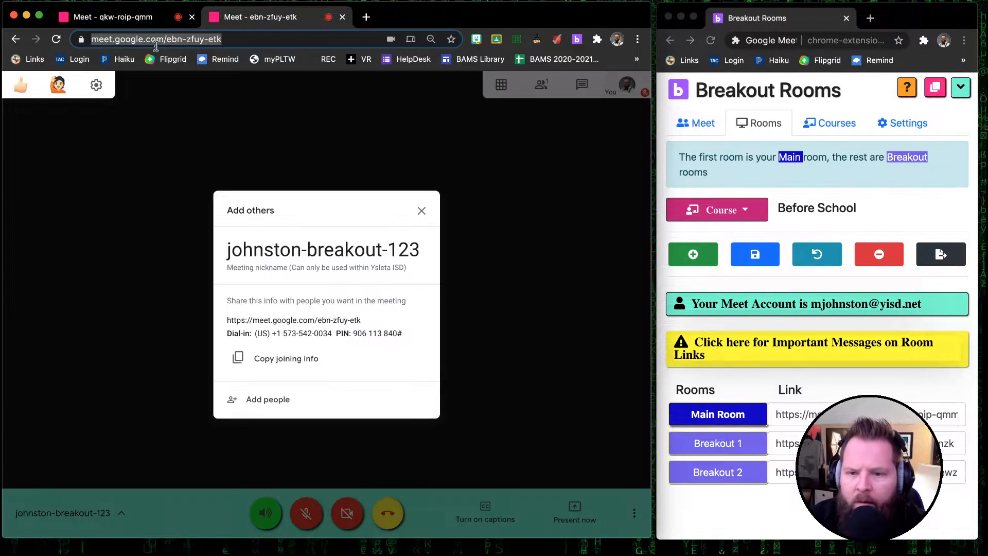
left_click(127, 21)
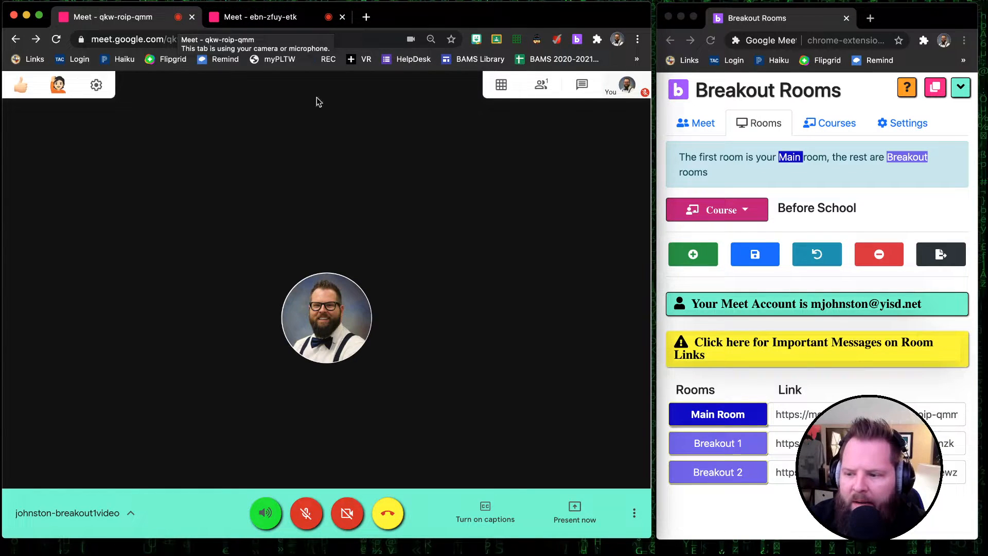
left_click(924, 413)
left_click_drag(924, 413, 965, 415)
left_click(940, 410)
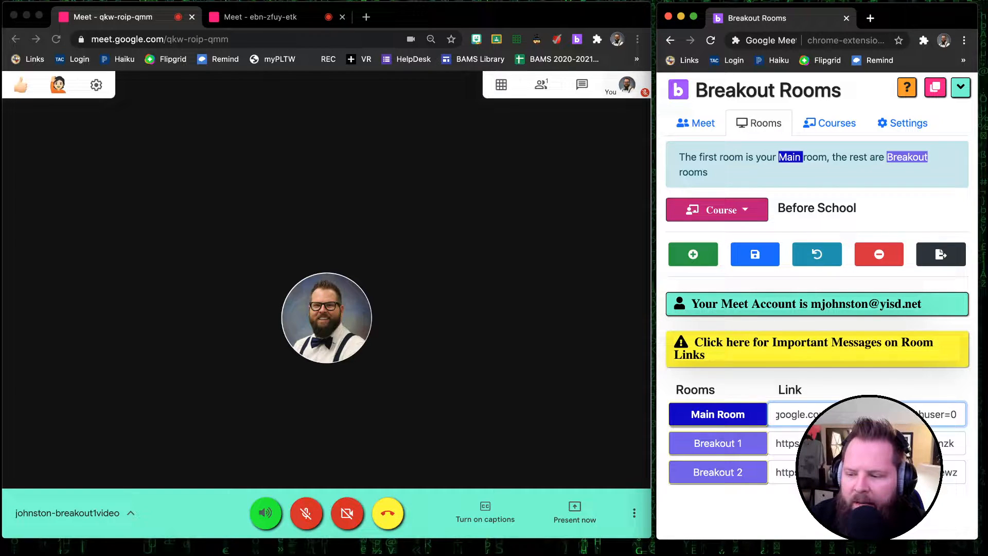
left_click_drag(957, 413, 903, 414)
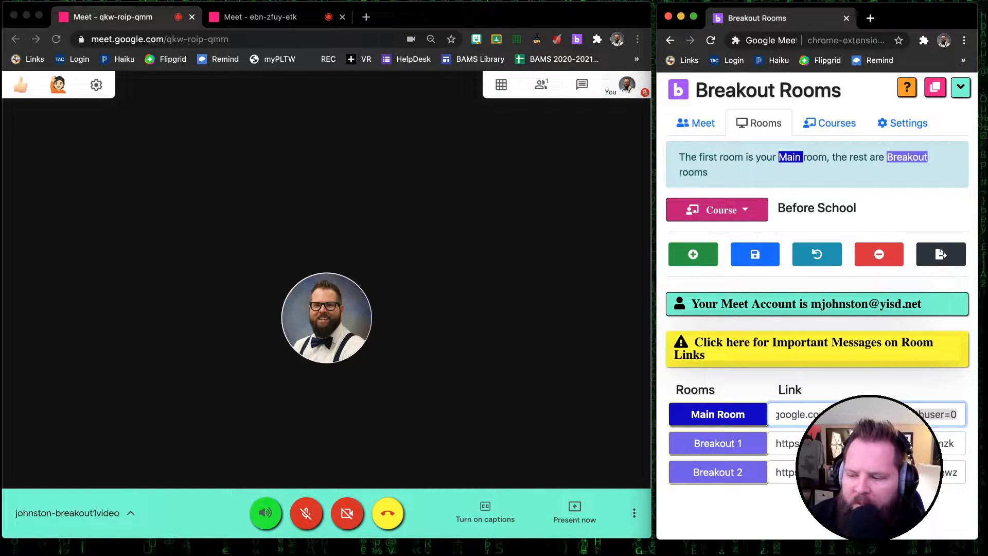
key("BackSpace")
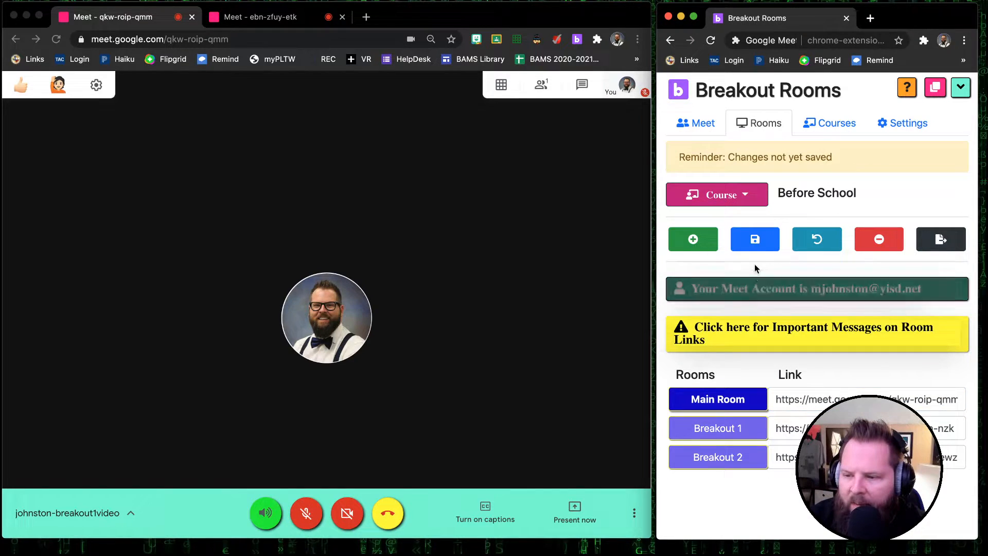
left_click(754, 239)
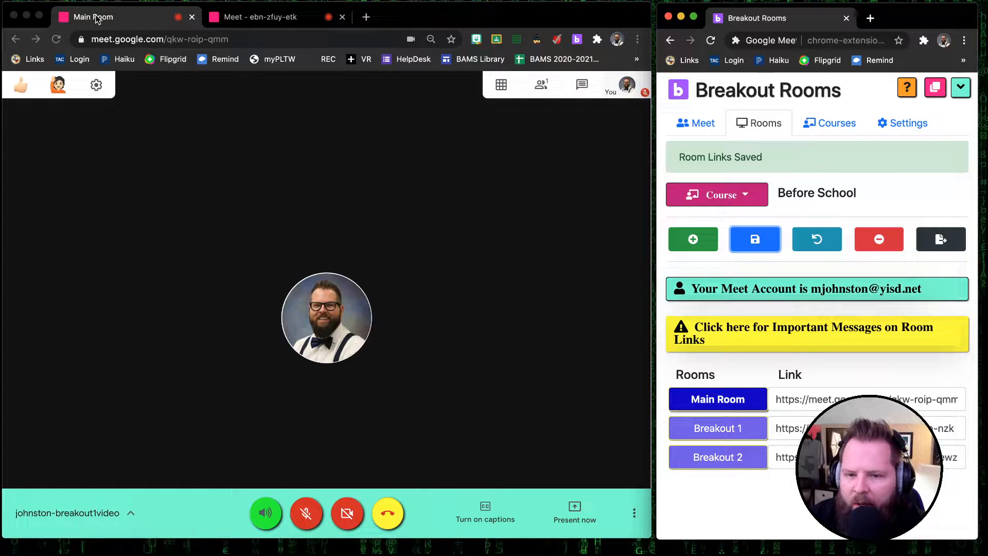
Copy the "-breakout-123" meeting's full web address and replace the Breakout 1 link with it
left_click(259, 17)
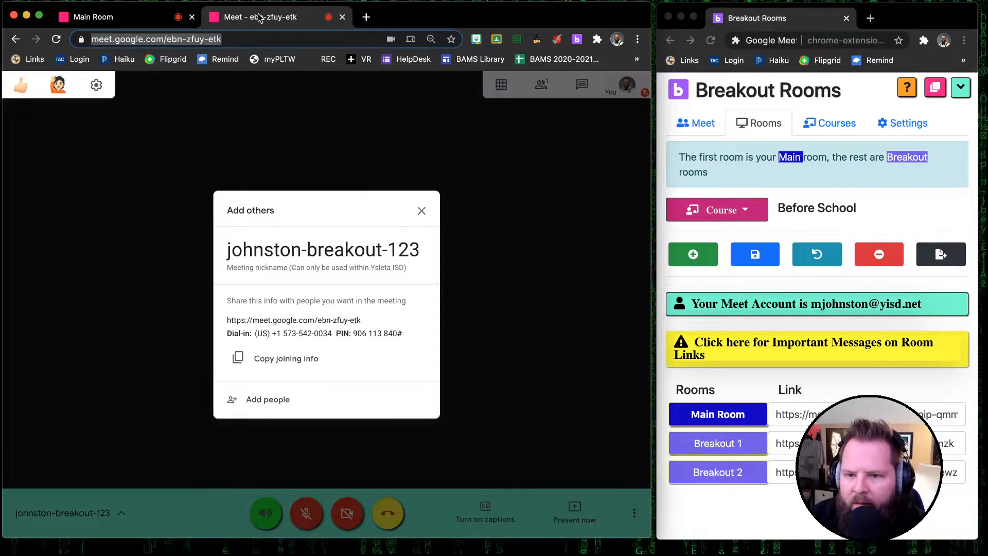
left_click(226, 39)
left_click_drag(272, 40, 124, 28)
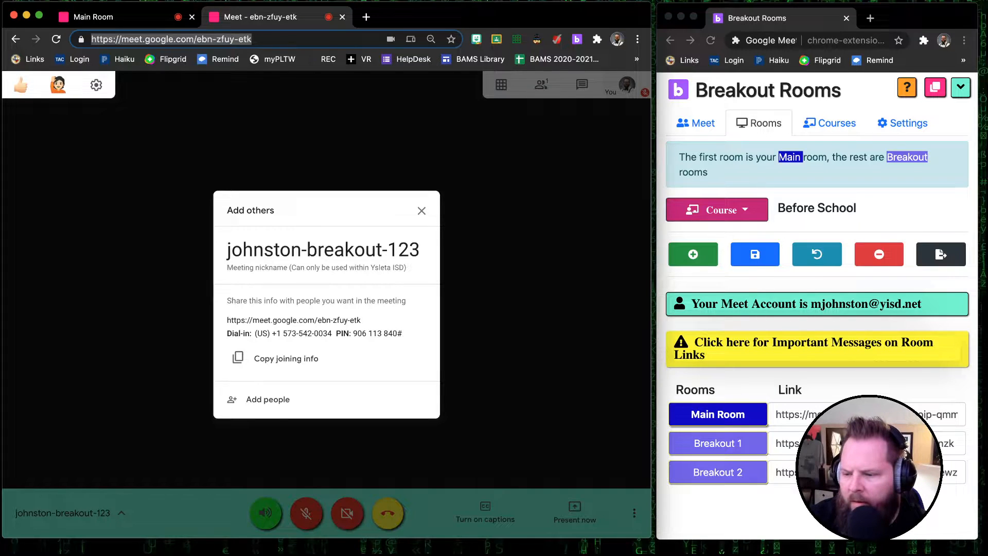
left_click(740, 230)
left_click(802, 442)
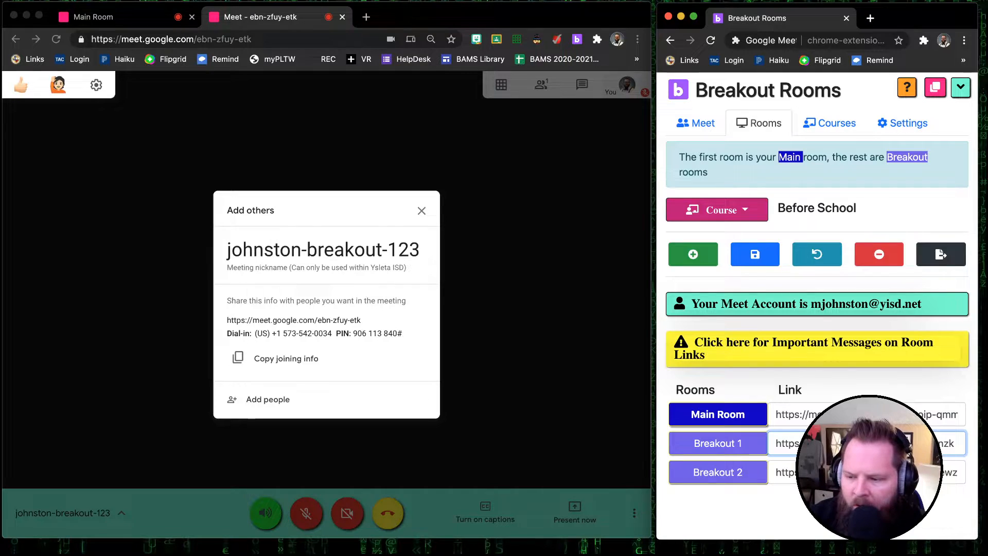
key("super+a")
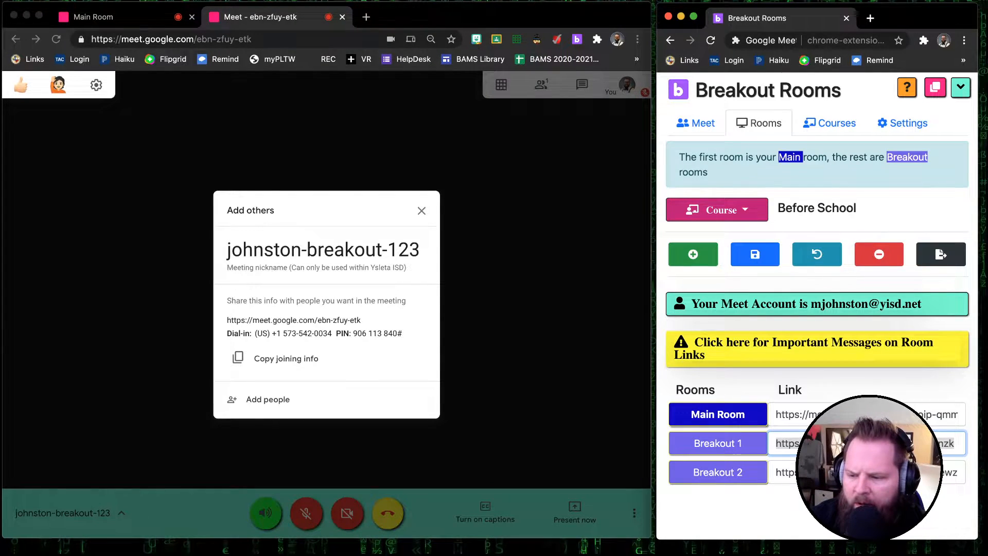
key("BackSpace")
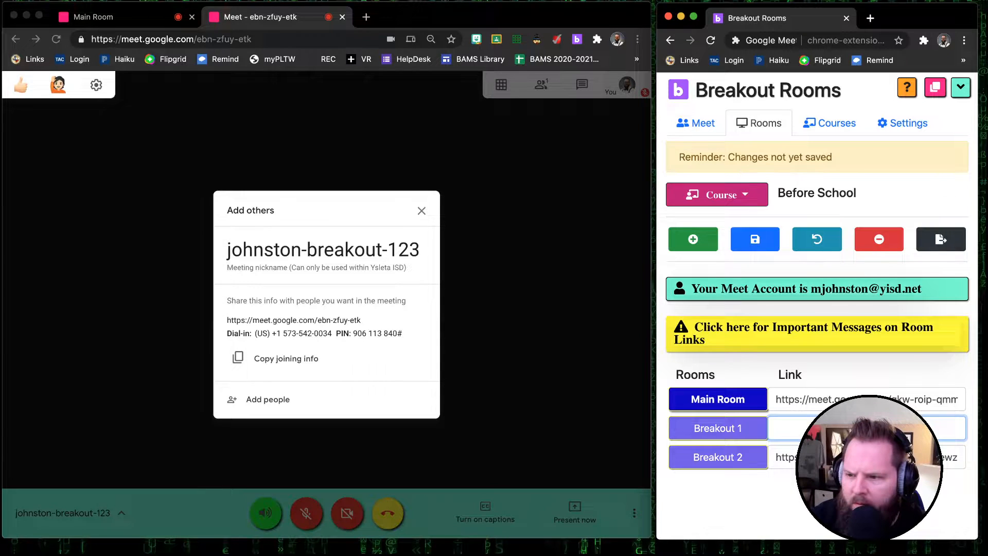
key("super+v")
Clear the Breakout 2 room's link
key("Tab")
key("Tab")
key("BackSpace")
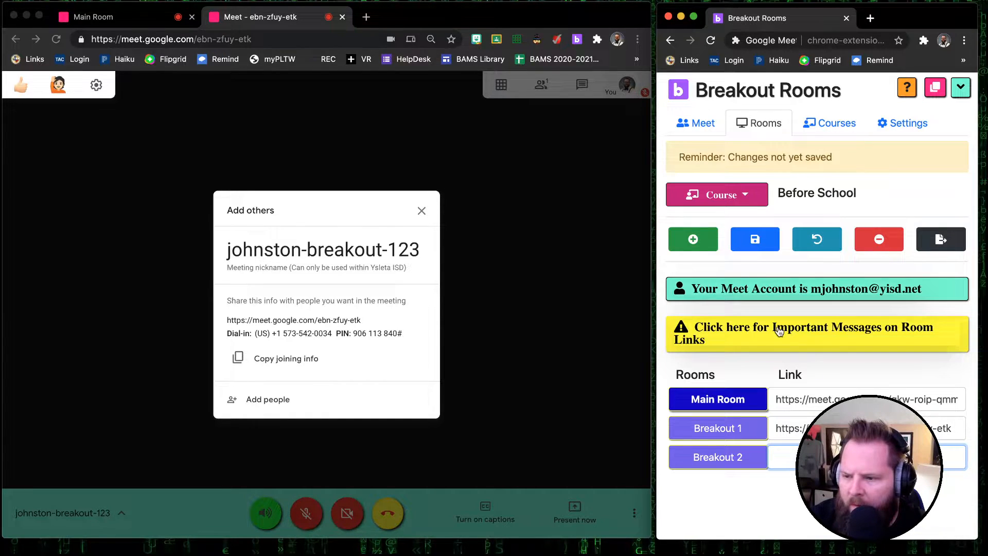
Save the rooms with the Breakout 2 link blank to generate one, save again, and dismiss the "-breakout-123" meeting's Add others dialog
left_click(755, 239)
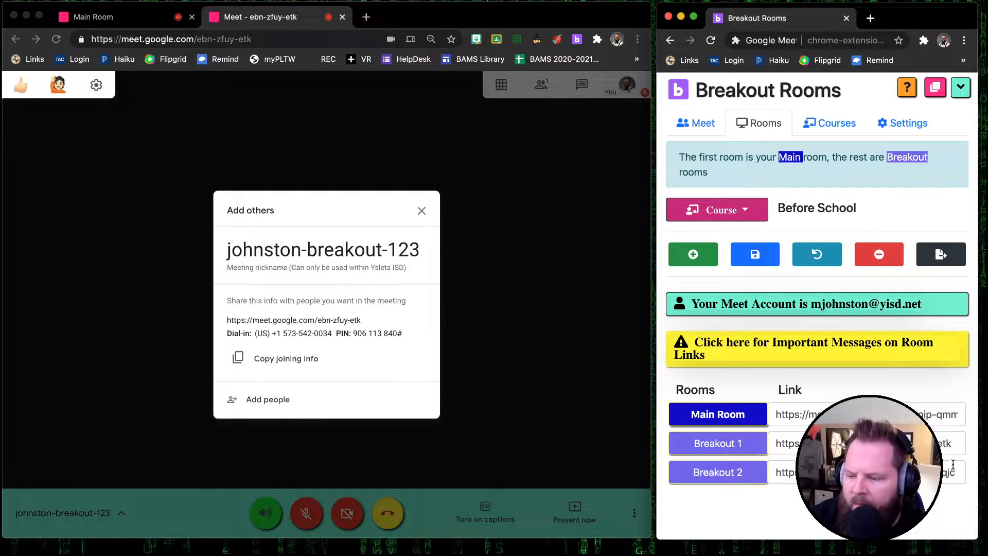
left_click(951, 468)
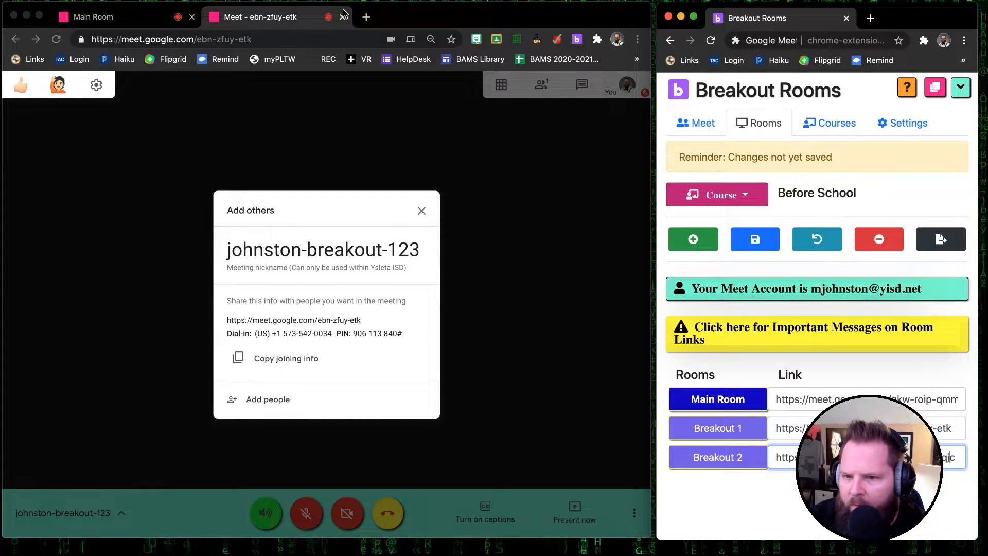
left_click(755, 242)
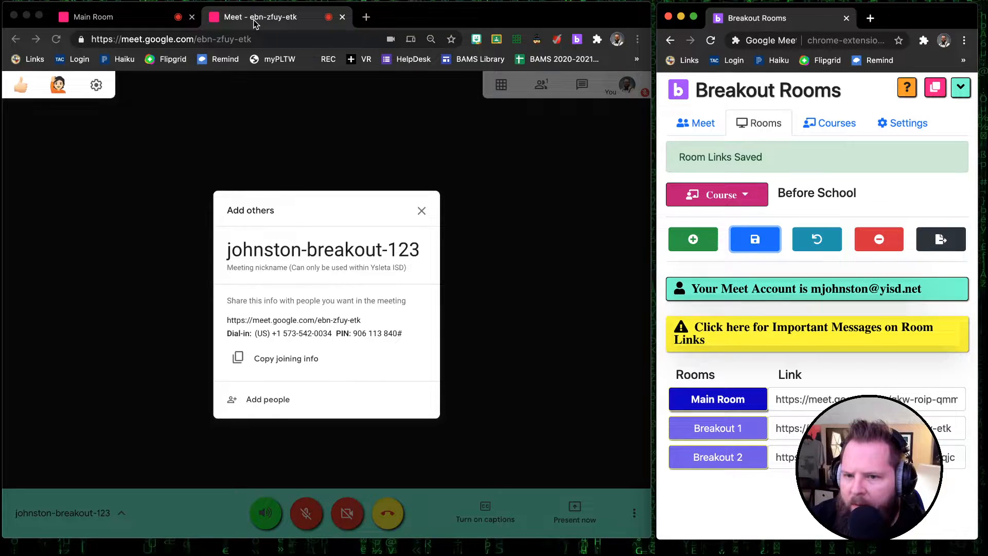
left_click(422, 214)
left_click(421, 211)
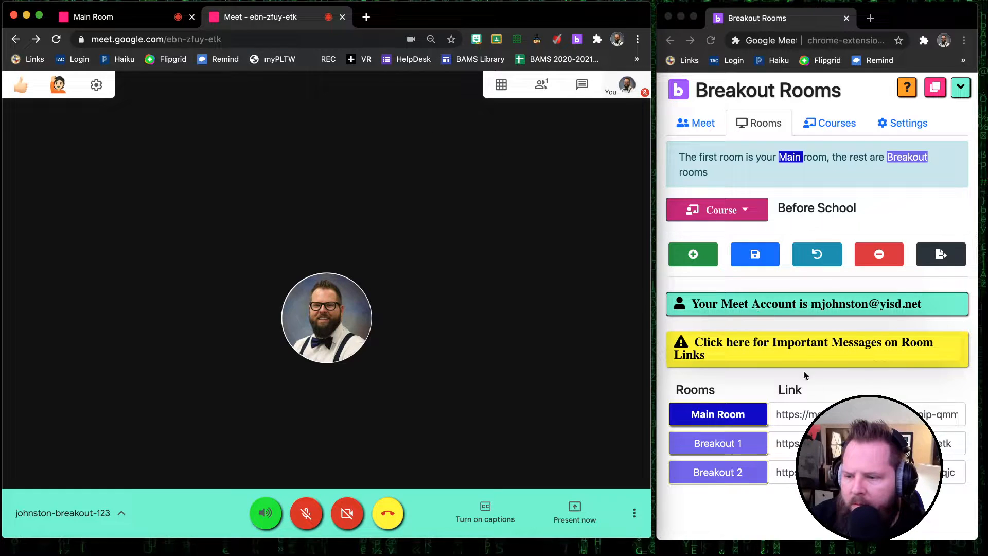
Check the endings of the Breakout 1 and Breakout 2 links in the Before School room list
left_click(867, 442)
left_click(867, 443)
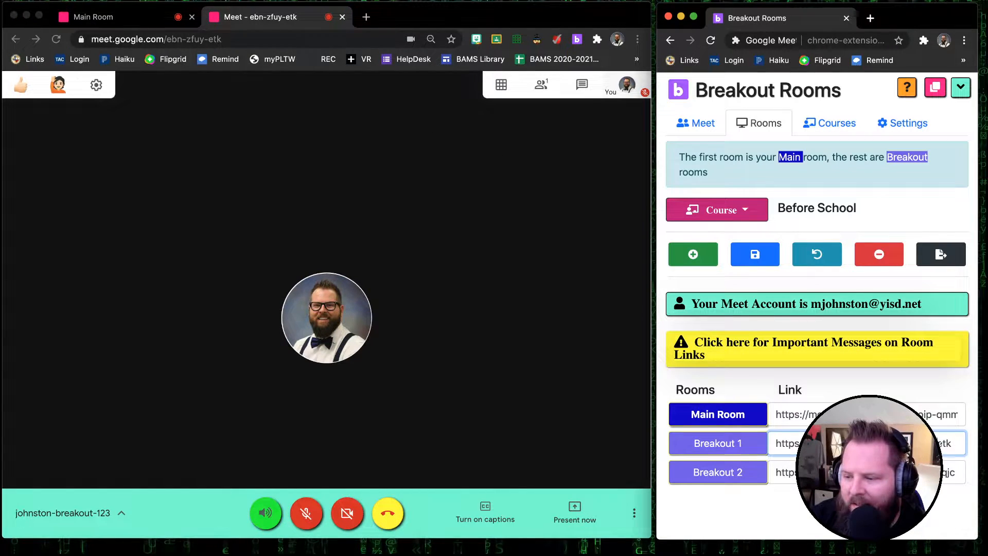
left_click(938, 443)
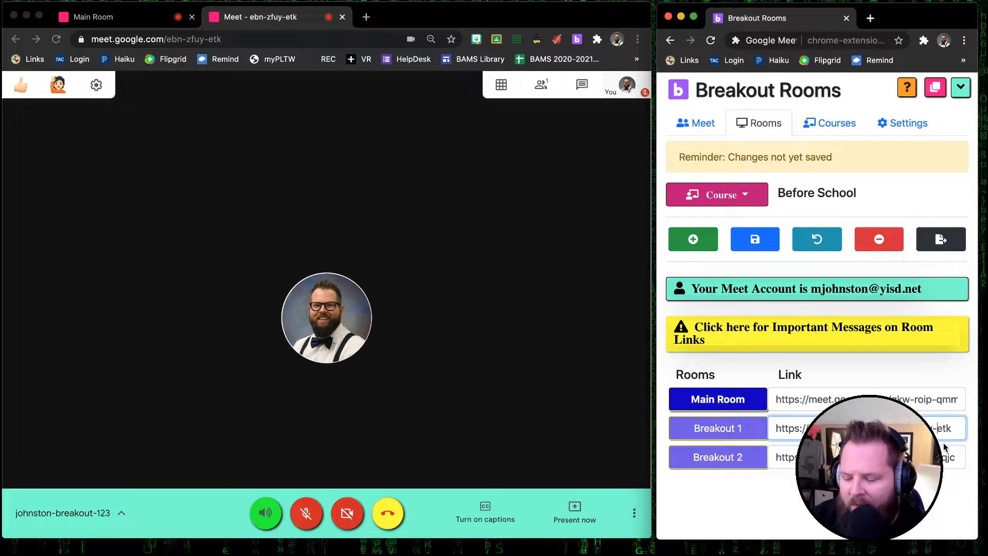
key("shift+Tab")
key("shift+Tab")
key("Right")
key("Tab")
key("Tab")
key("Tab")
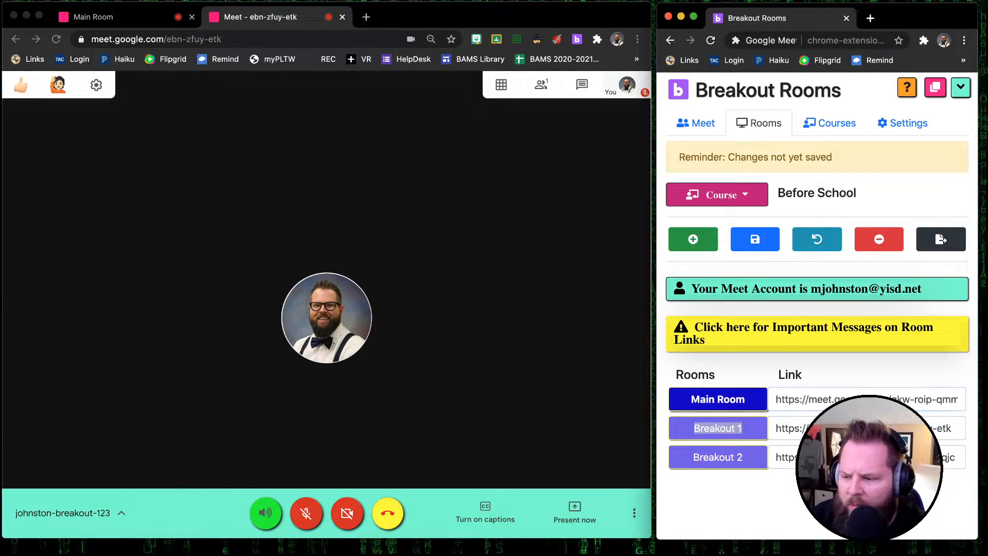
key("Tab")
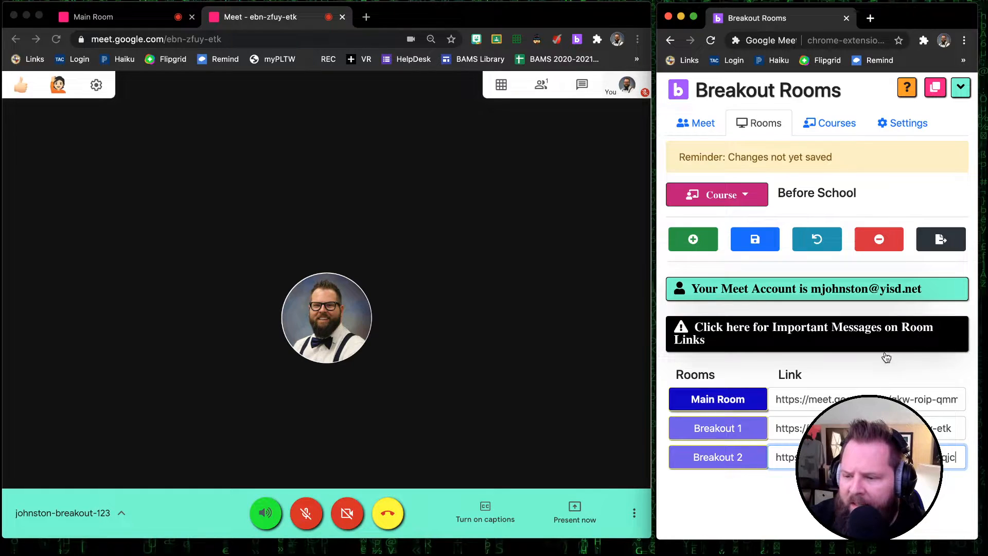
Read the Important Messages on Room Links about blank, existing and Google Classroom links, and collapse them again
left_click(859, 338)
scroll(864, 356, "down", 10)
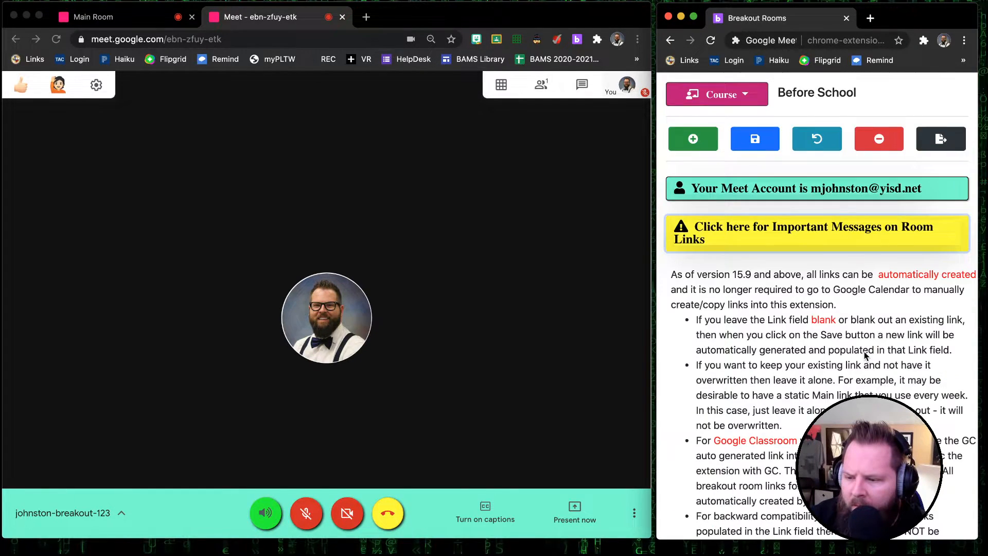
scroll(864, 350, "down", 3)
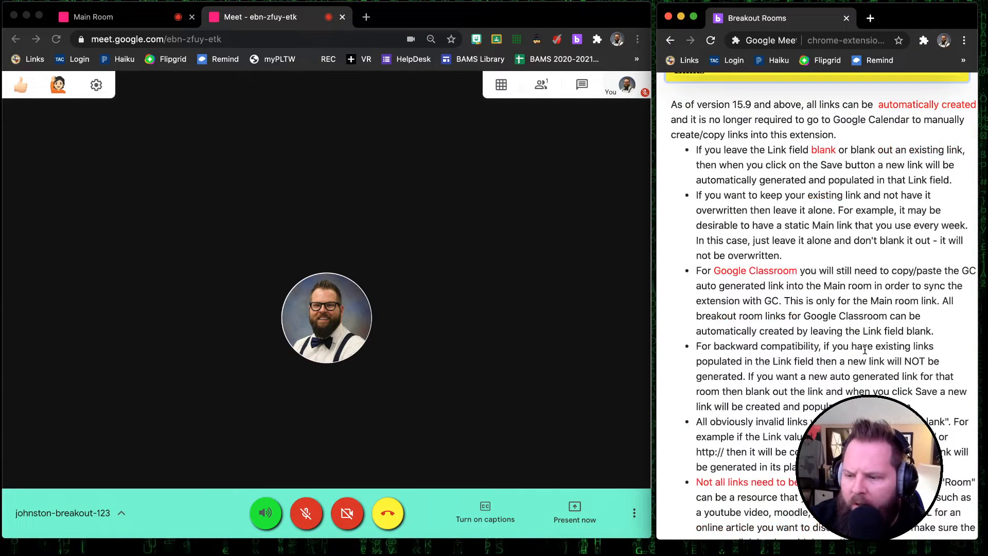
scroll(864, 349, "down", 1)
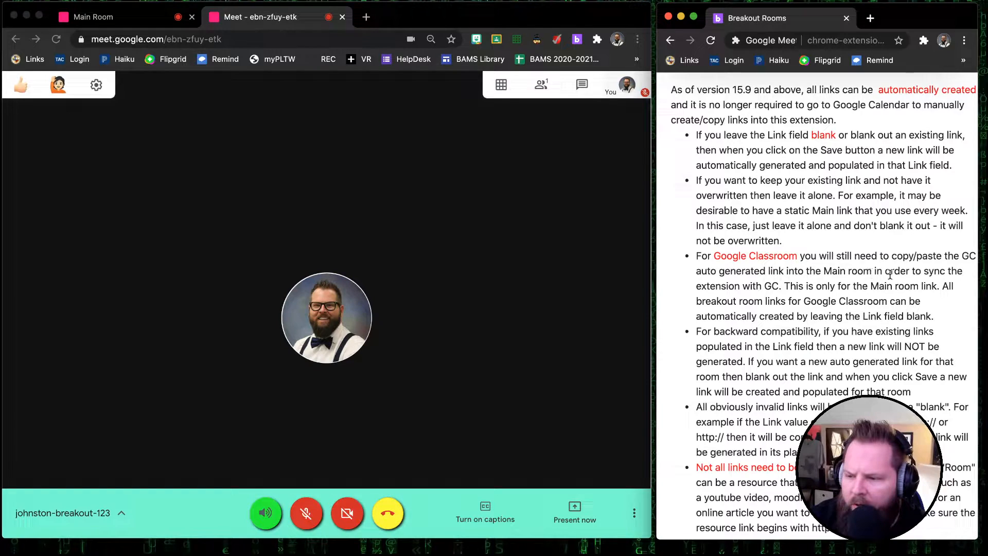
scroll(908, 293, "down", 6)
scroll(875, 298, "up", 19)
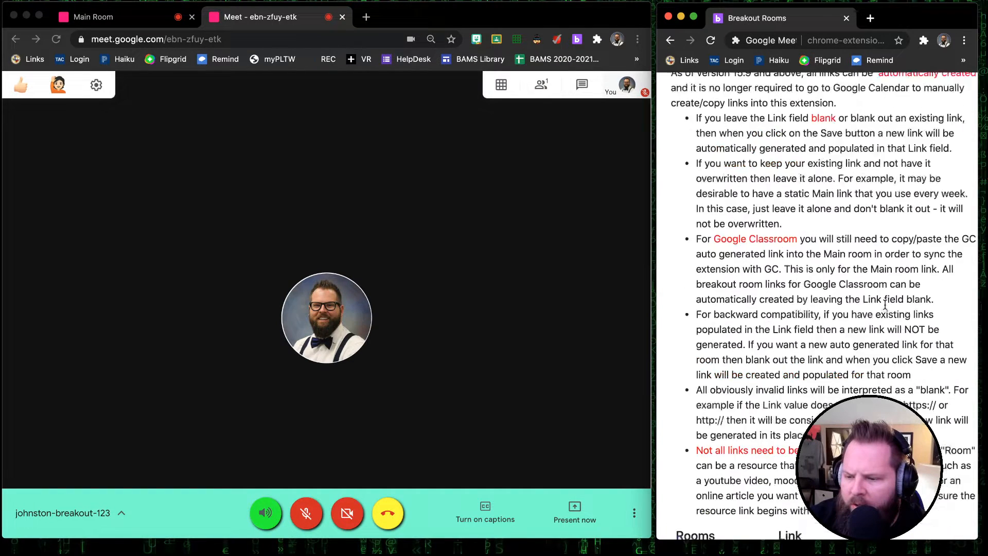
left_click(845, 327)
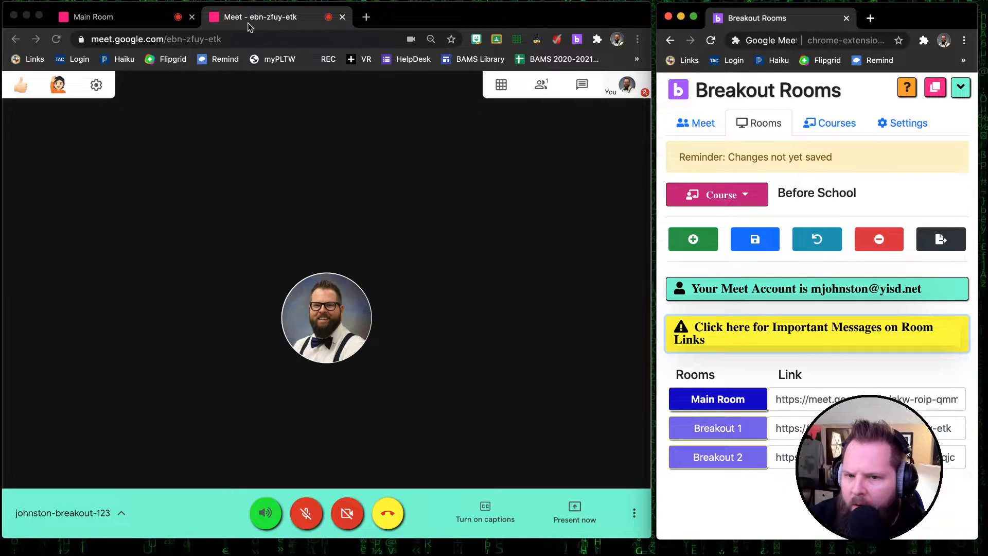
Close the Google Meet window and check the Main Room, Breakout 1 and Breakout 2 links for "?authuser=0"
left_click(15, 15)
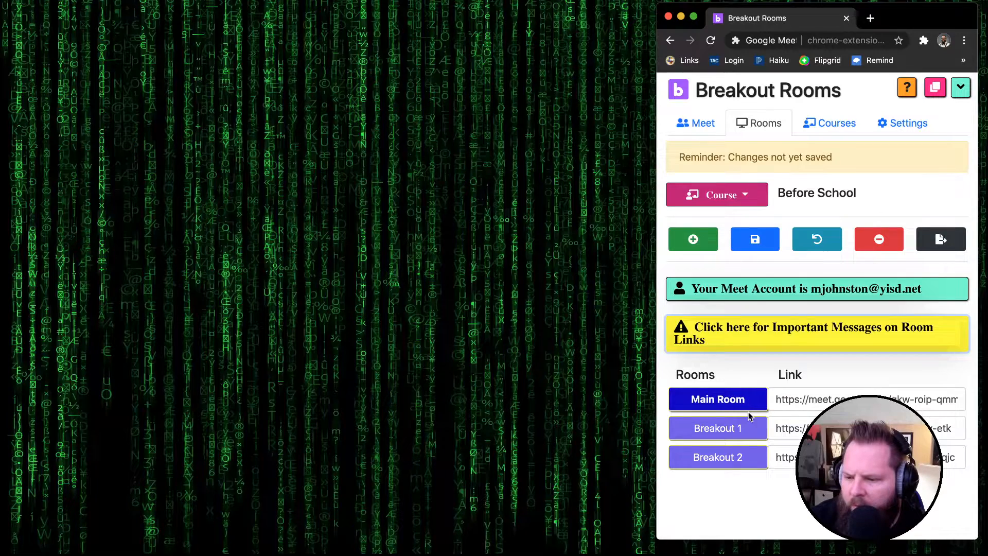
left_click(943, 403)
left_click(938, 429)
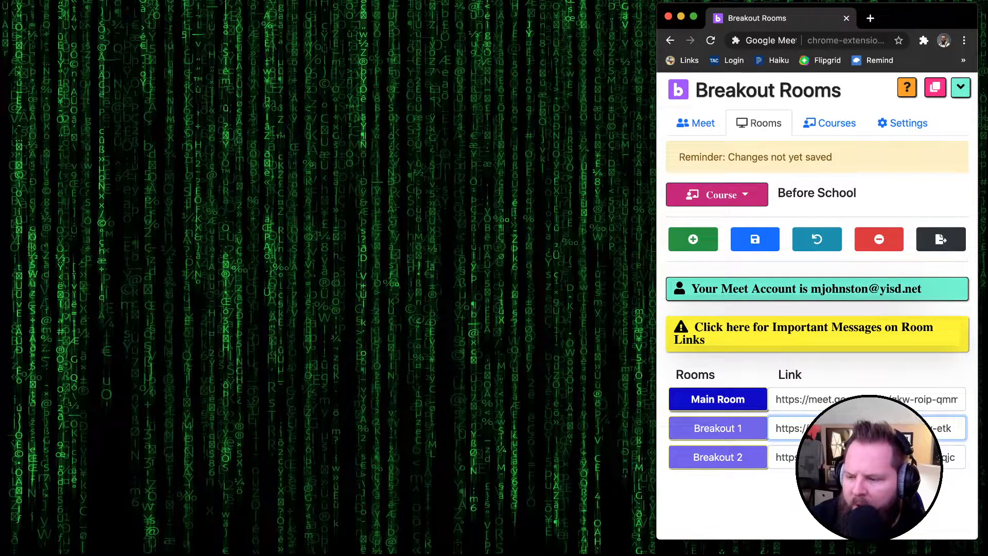
left_click(948, 457)
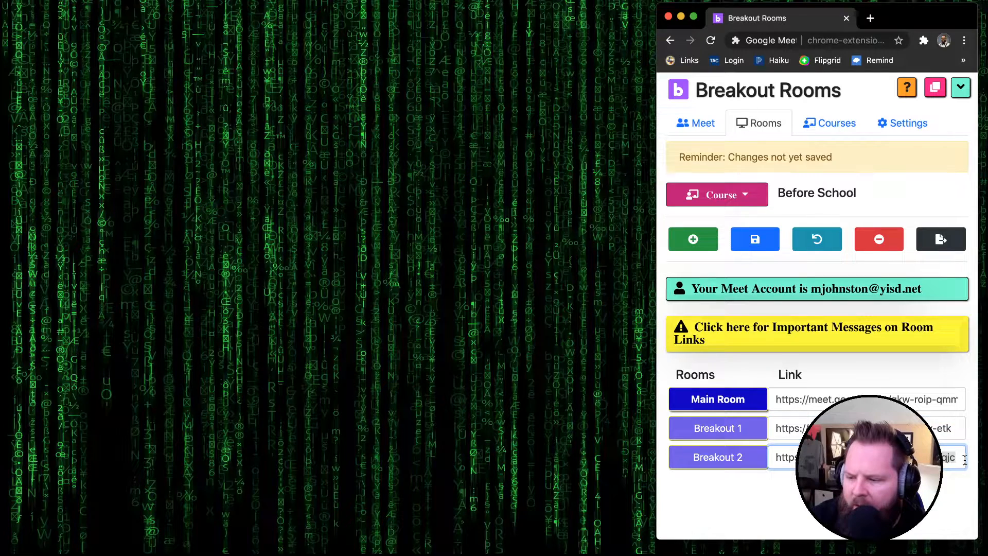
Try to start the Before School class with Google Meet by opening both the main room and the breakouts
left_click(694, 125)
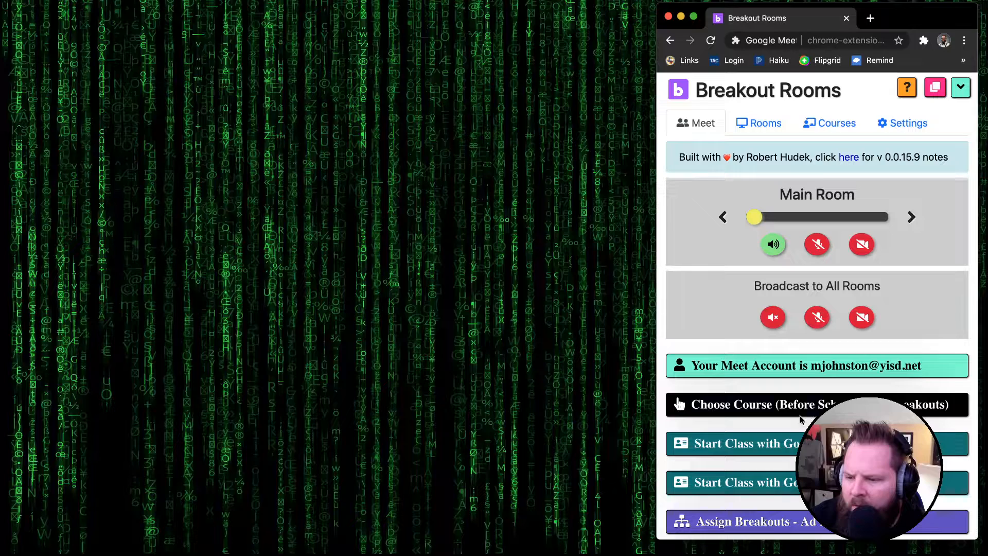
left_click(755, 453)
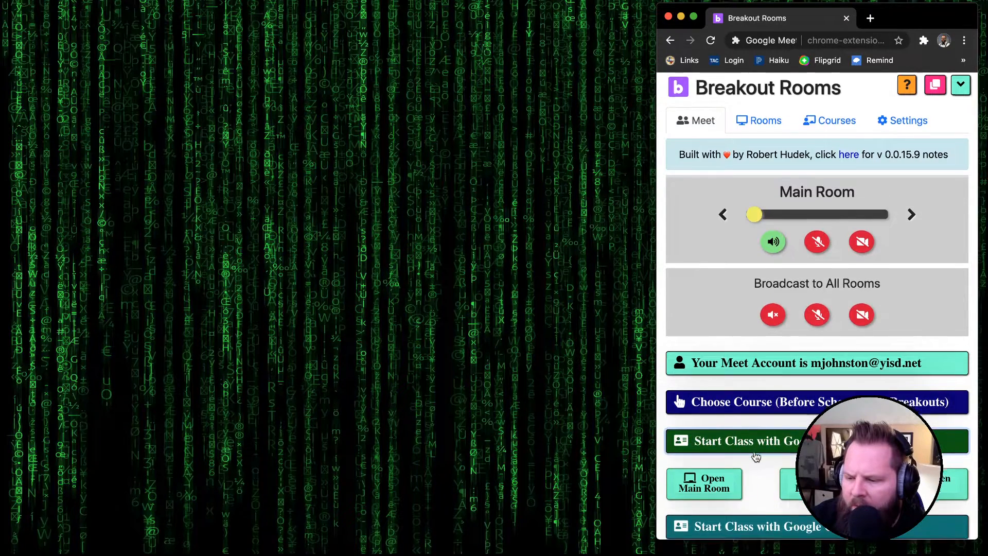
scroll(755, 457, "down", 5)
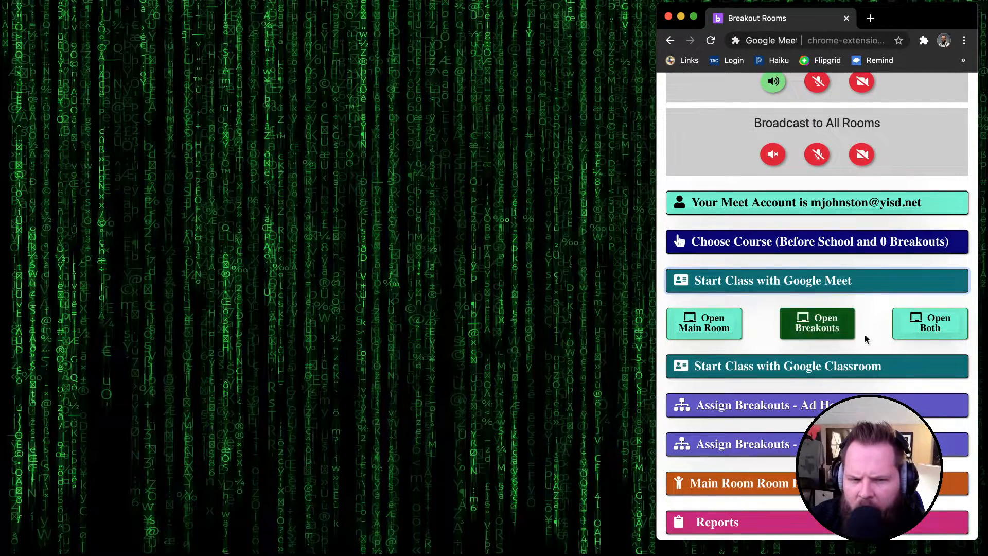
left_click(930, 330)
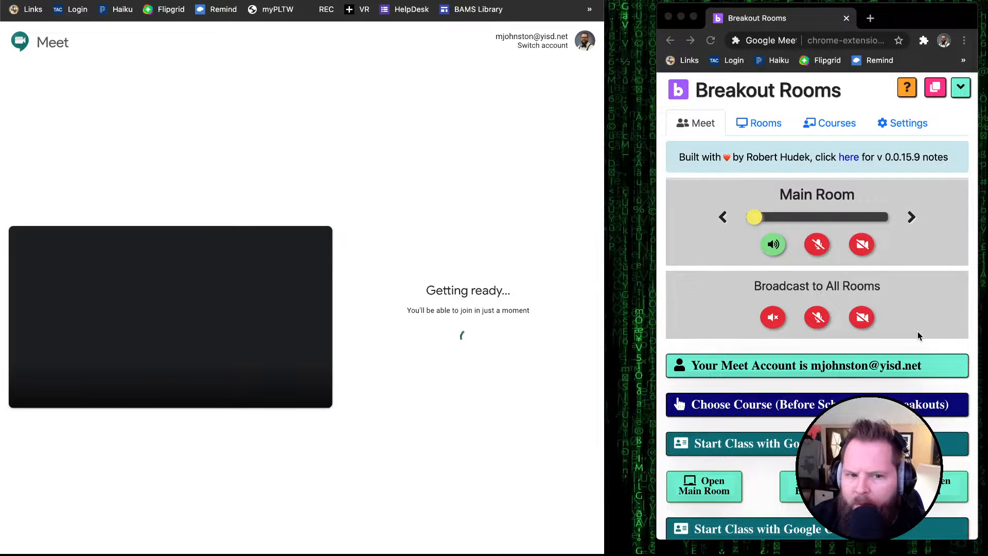
Look through the class start options, the Before School room list and the course settings for the breakout configuration
scroll(862, 381, "down", 3)
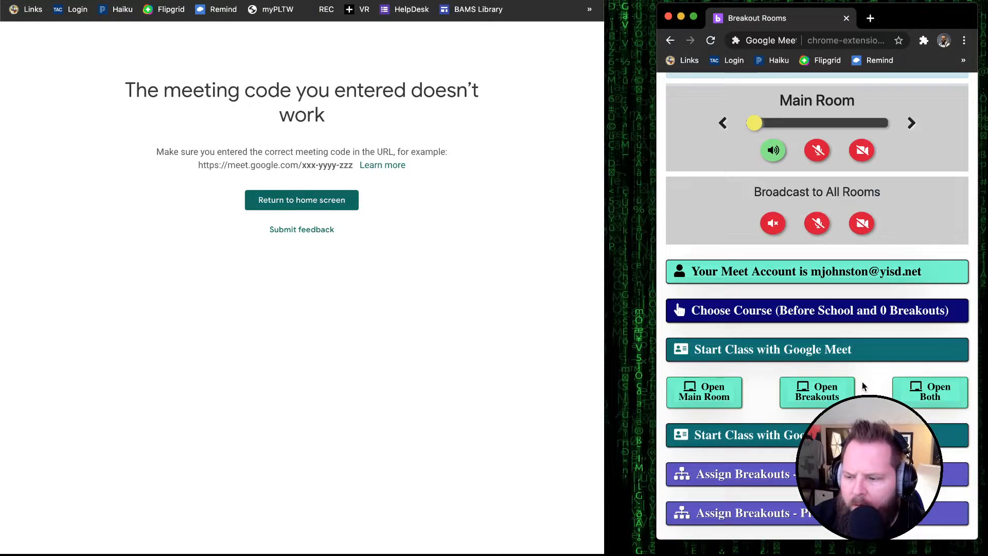
scroll(855, 380, "up", 3)
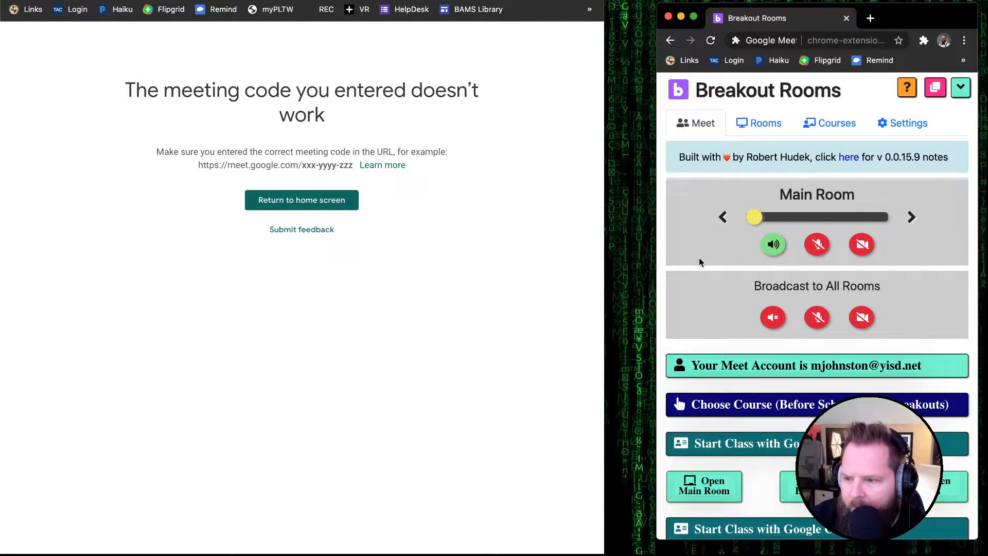
scroll(848, 234, "down", 2)
scroll(844, 231, "up", 2)
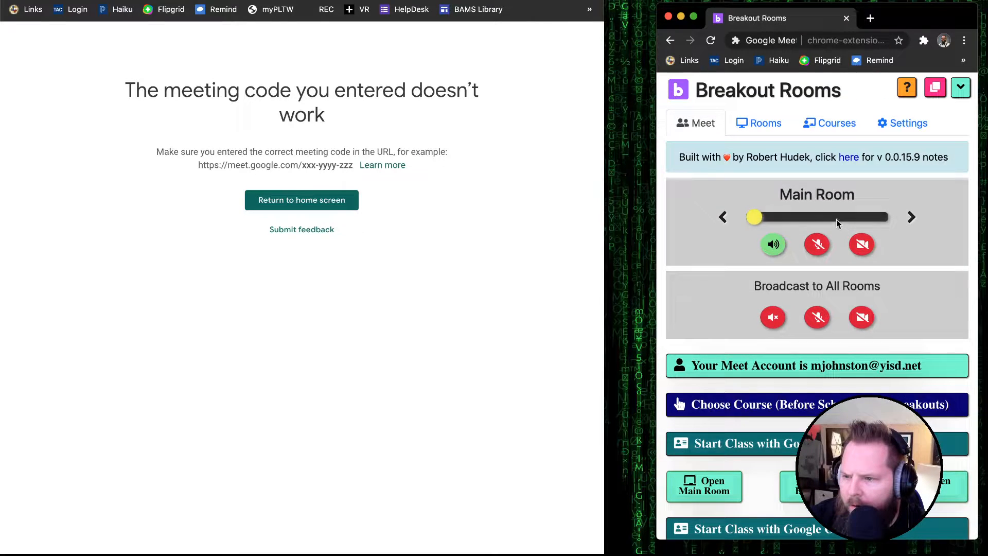
left_click(765, 125)
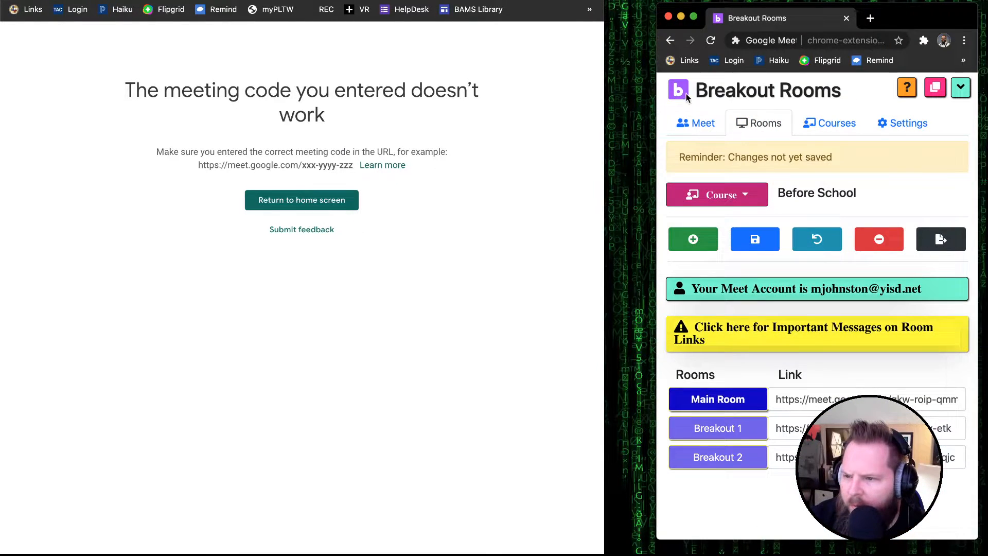
left_click(699, 124)
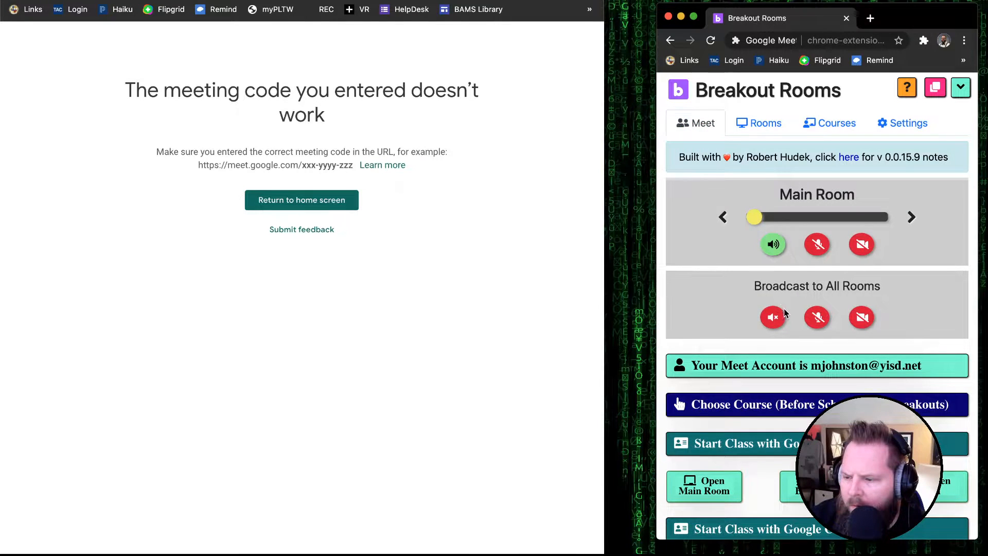
scroll(786, 311, "down", 5)
scroll(786, 311, "down", 1)
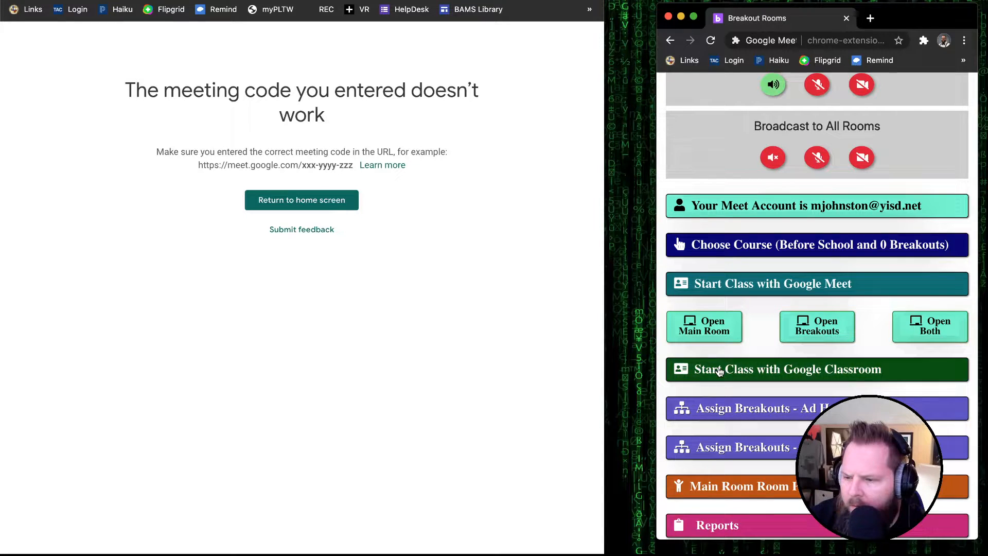
scroll(777, 341, "up", 6)
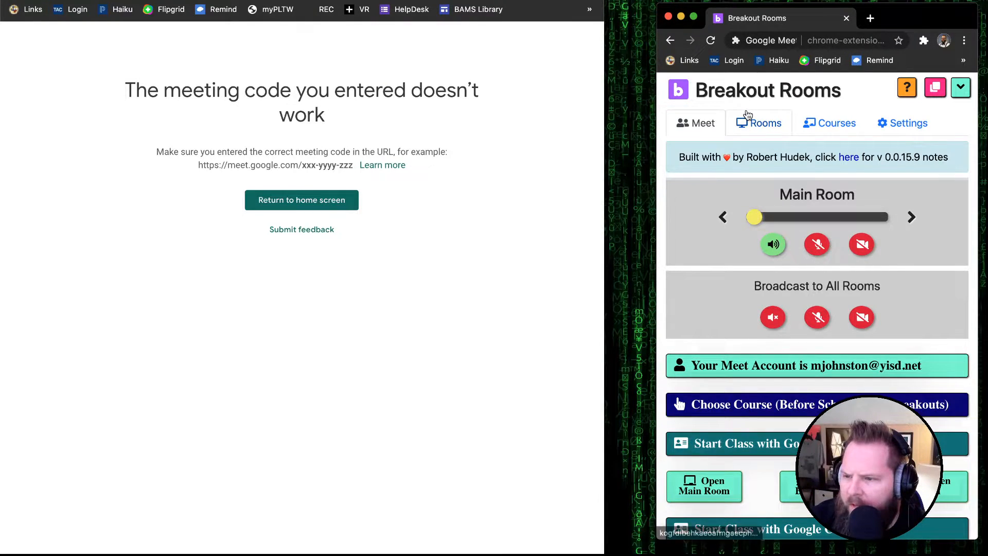
left_click(762, 123)
left_click(816, 125)
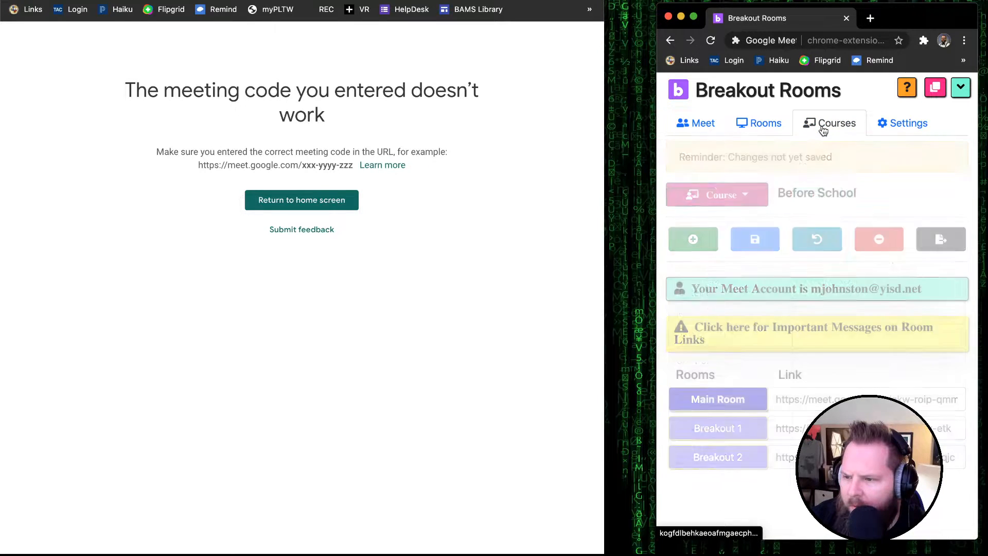
left_click(762, 122)
left_click(695, 123)
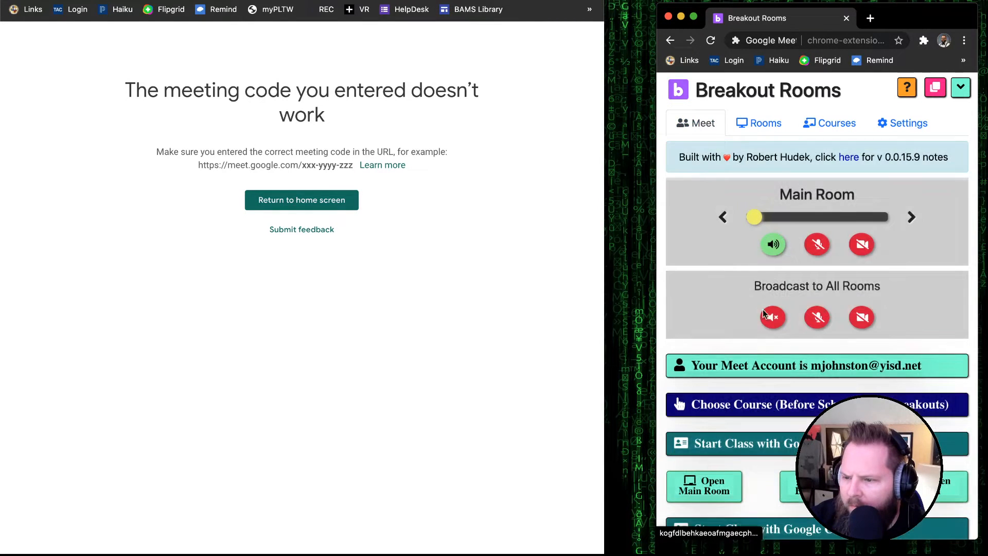
Set the number of breakouts for the Before School course to 2 and collapse the course choice
left_click(679, 404)
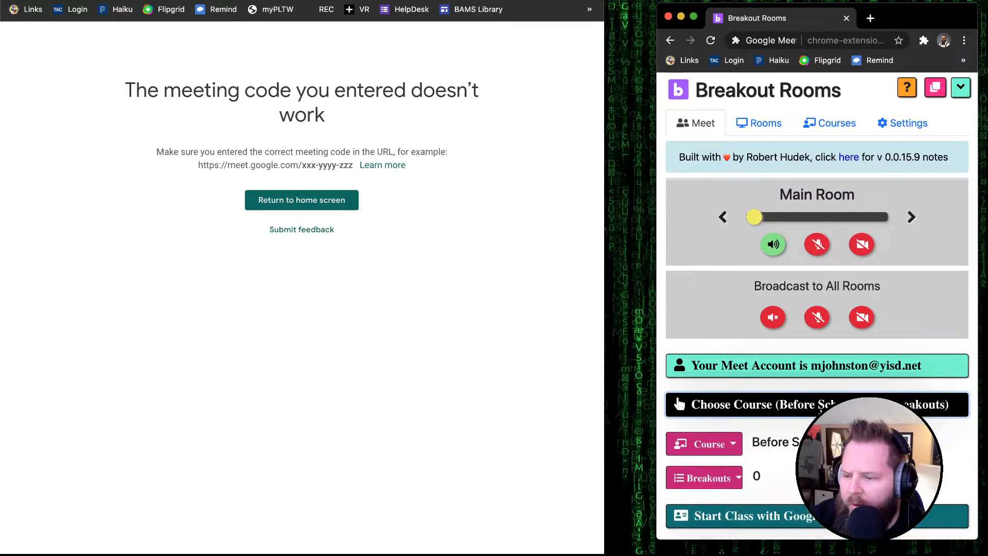
scroll(786, 389, "down", 4)
left_click(731, 263)
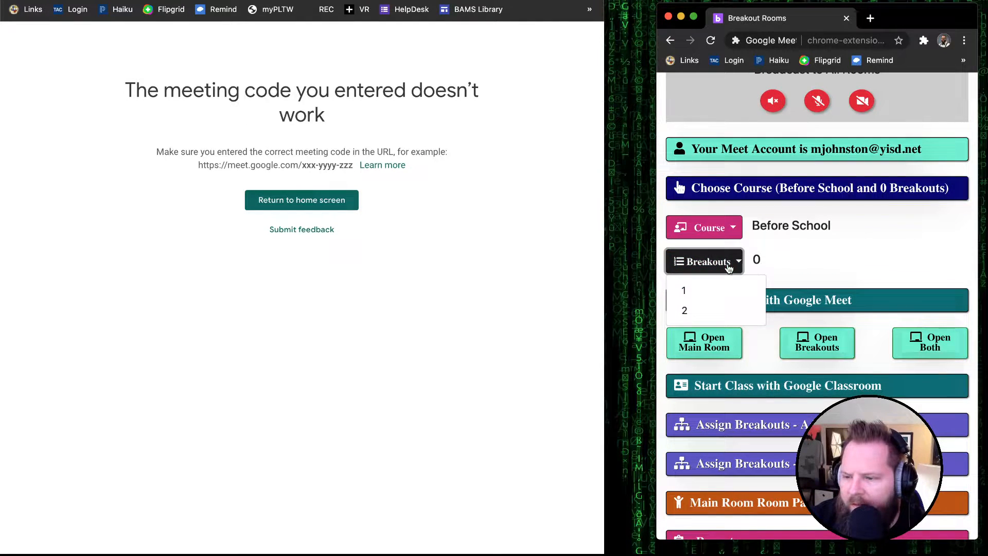
left_click(715, 310)
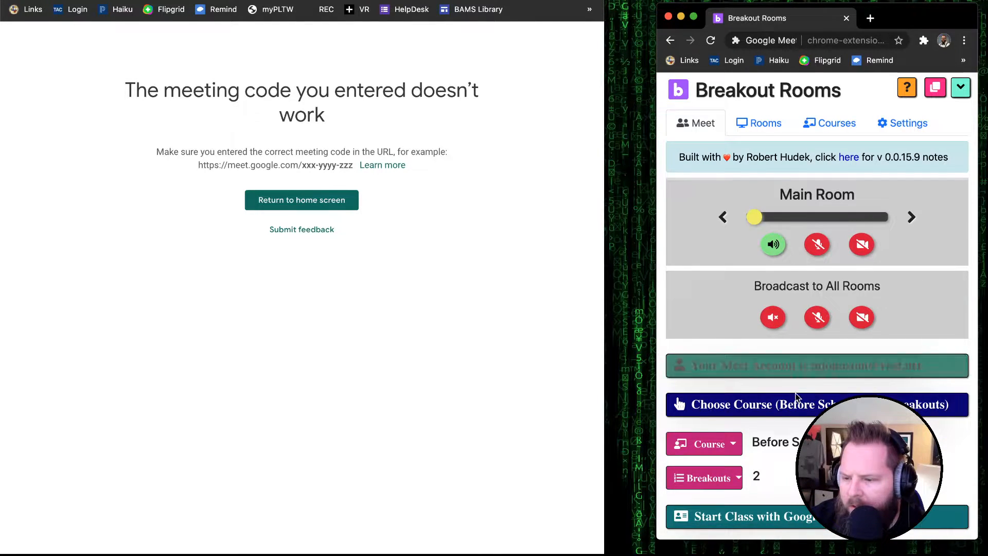
scroll(786, 378, "down", 2)
left_click(738, 315)
scroll(767, 250, "up", 2)
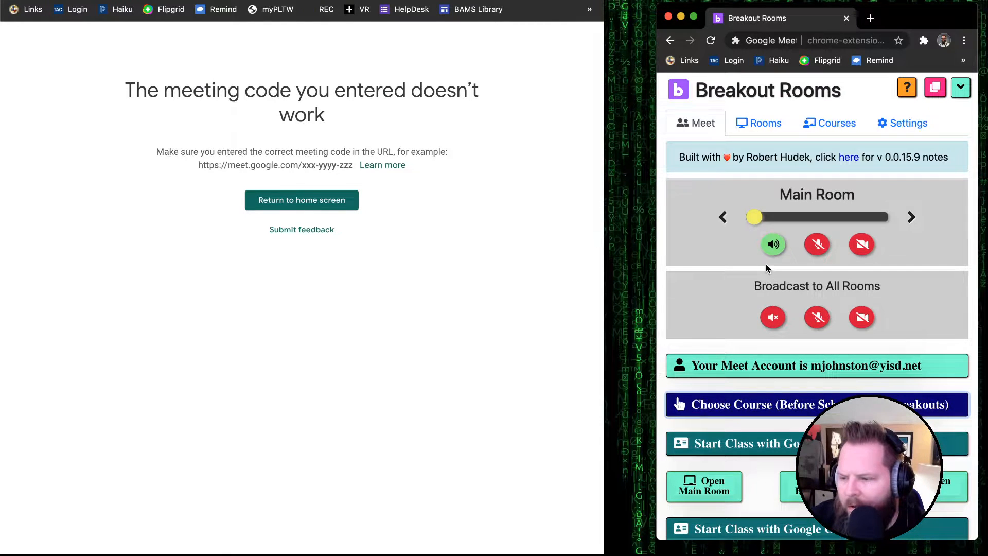
scroll(781, 319, "down", 1)
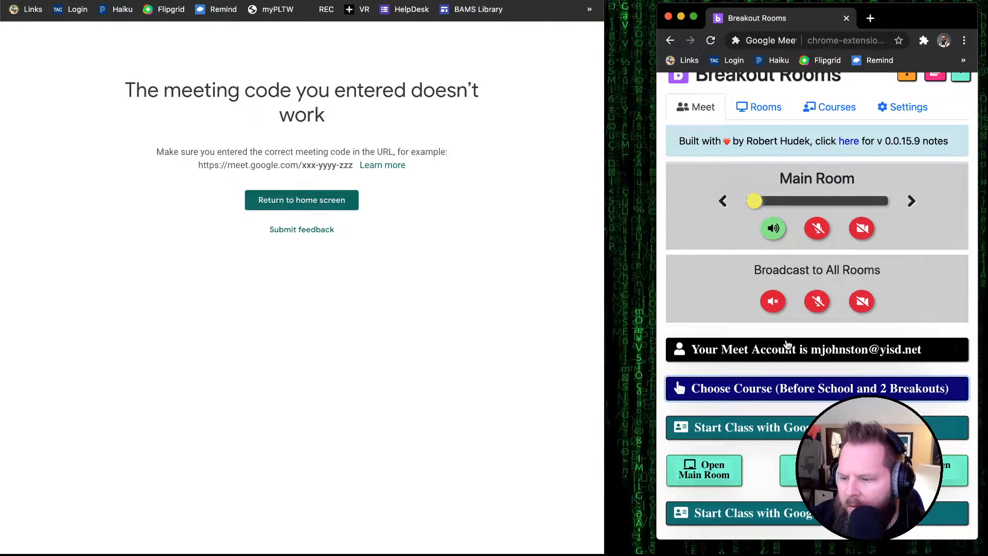
scroll(785, 355, "down", 3)
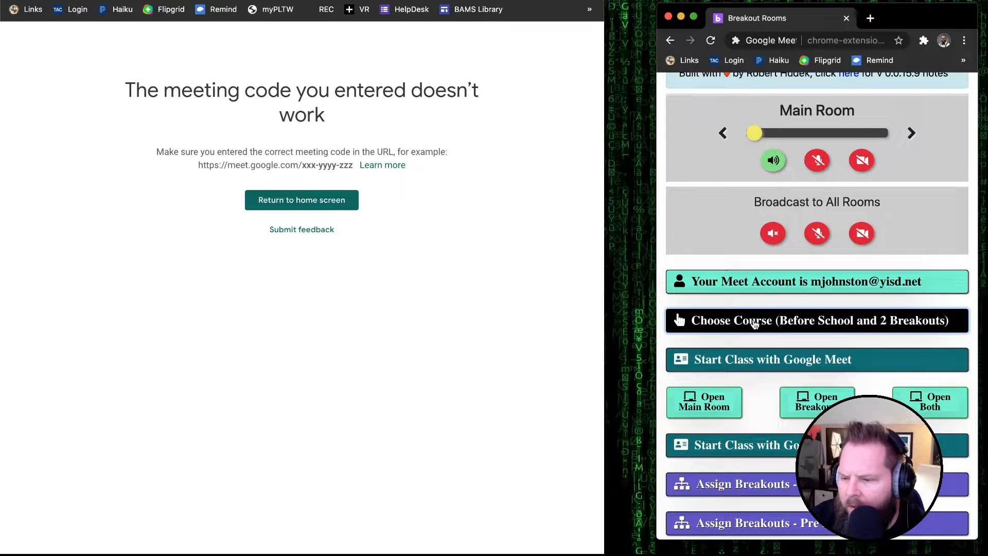
Try to open only the main room for the Before School class with Google Meet and dismiss the alert
left_click(754, 324)
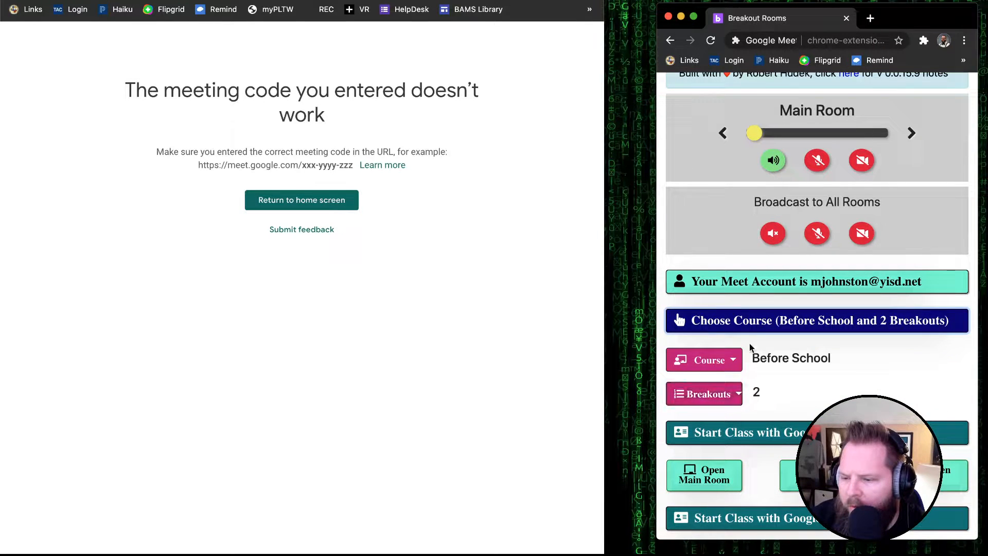
left_click(753, 324)
scroll(751, 309, "down", 3)
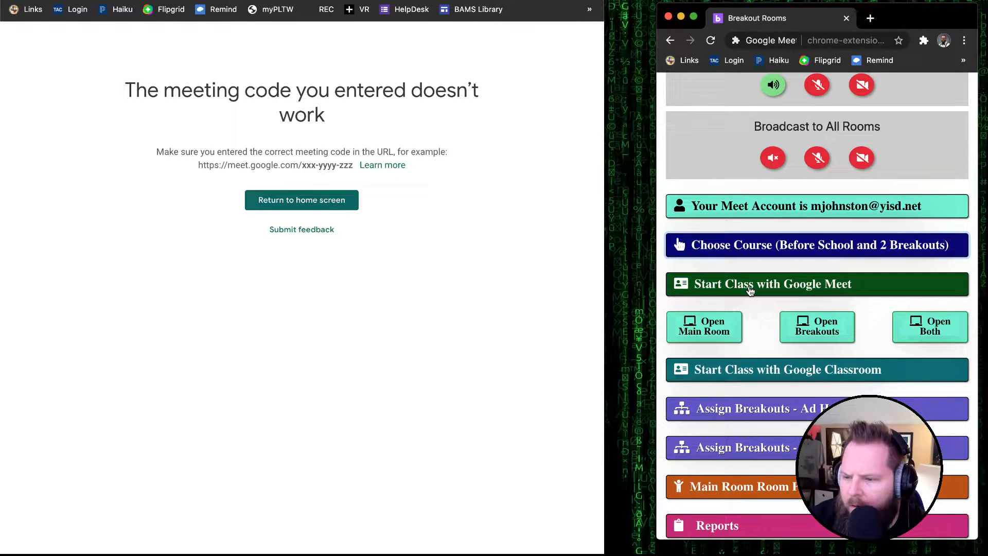
left_click(723, 333)
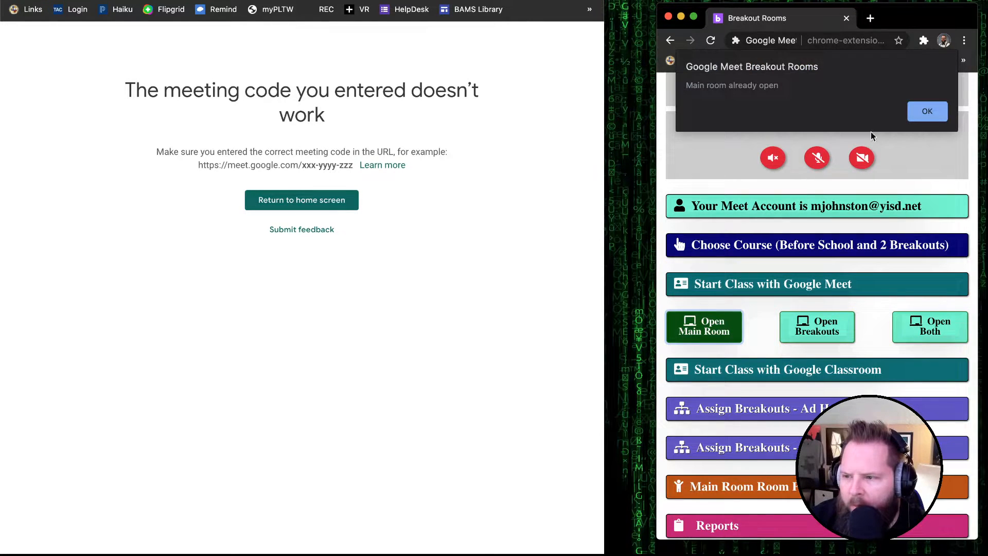
left_click(926, 115)
Look through the class start options and inspect the Main Room link in the Before School room list
scroll(791, 203, "up", 3)
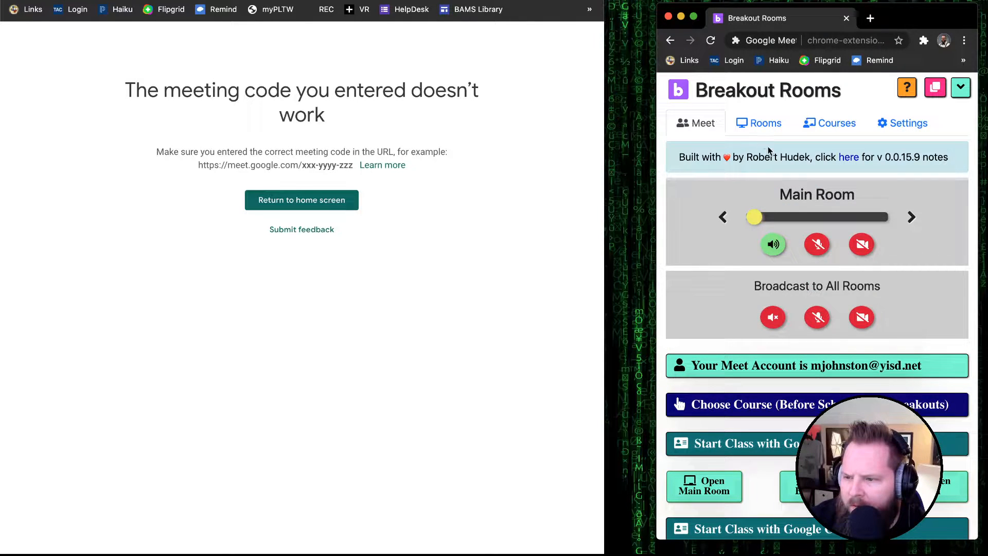
scroll(779, 220, "down", 2)
scroll(781, 245, "up", 1)
scroll(781, 245, "up", 2)
scroll(780, 168, "down", 1)
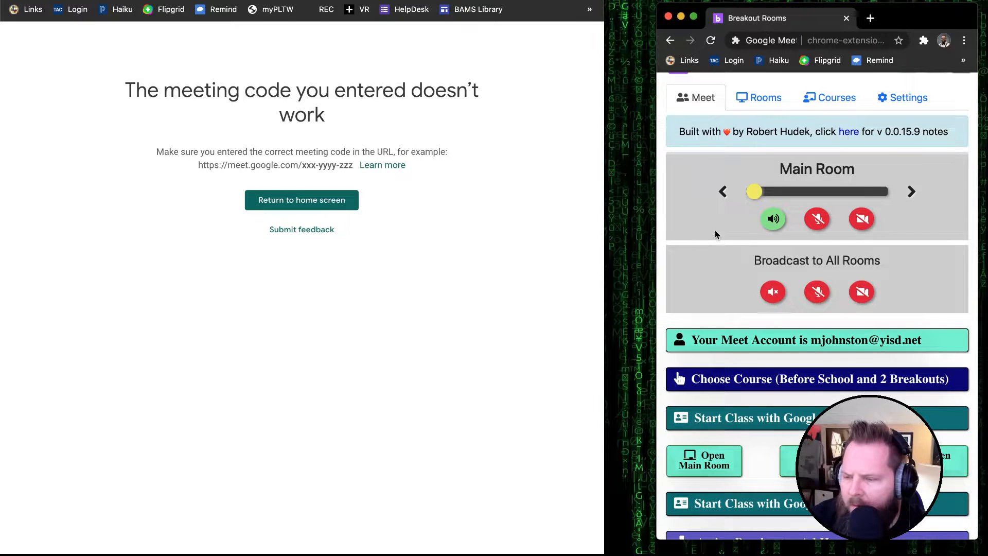
scroll(742, 238, "down", 3)
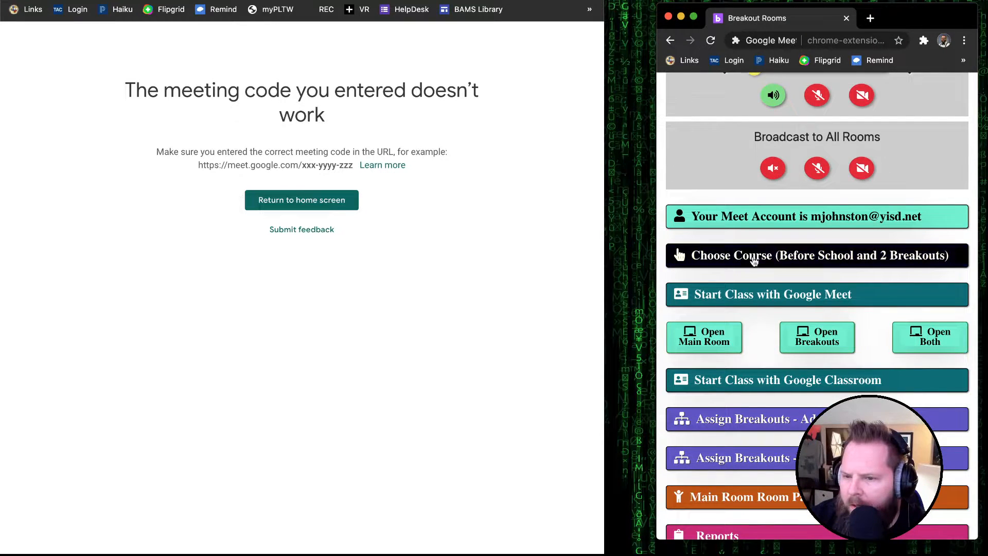
scroll(750, 260, "down", 1)
scroll(800, 382, "up", 4)
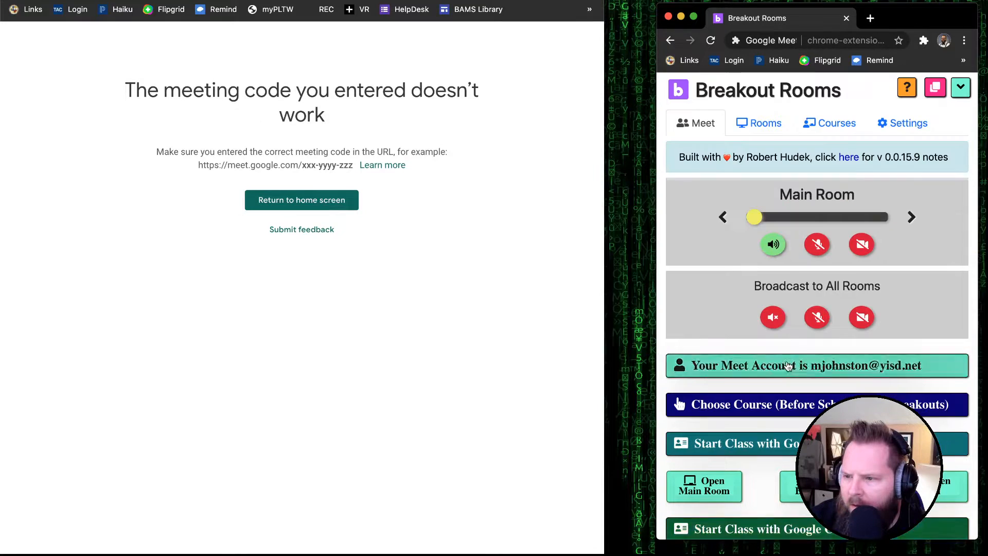
left_click(758, 122)
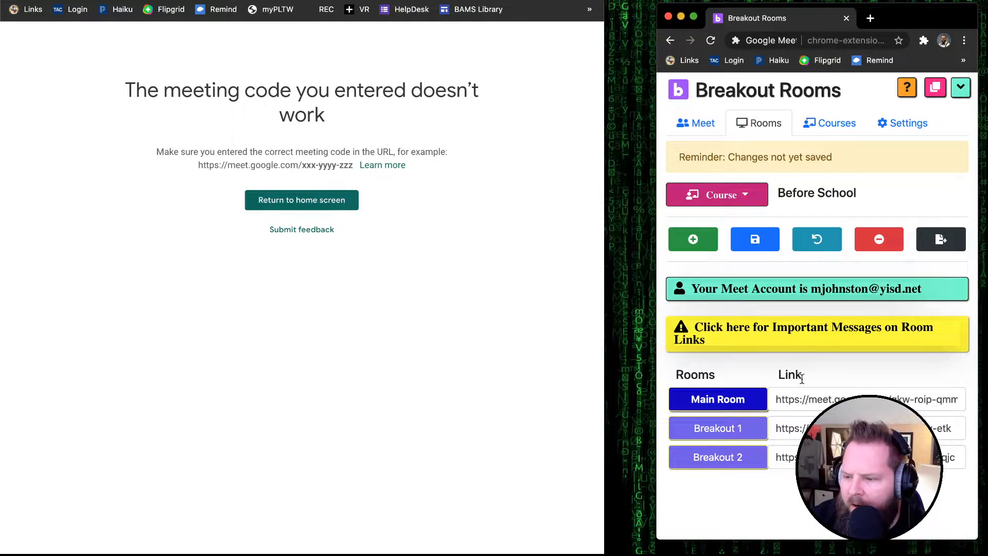
left_click(940, 396)
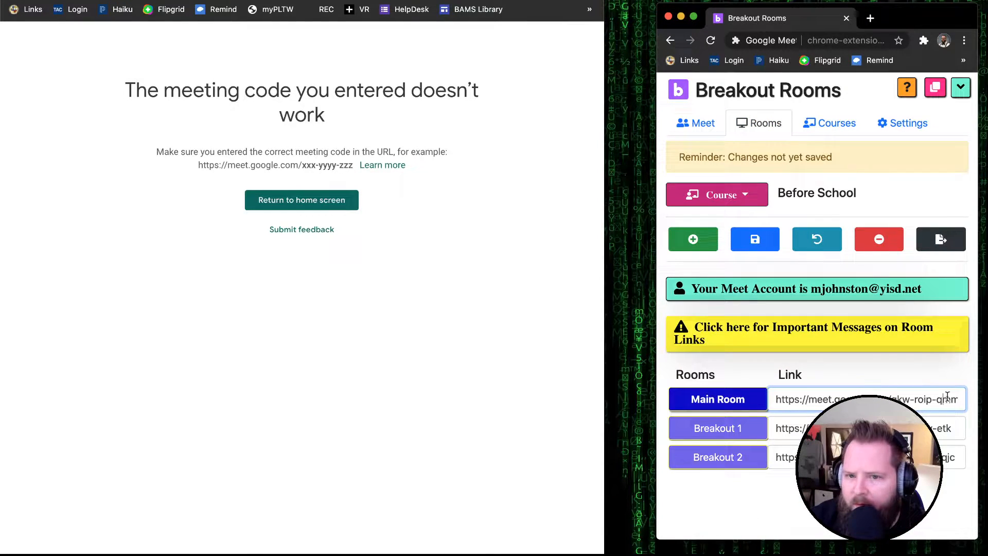
left_click_drag(959, 398, 977, 400)
left_click(956, 397)
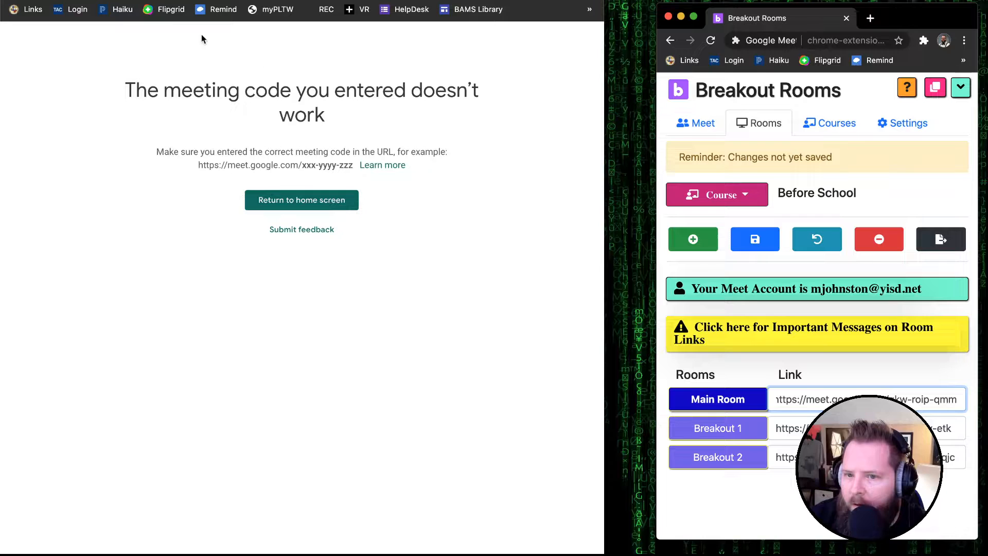
Start a Google Meet through meet.google.com/lookup/ using the teacher's surname plus "breakouttest" as nickname, and dismiss its joining details
left_click(177, 0)
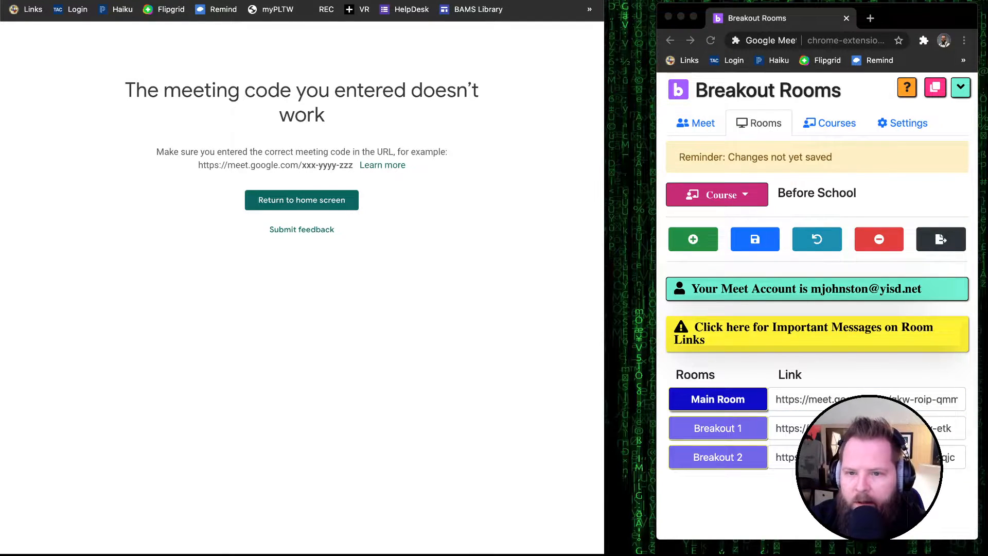
key("BackSpace")
key("BackSpace")
key("BackSpace")
key("BackSpace")
key("BackSpace")
key("BackSpace")
key("BackSpace")
key("BackSpace")
key("BackSpace")
key("BackSpace")
key("BackSpace")
key("BackSpace")
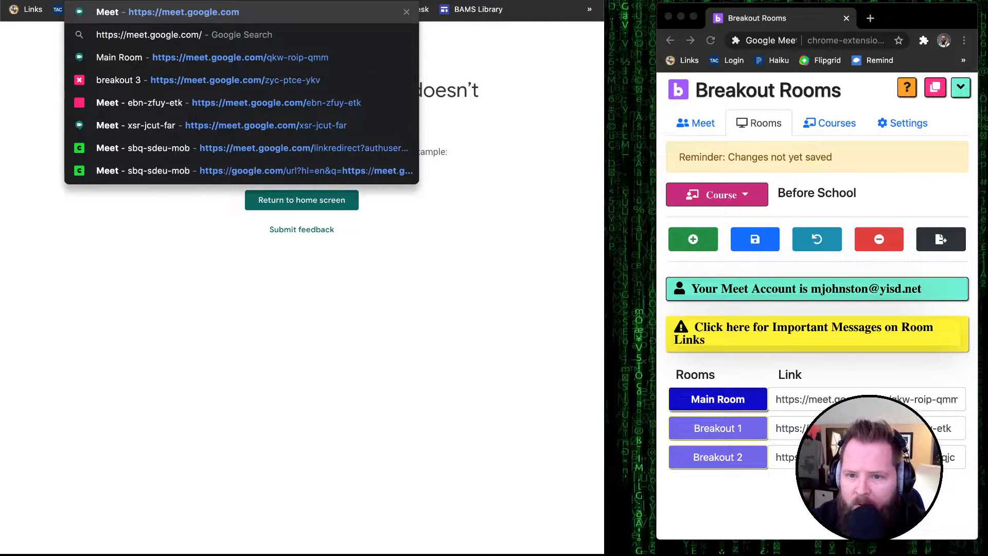
type("l")
type("up/")
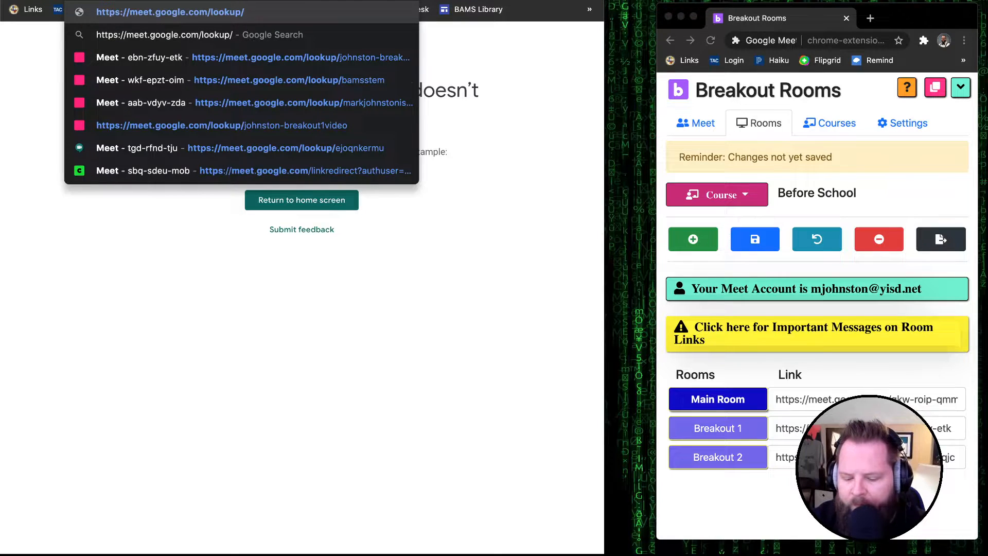
type("bre")
key("BackSpace")
key("BackSpace")
key("BackSpace")
type("johnstonbreakouttest")
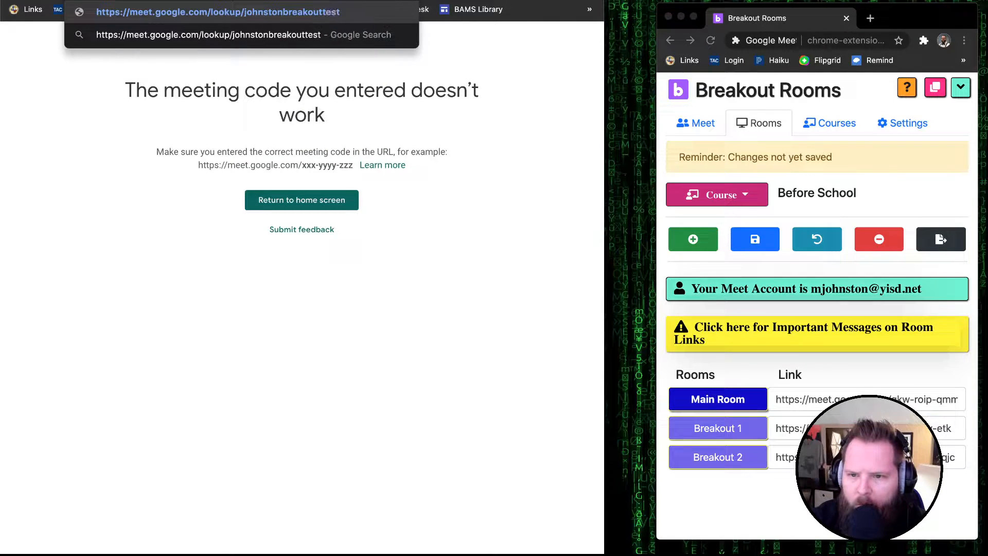
key("Return")
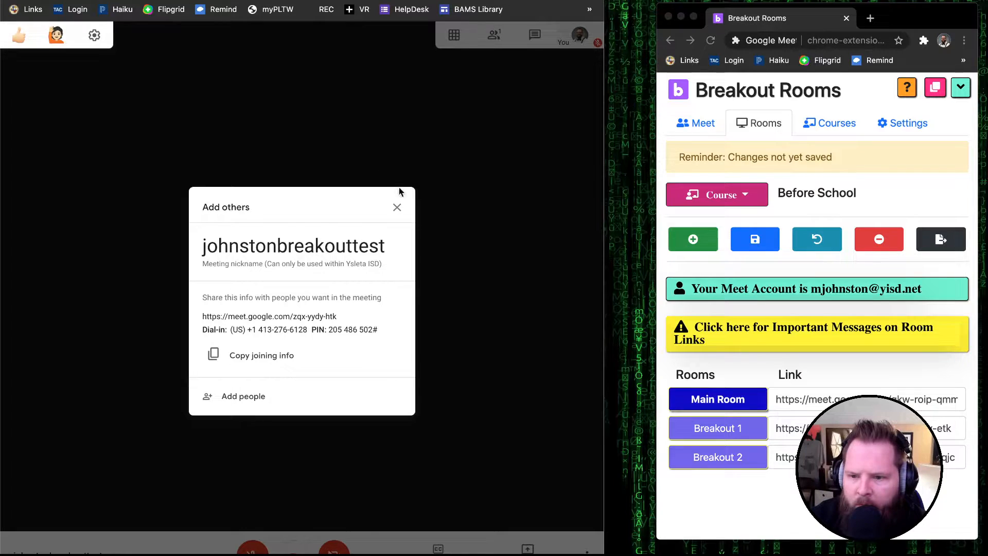
left_click(397, 207)
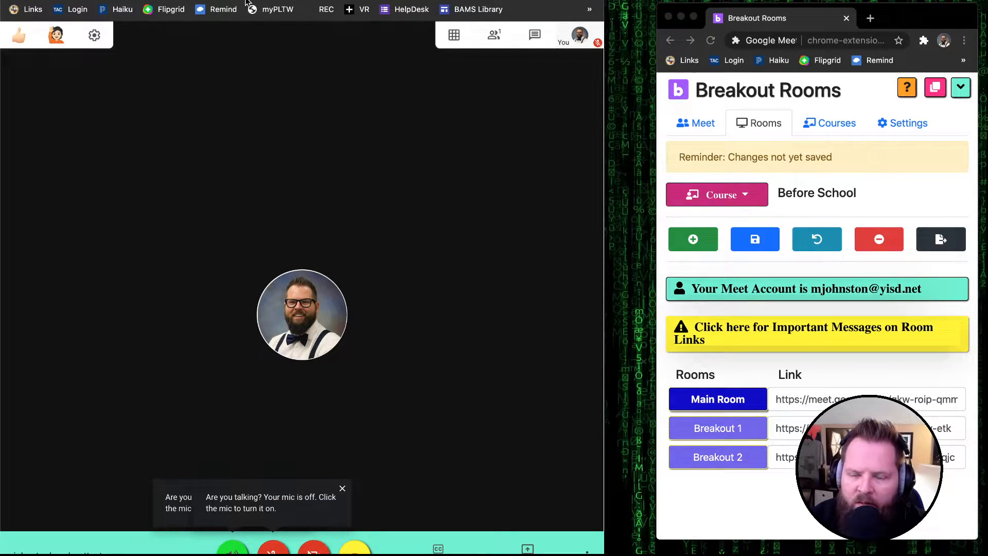
type("https://meet.google.com/zqx-yydy-htk")
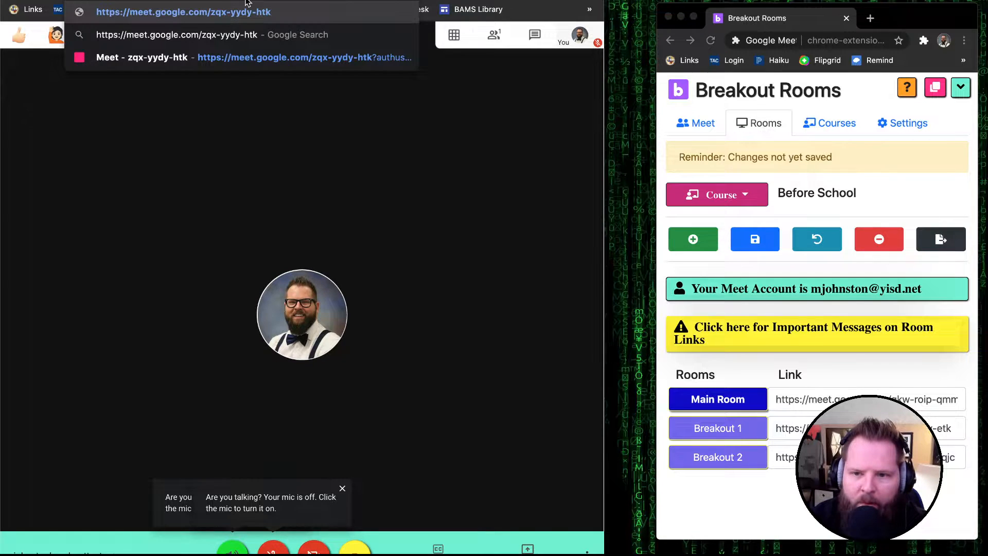
key("Return")
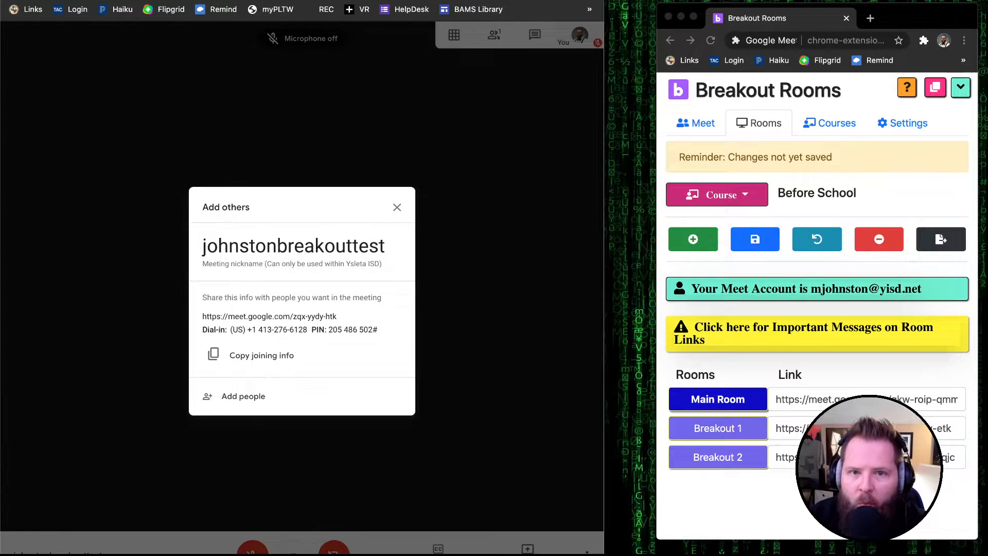
left_click(397, 207)
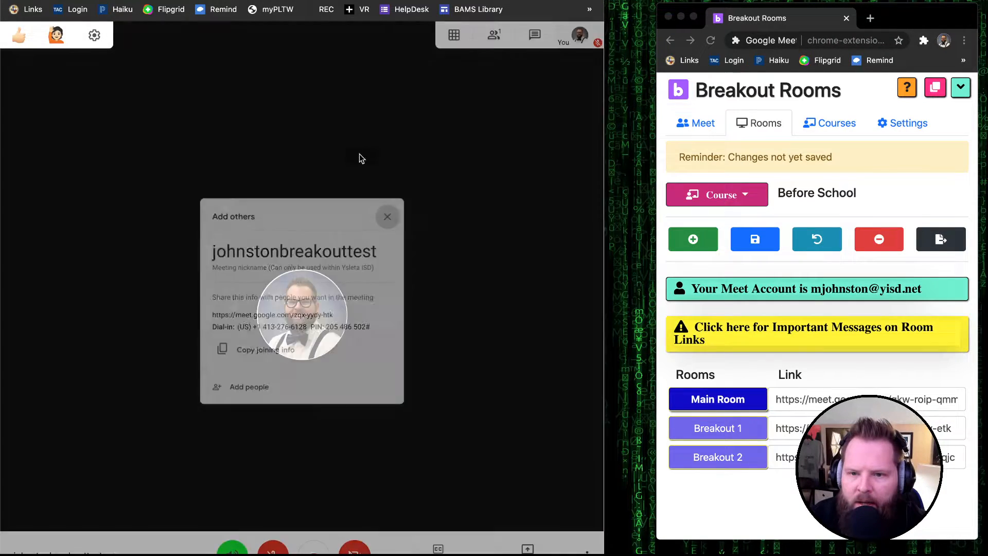
Open another Google Meet through meet.google.com/lookup/ using the teacher's surname plus "breakouttest1" as nickname
key("super+t")
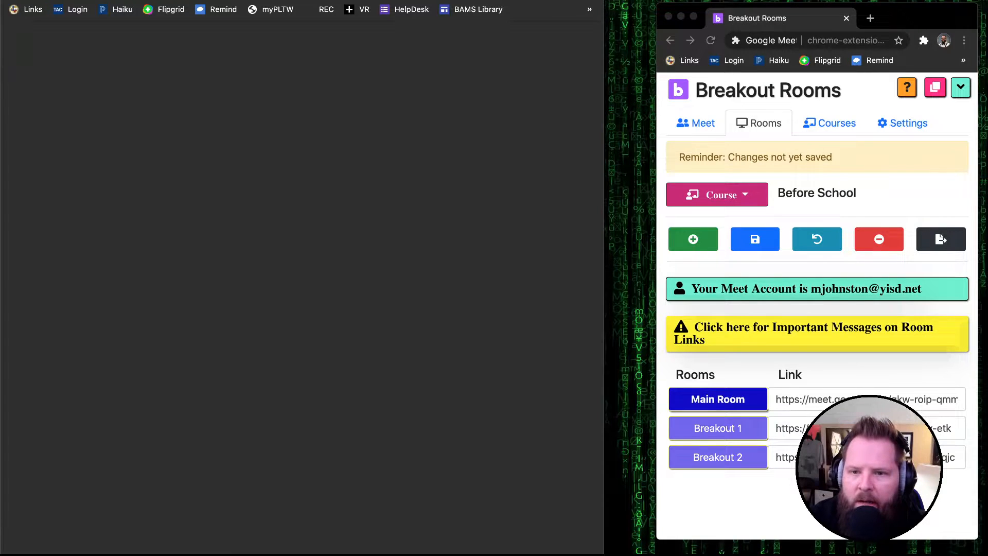
type("meet")
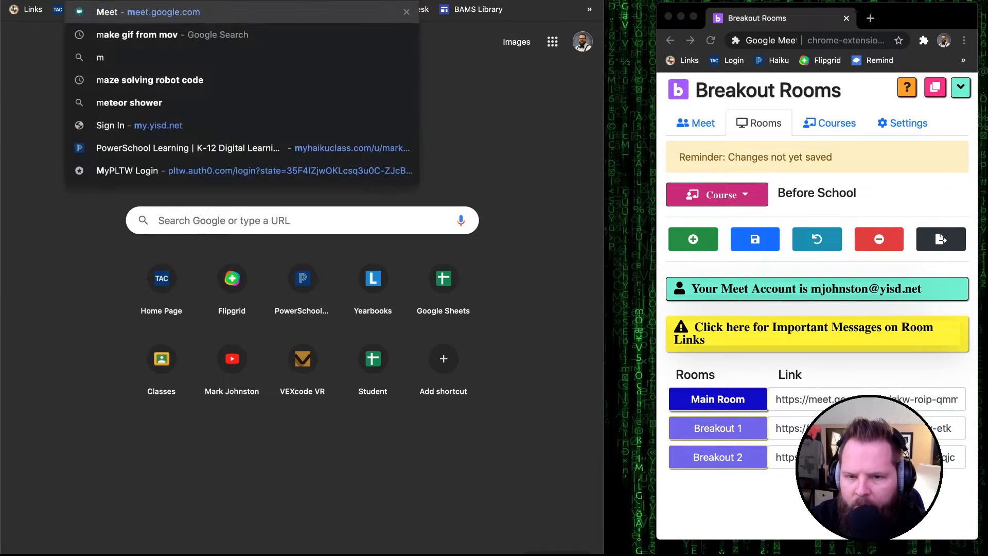
type(".google.com")
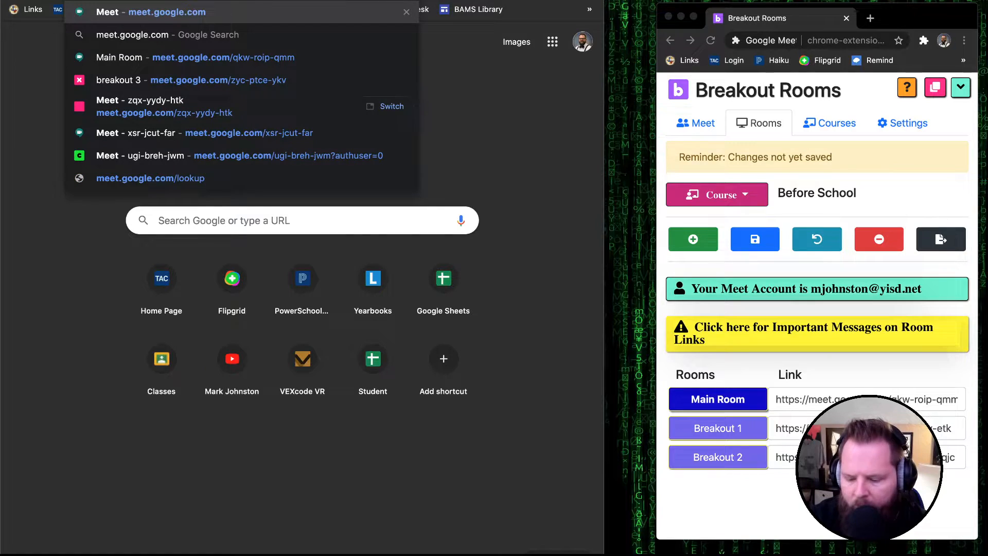
type("/looku")
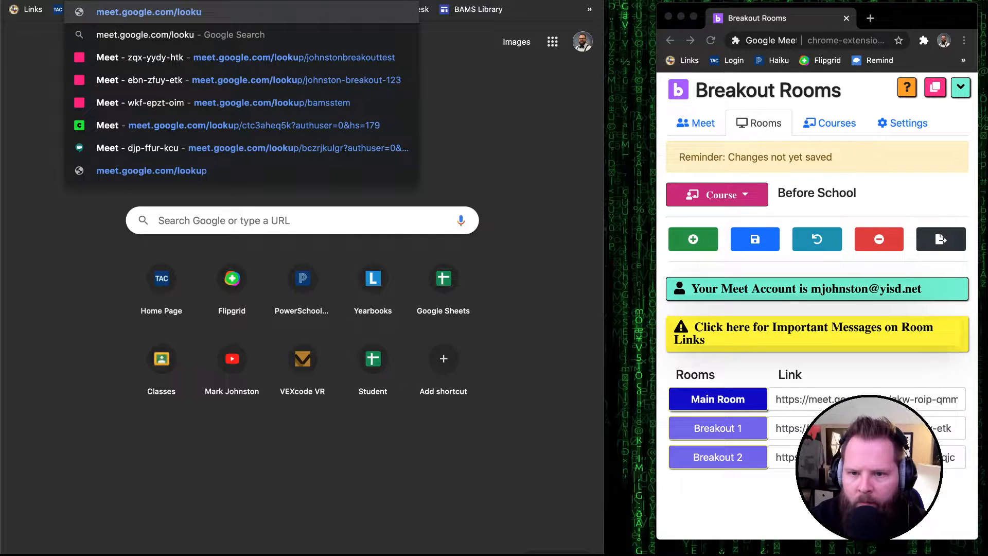
type("p/joh")
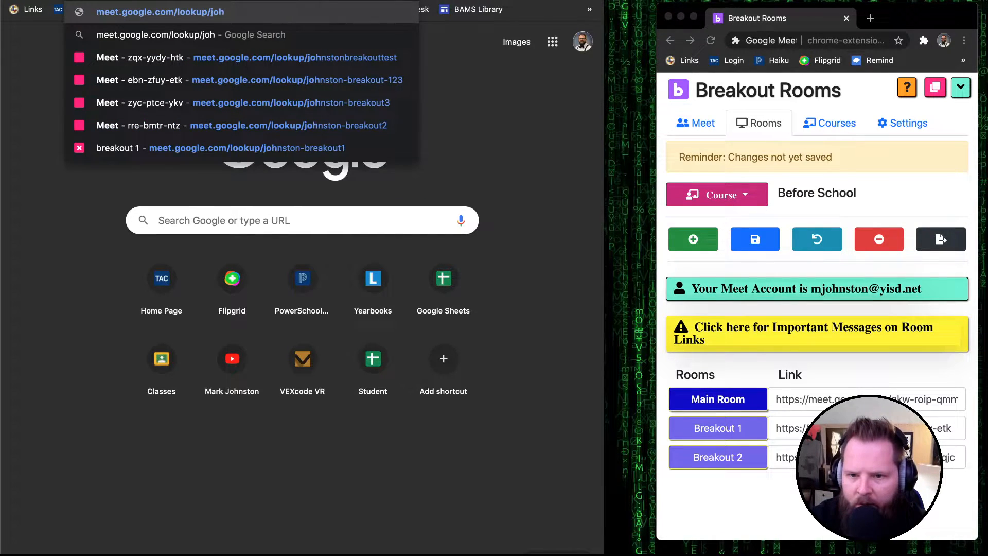
type("nston")
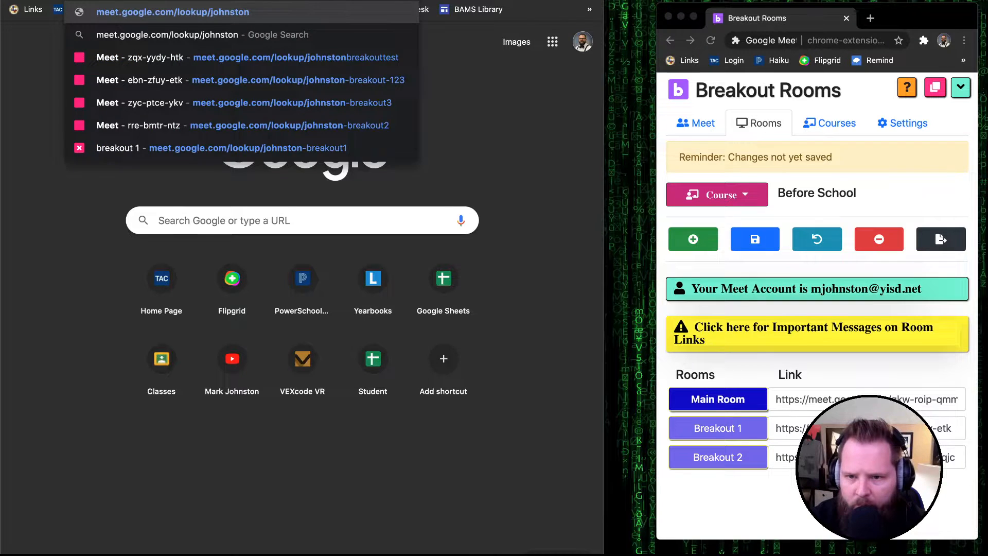
type("breakouttest1")
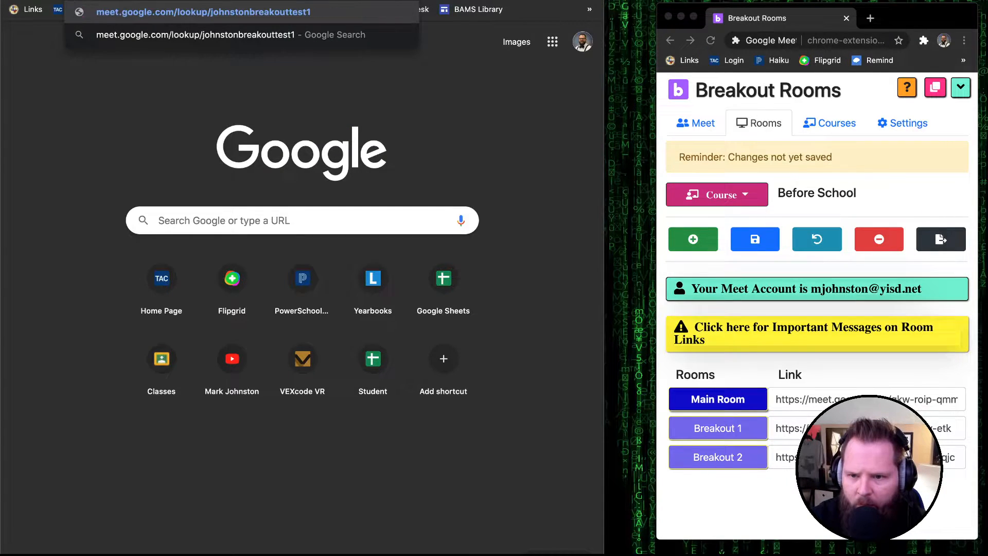
key("Return")
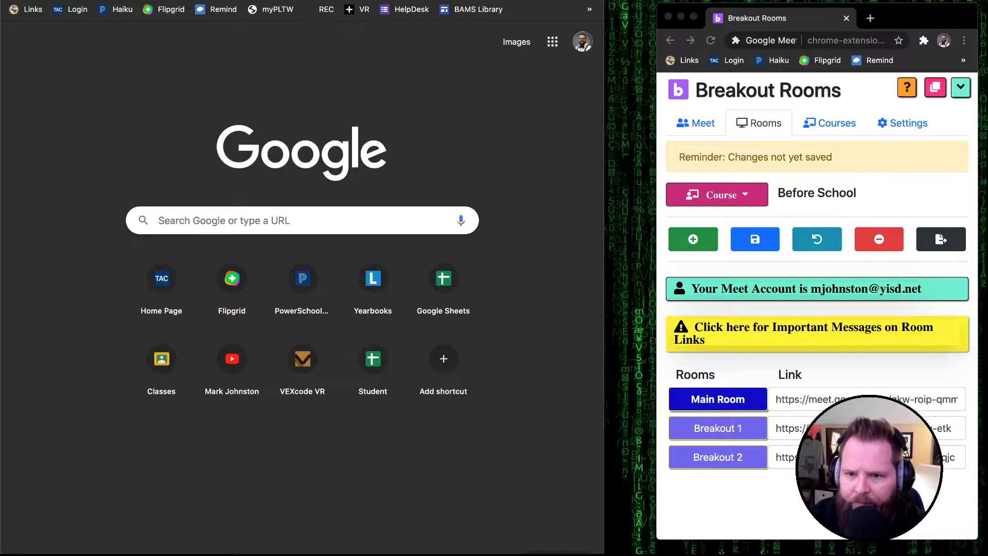
Open a third Google Meet at meet.google.com/lookup/breakouttest2
key("ctrl+t")
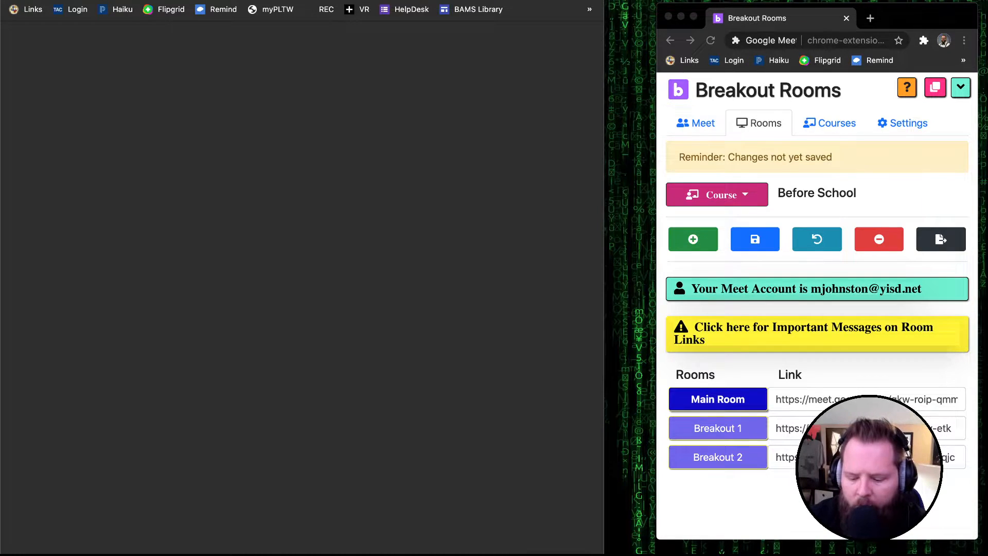
type("meet.")
key("Right")
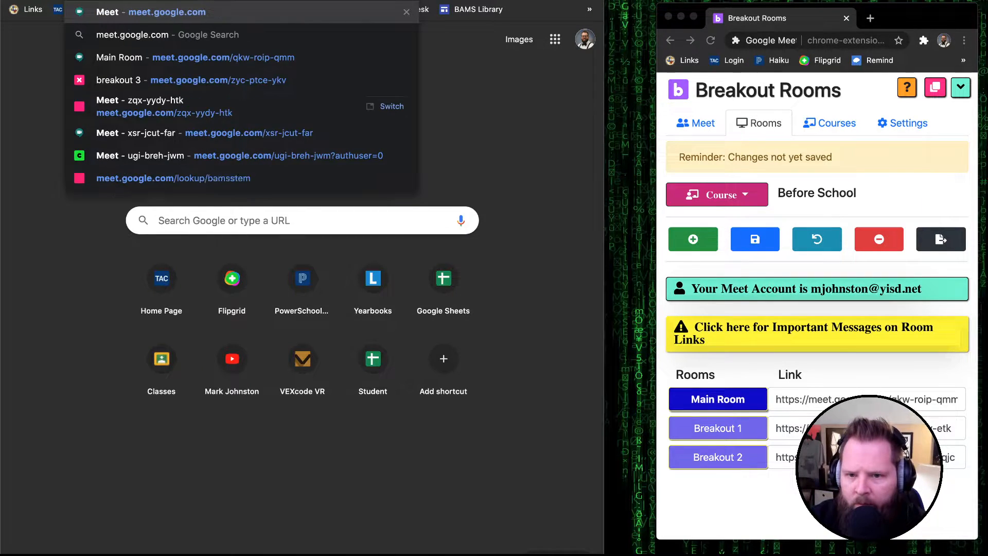
type("/loo")
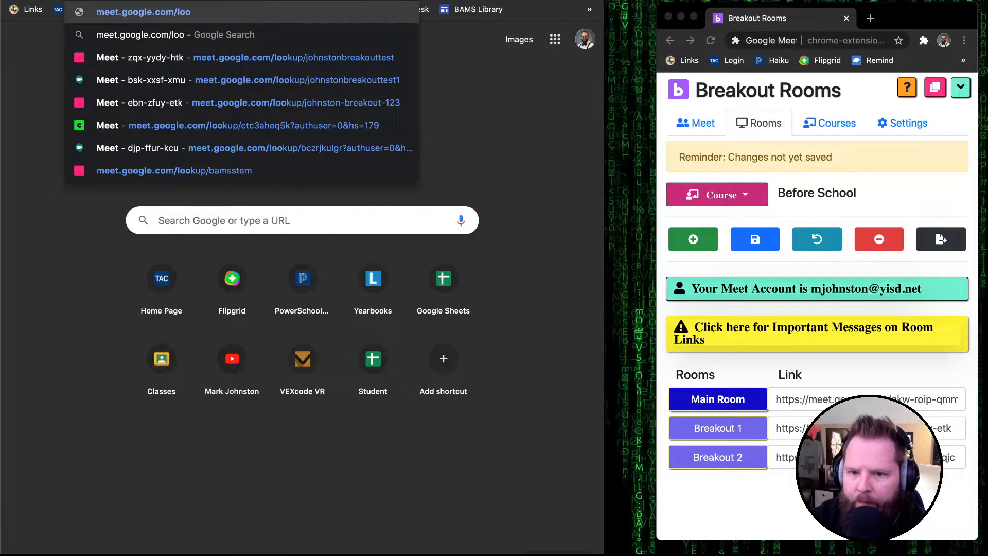
type("kup/breakouttest")
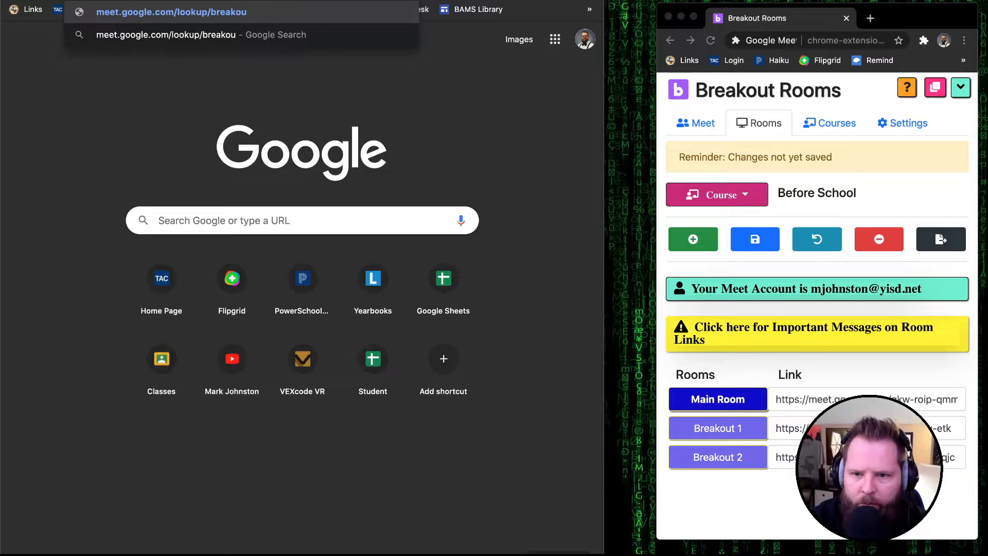
type("2")
key("Return")
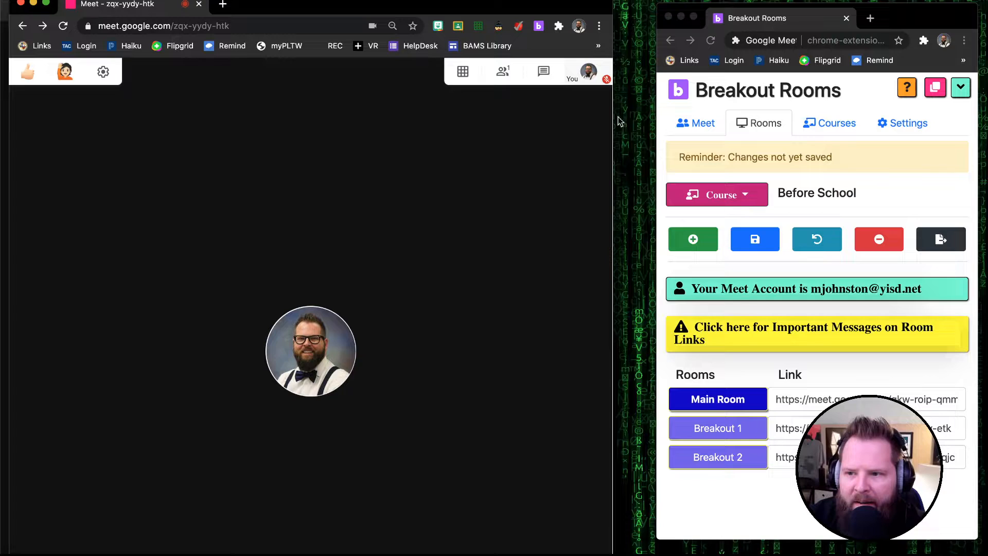
Shrink the three Meet windows so zqx-yydy-htk sits in the desktop's upper-left area, bsk-xxsf-xmu below it and yha-iita-bqg beside that
left_click_drag(613, 0, 369, 16)
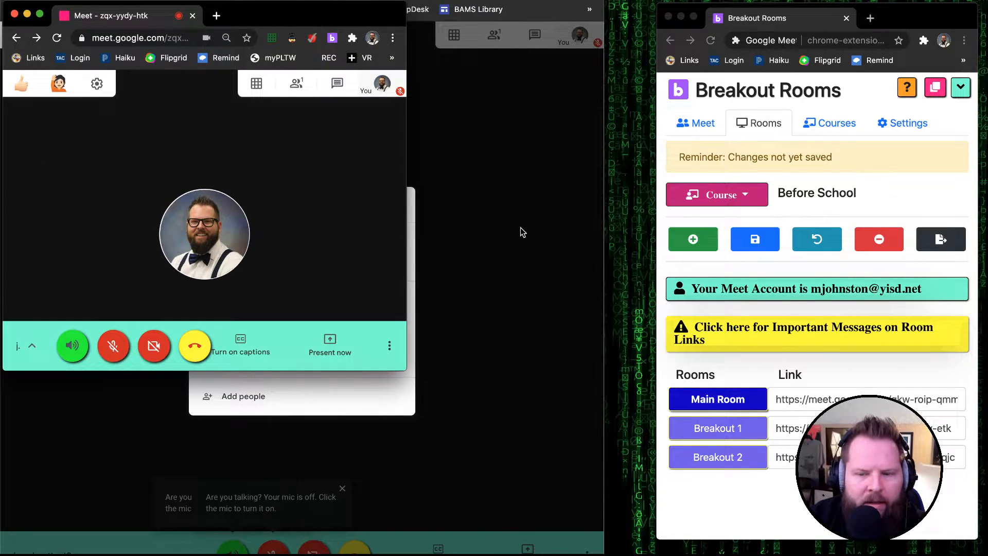
left_click_drag(405, 370, 337, 298)
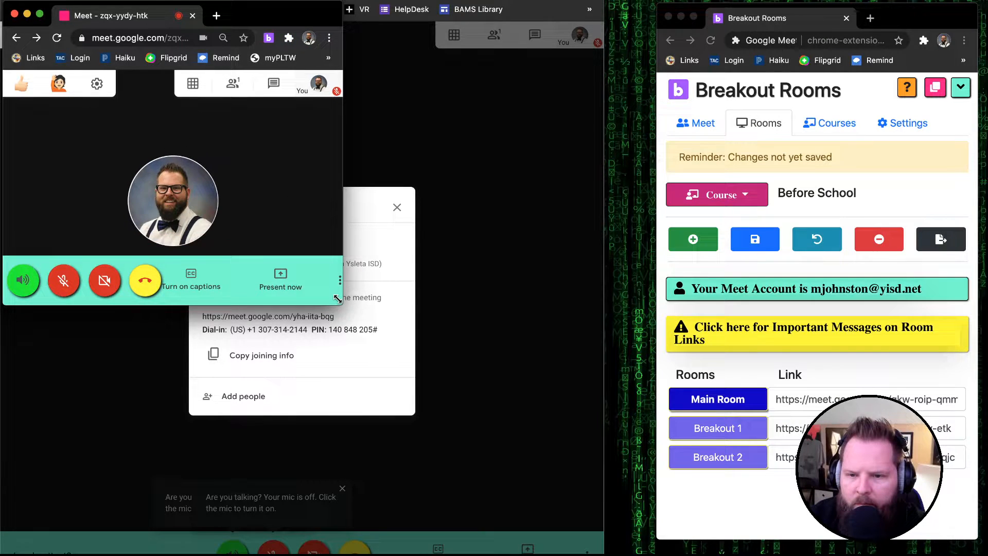
left_click(326, 1)
left_click_drag(322, 3, 565, 29)
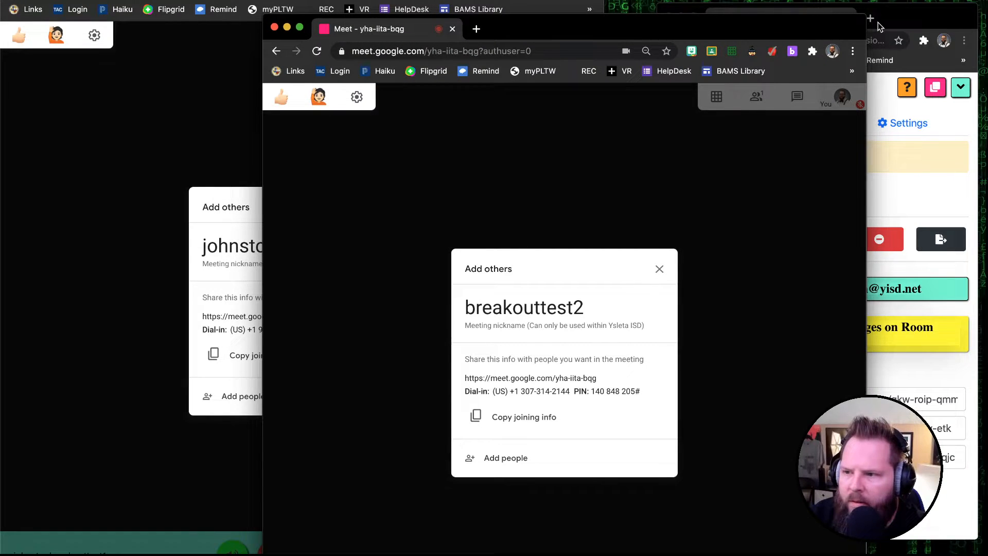
left_click_drag(866, 19, 622, 258)
left_click(496, 46)
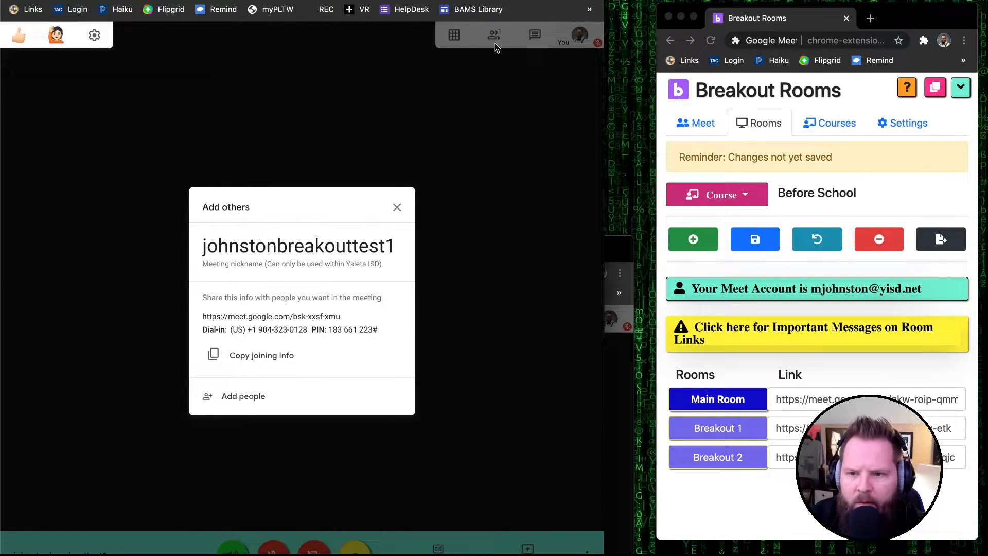
left_click_drag(603, 1, 337, 256)
left_click_drag(512, 251, 570, 155)
left_click_drag(688, 145, 685, 186)
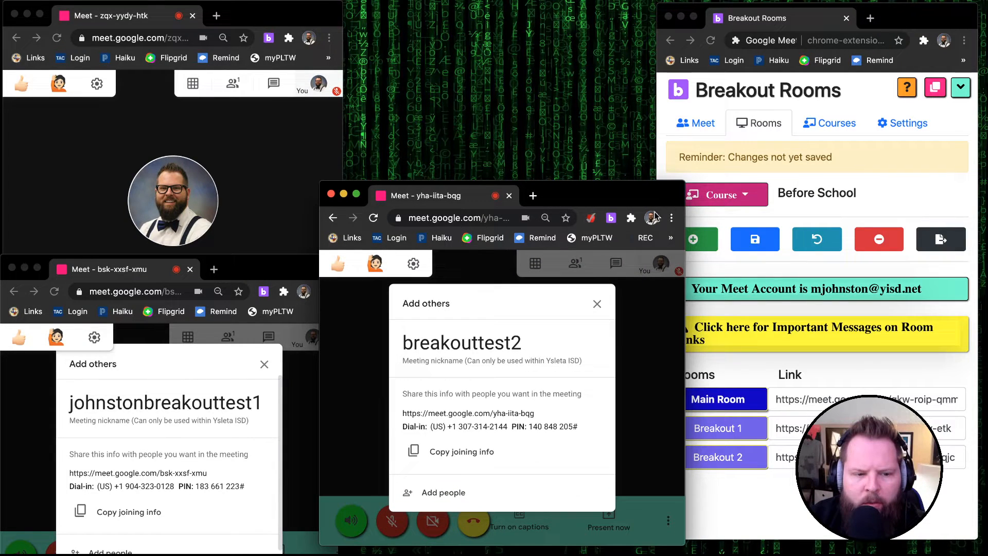
Dismiss the yha-iita-bqg meeting's joining details and line up the two breakout Meet windows side by side without overlap
left_click(596, 304)
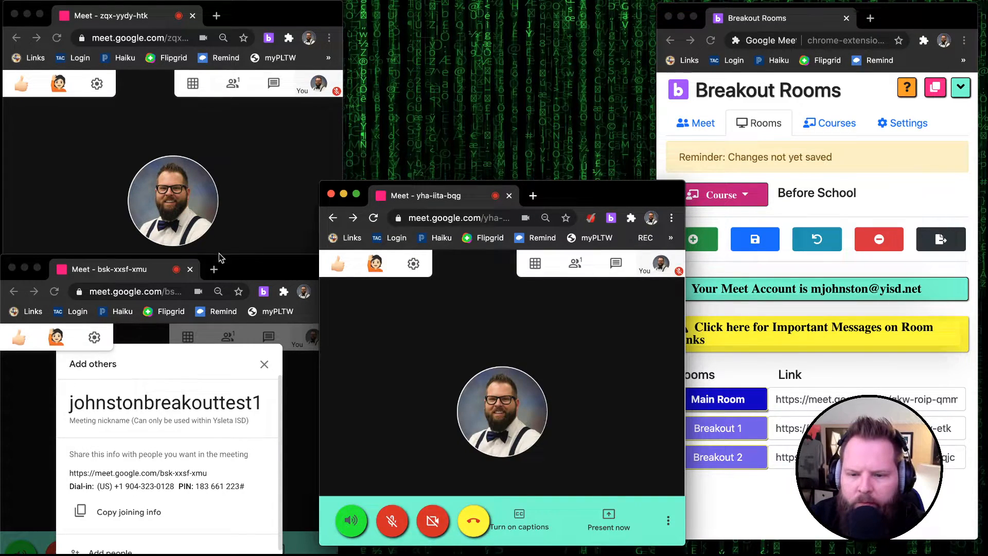
left_click_drag(259, 265, 262, 189)
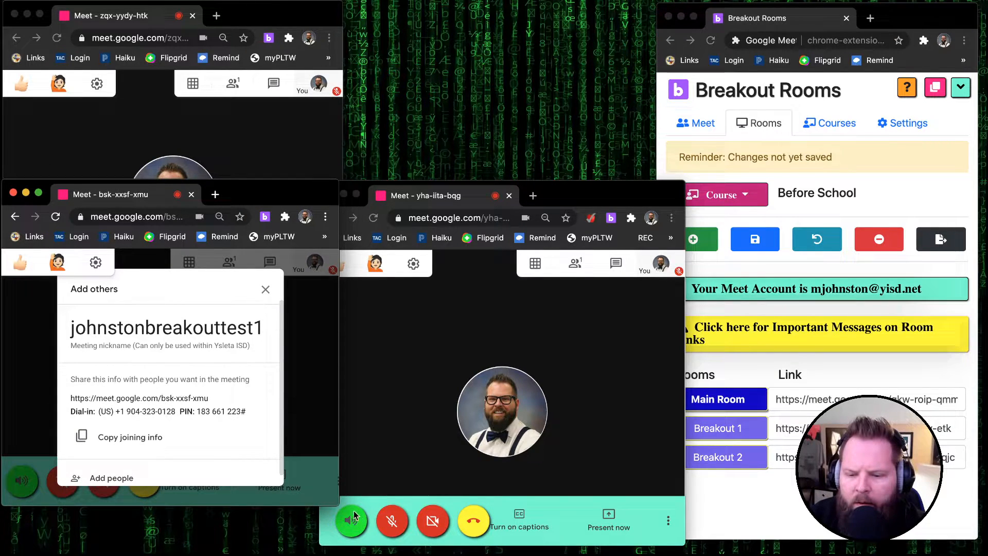
left_click_drag(340, 506, 356, 544)
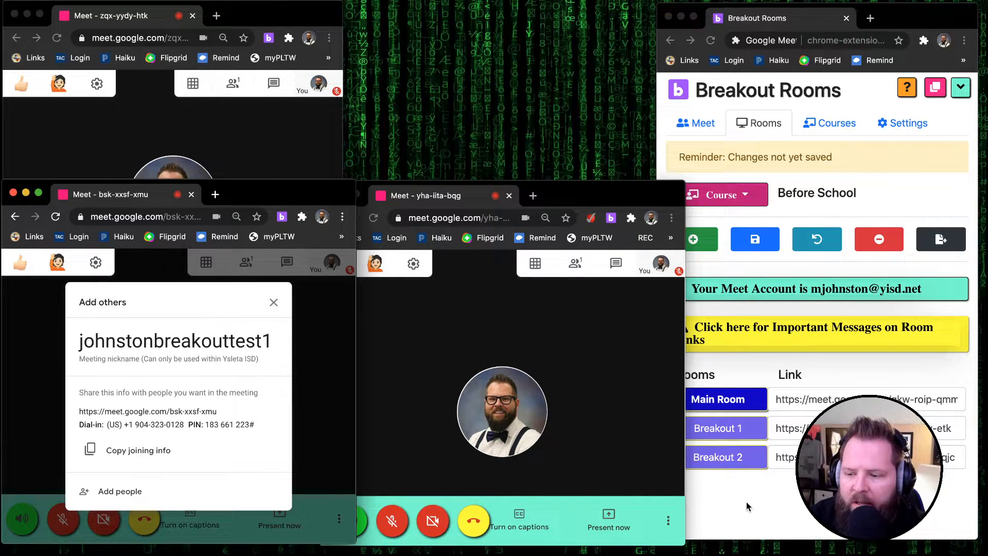
left_click(686, 467)
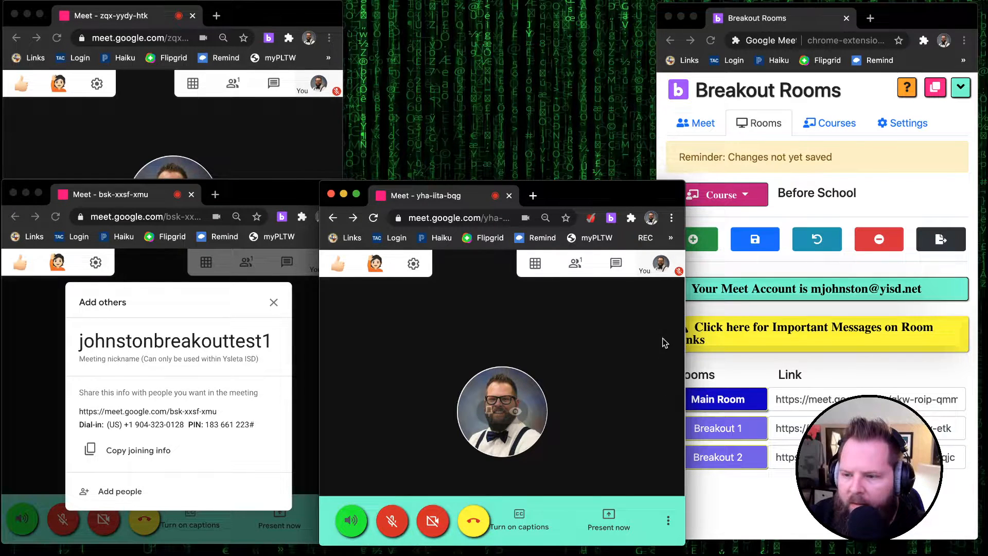
left_click_drag(593, 201, 632, 199)
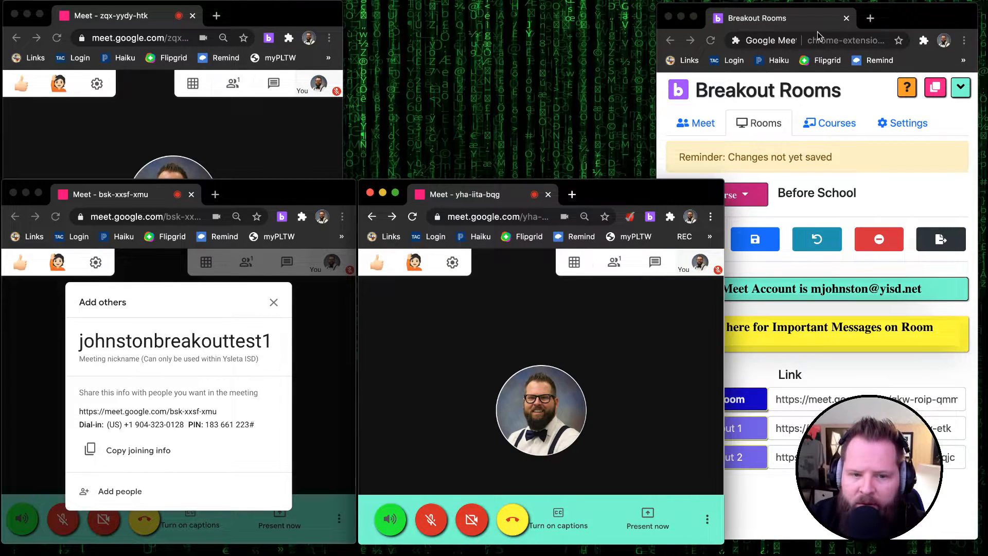
left_click_drag(869, 21, 898, 28)
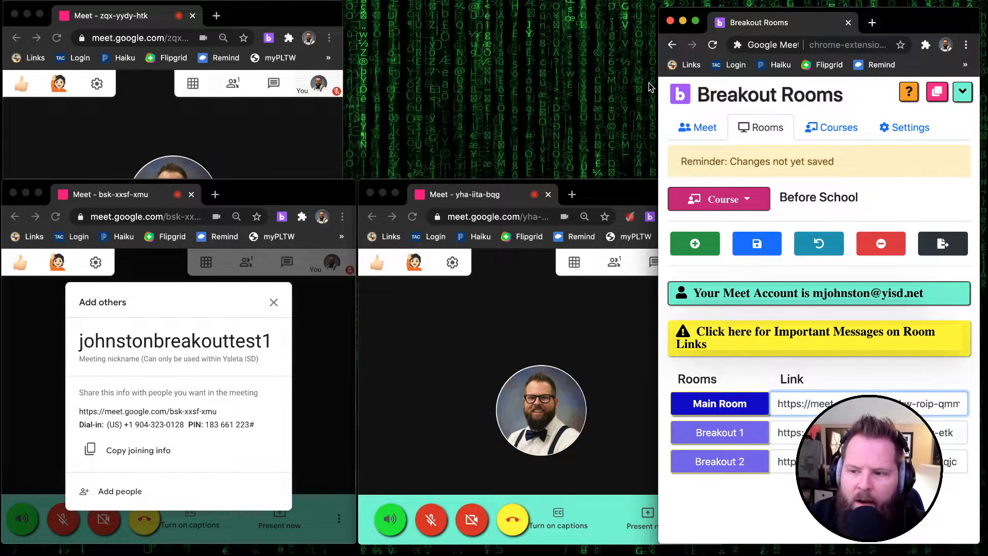
left_click_drag(659, 85, 676, 89)
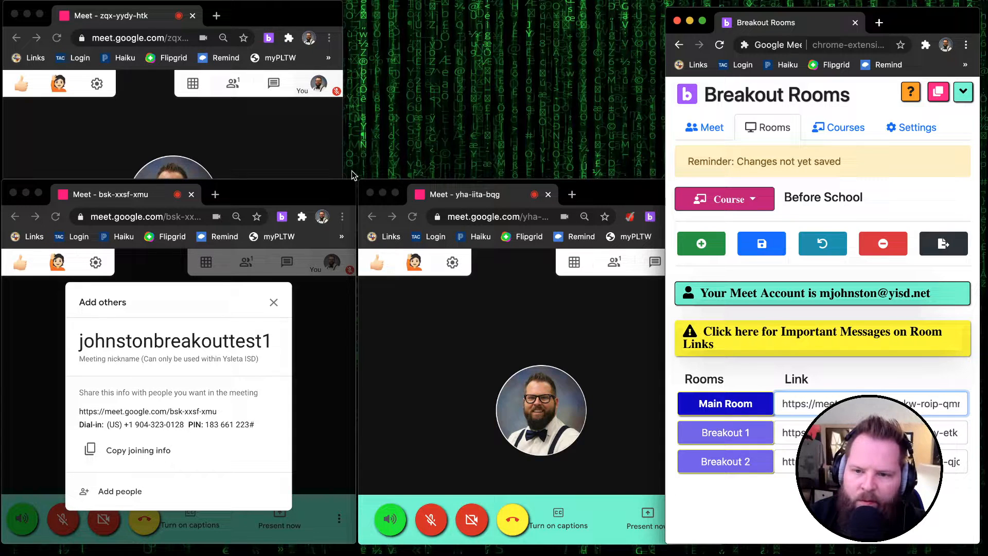
mouse_move(287, 17)
left_mouse_down()
mouse_move(300, 0)
mouse_move(287, 19)
left_mouse_up()
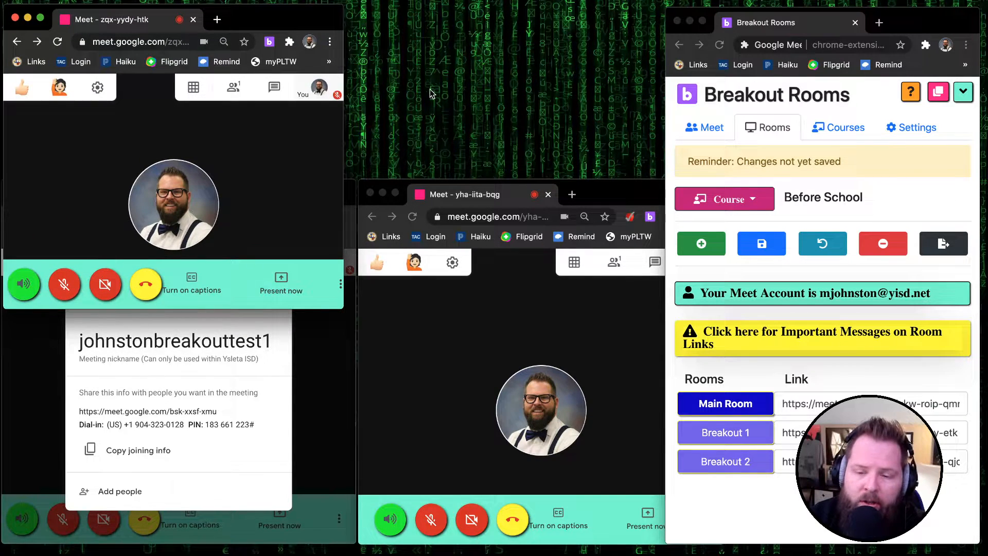
Reduce the height of both breakout Meet windows to match and dismiss the bsk-xxsf-xmu meeting's joining details
left_click(348, 427)
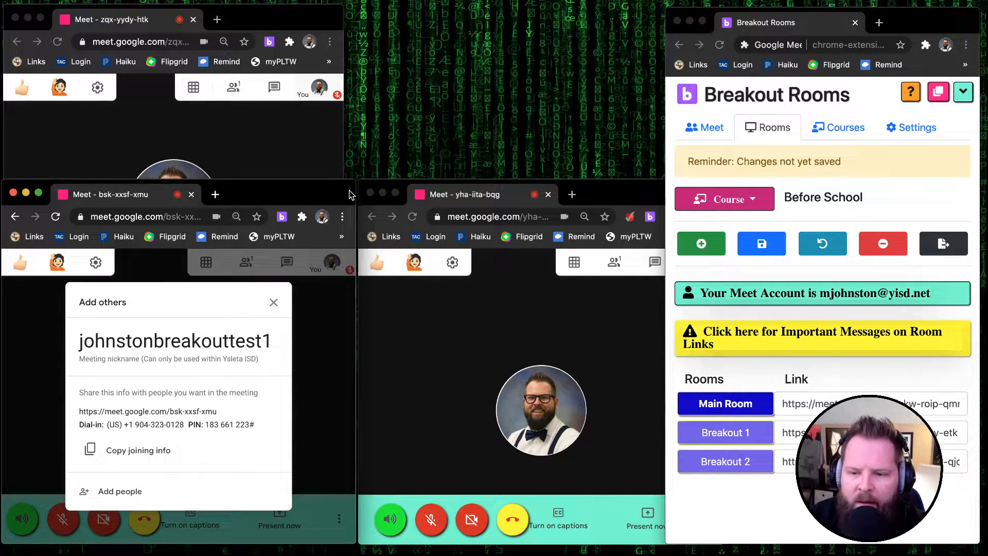
left_click_drag(348, 183, 351, 230)
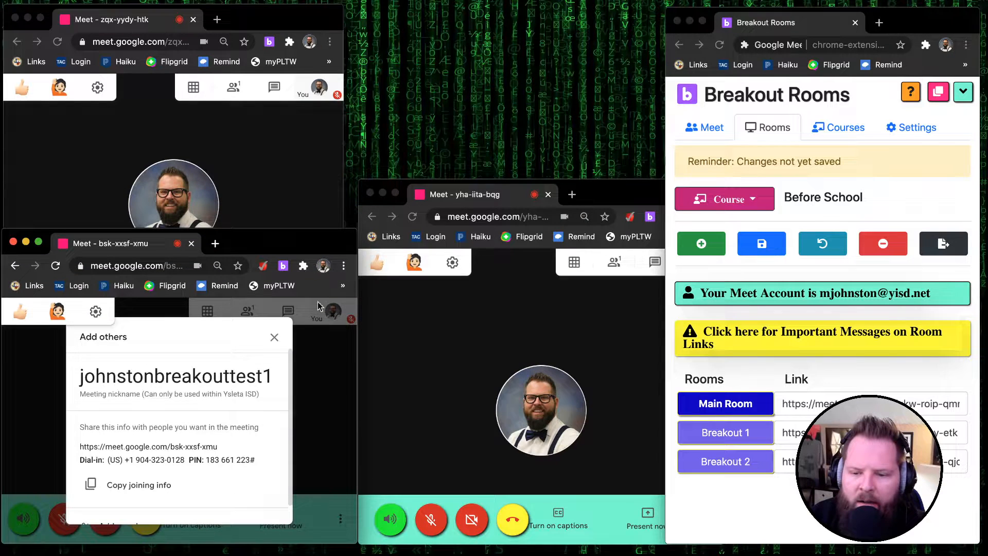
left_click(275, 338)
left_click_drag(664, 204, 700, 240)
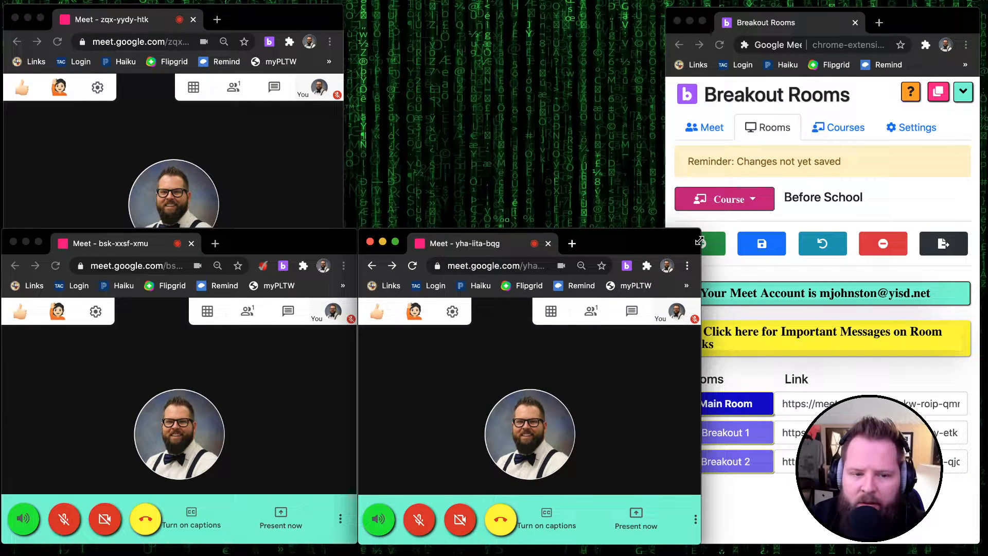
Spread the windows apart by nudging Breakout Rooms and the main Meet upward and both breakout Meets downward
mouse_move(945, 26)
left_mouse_down()
mouse_move(965, 19)
mouse_move(948, 20)
left_mouse_up()
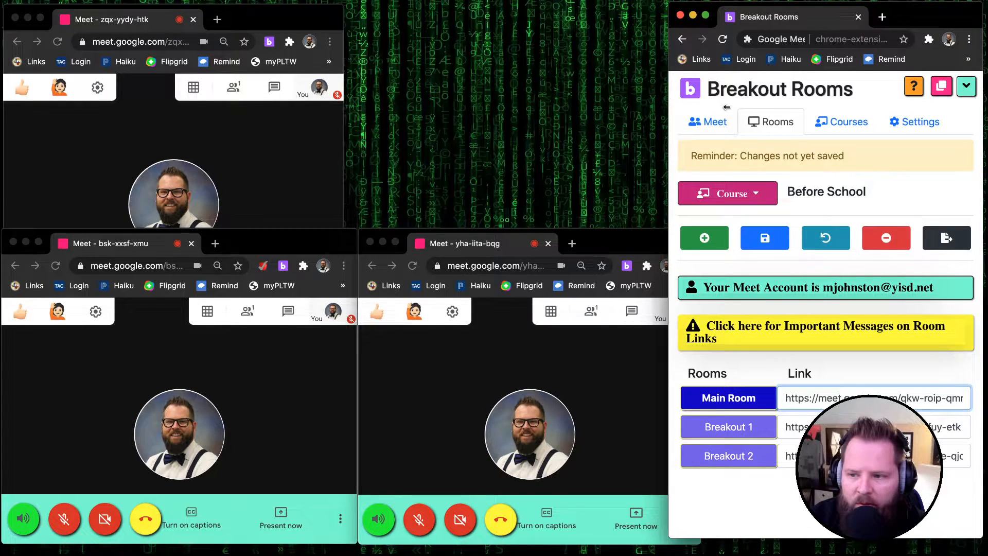
left_click(278, 213)
mouse_move(304, 22)
left_mouse_down()
mouse_move(309, 0)
mouse_move(308, 18)
left_mouse_up()
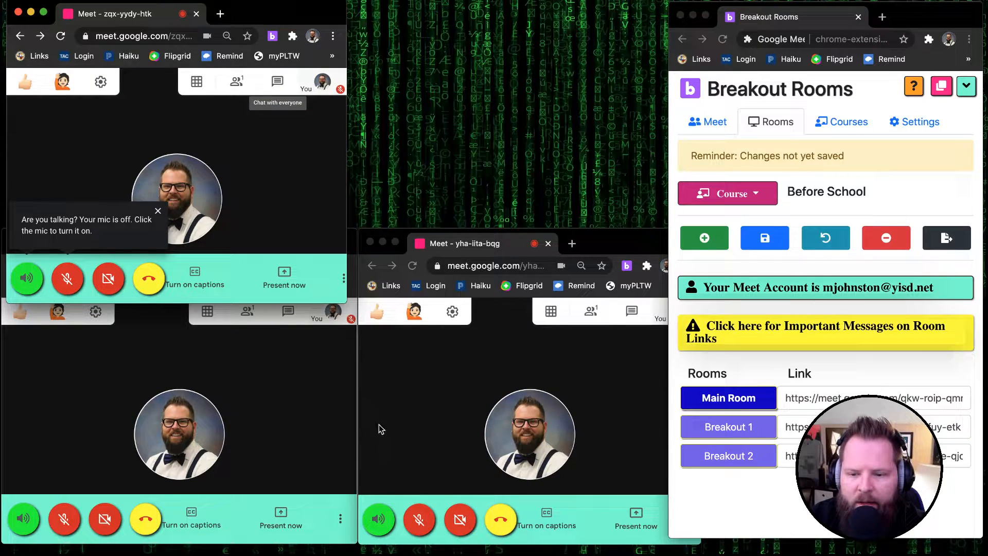
left_click(350, 440)
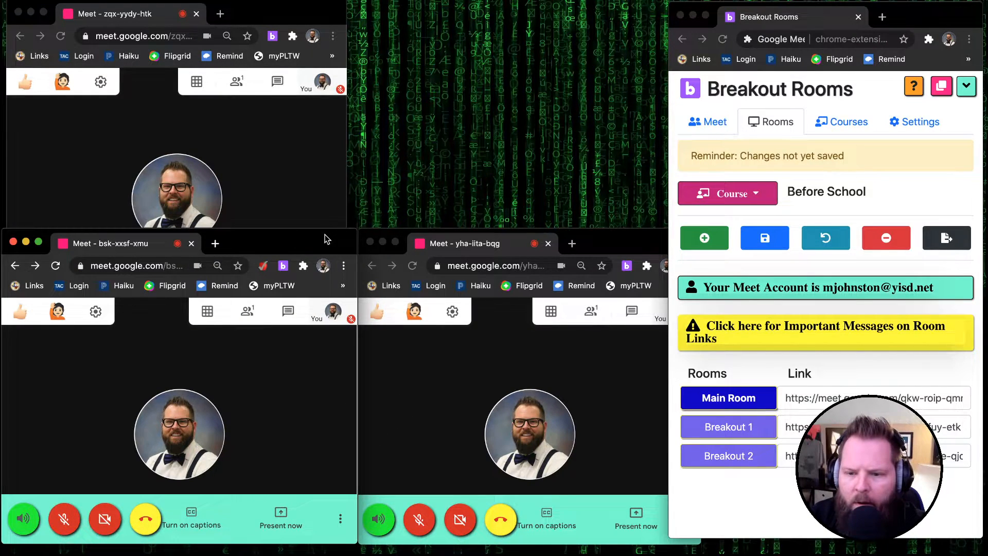
left_click_drag(324, 238, 326, 249)
left_click_drag(609, 248, 605, 254)
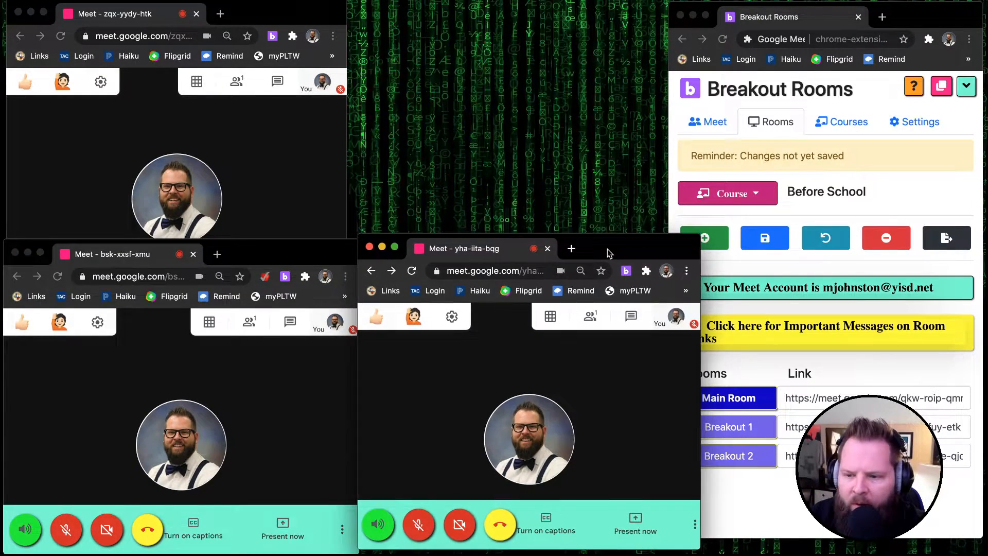
left_click(183, 42)
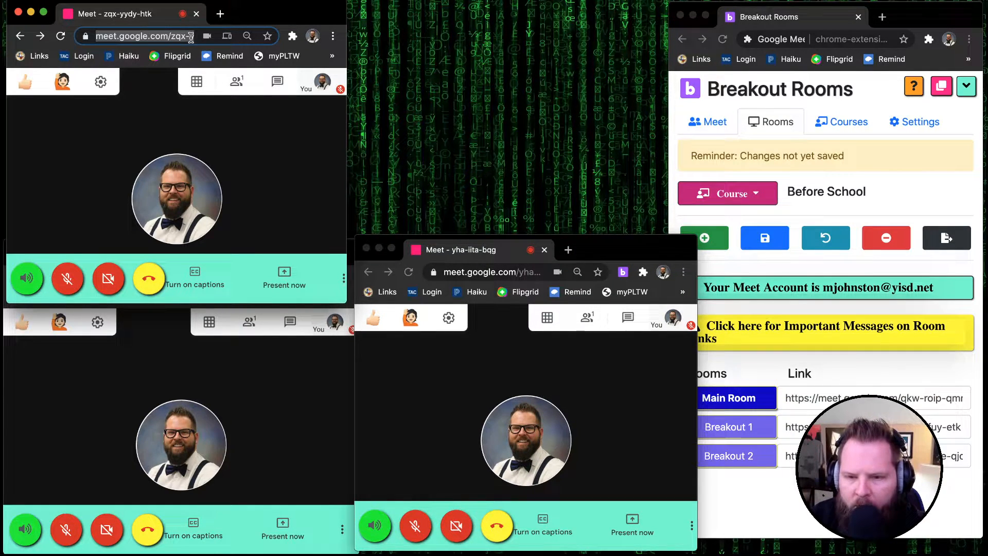
key("Right")
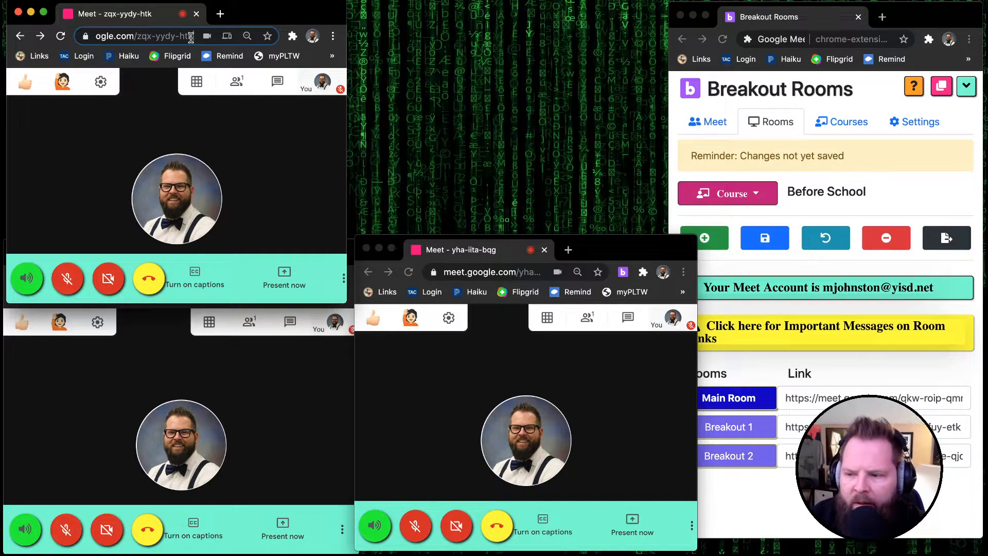
left_click(830, 400)
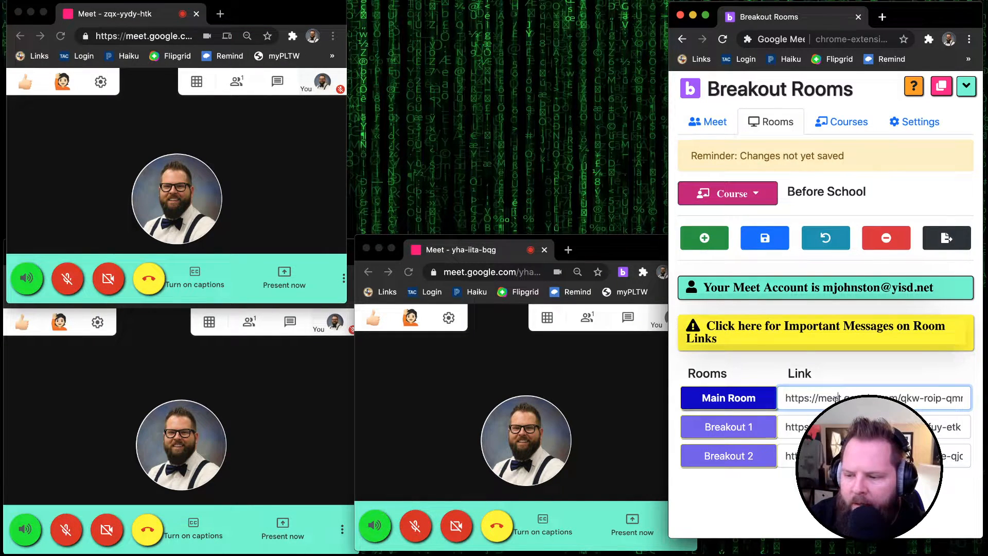
key("super+a")
type("https://meet.google.com/zqx-yydy-htk")
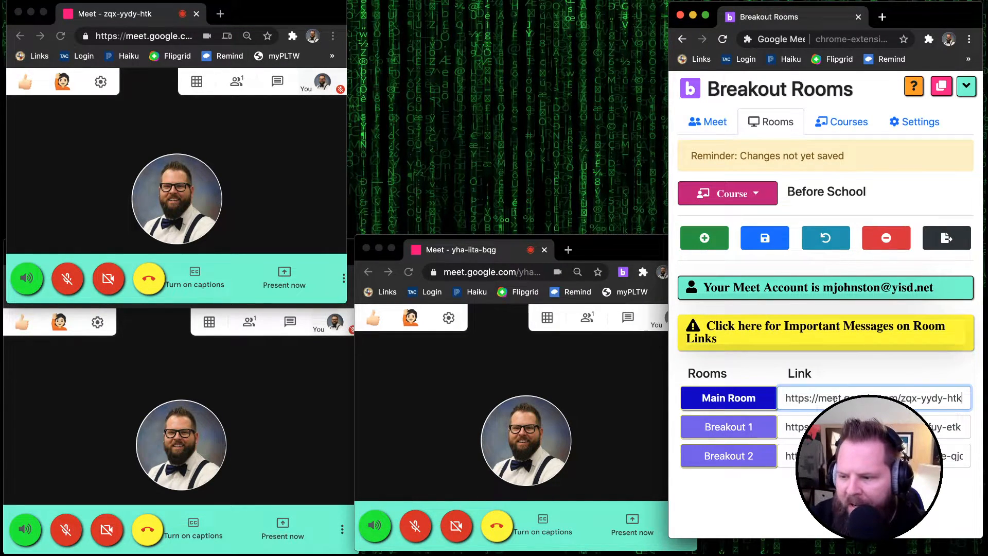
Strip the authuser parameter from the bsk-xxsf-xmu meeting's address, copy the shortened link and reload the meeting with it
left_click(316, 389)
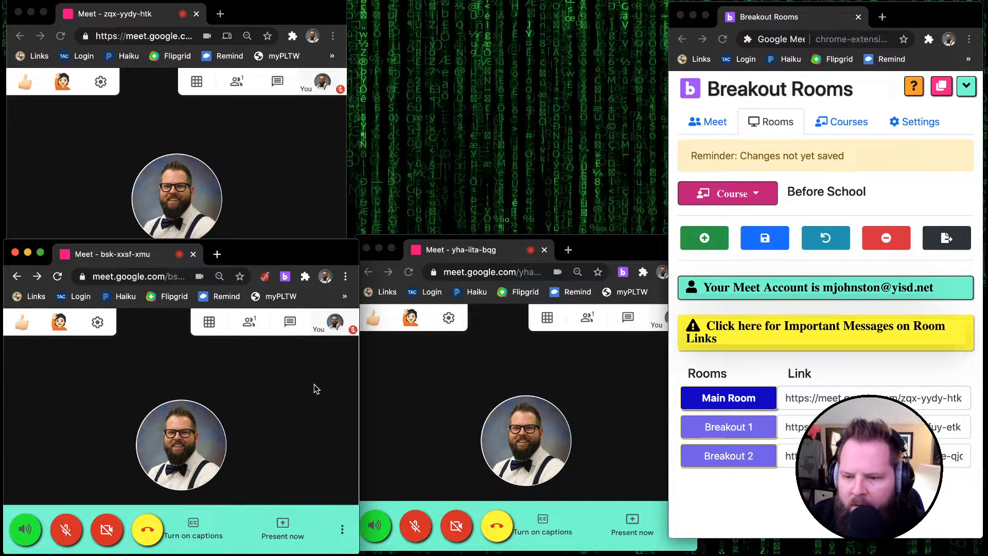
left_click(170, 278)
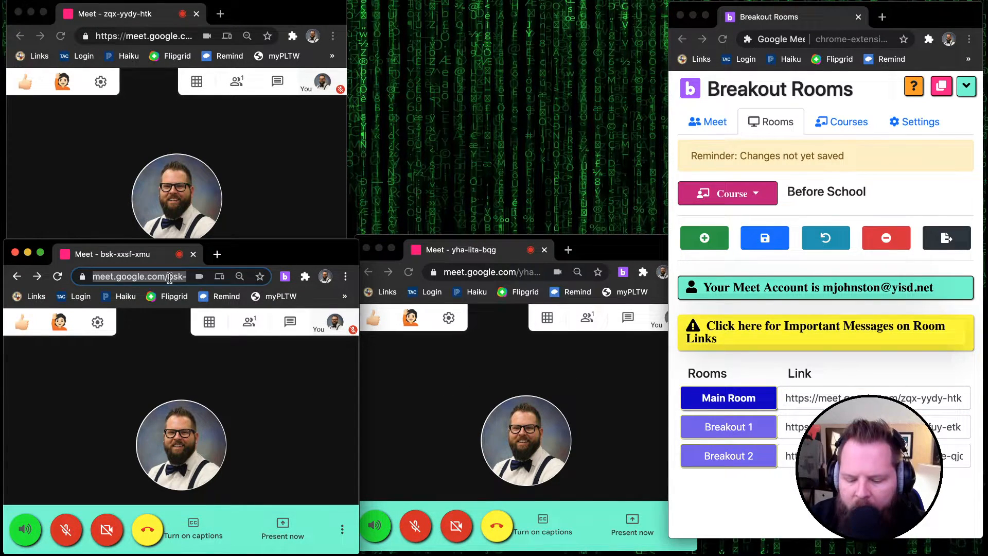
key("Right")
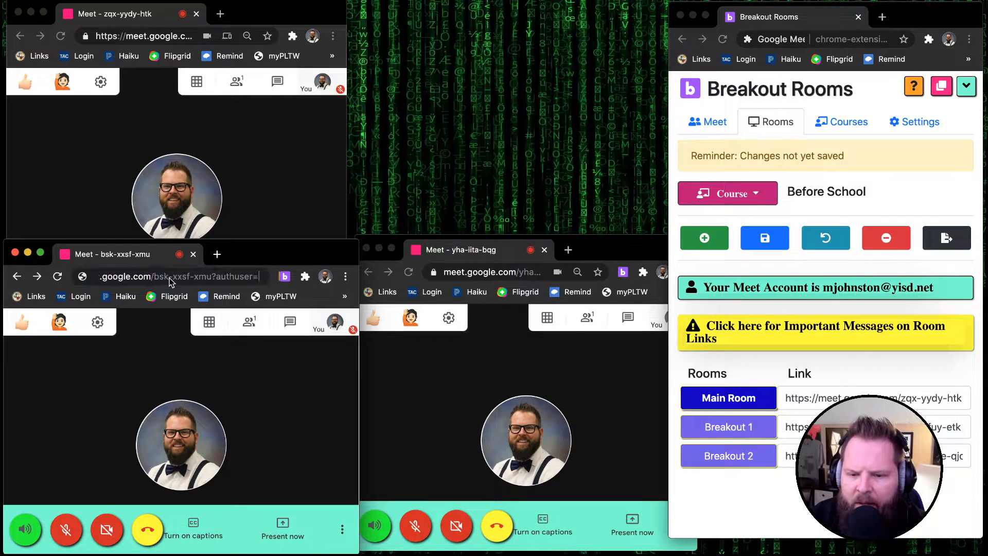
type("?auth")
key("BackSpace")
key("BackSpace")
key("BackSpace")
key("BackSpace")
key("BackSpace")
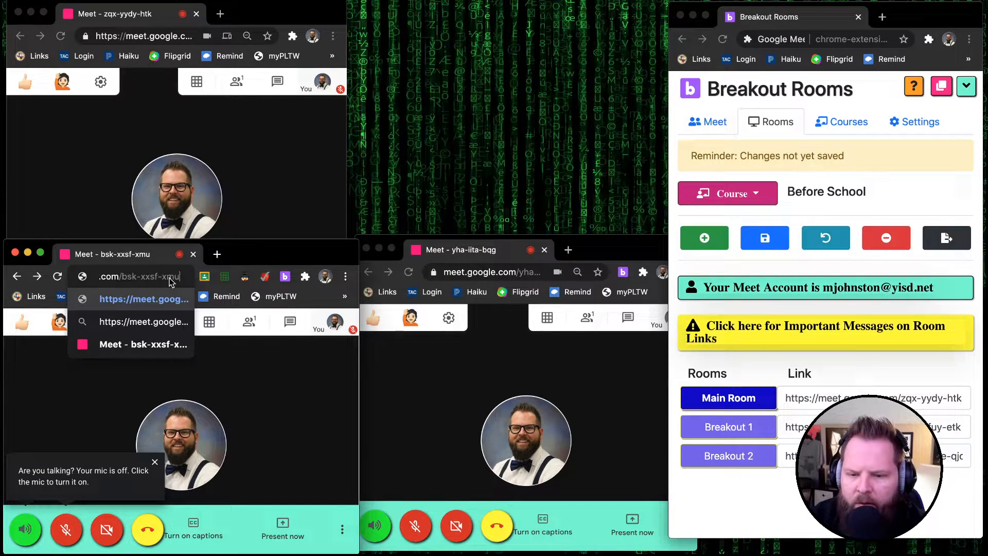
key("super+a")
key("super+c")
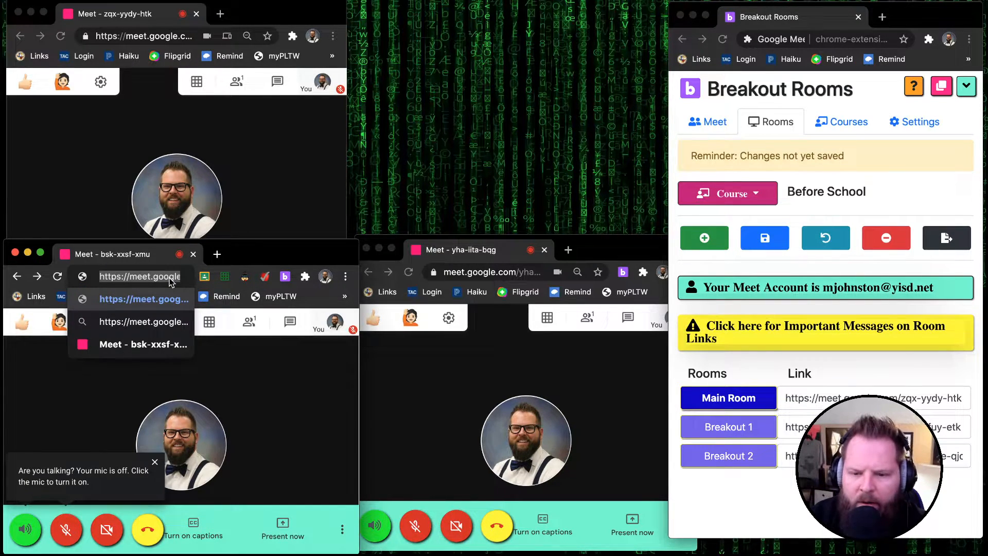
key("Return")
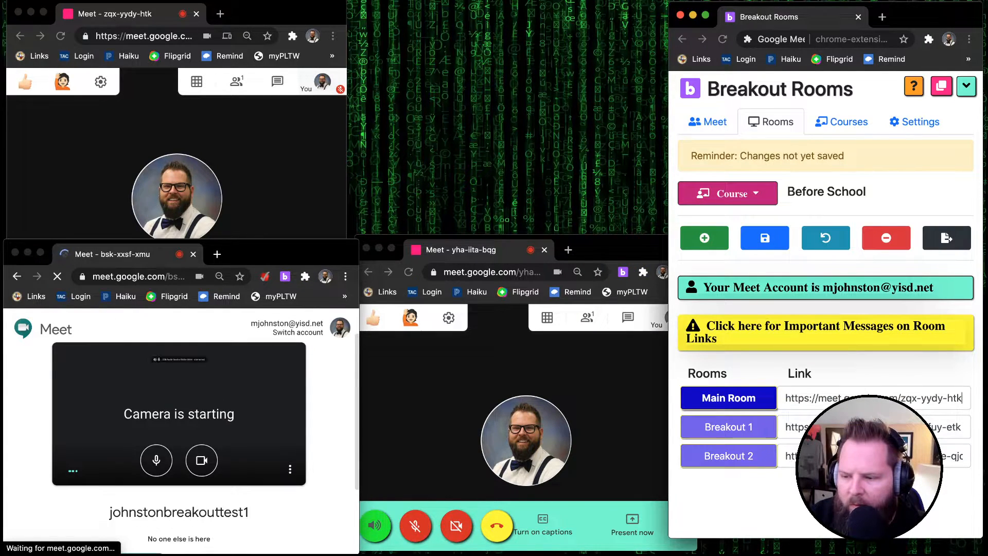
Replace the Breakout 1 room link with the copied bsk-xxsf-xmu meeting link
key("super+a")
key("BackSpace")
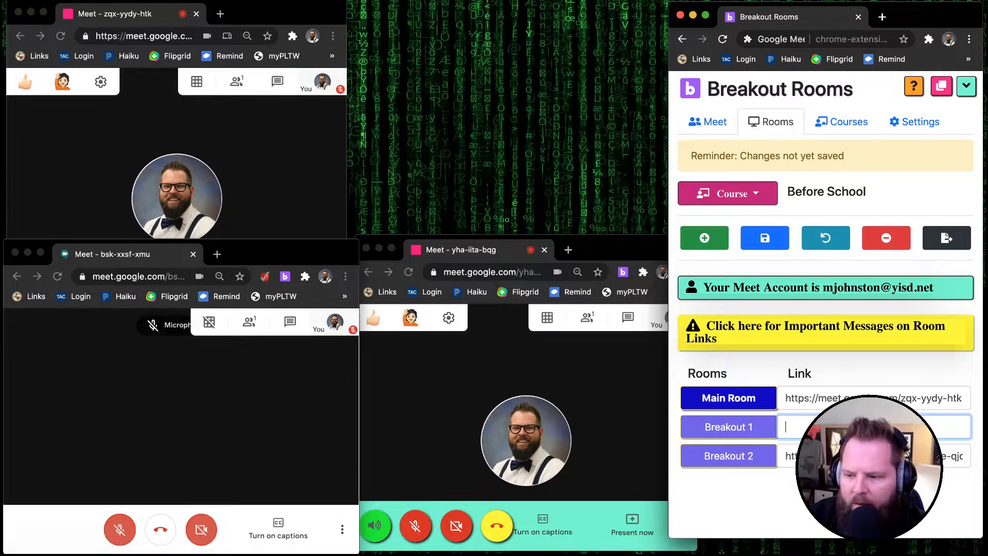
key("super+v")
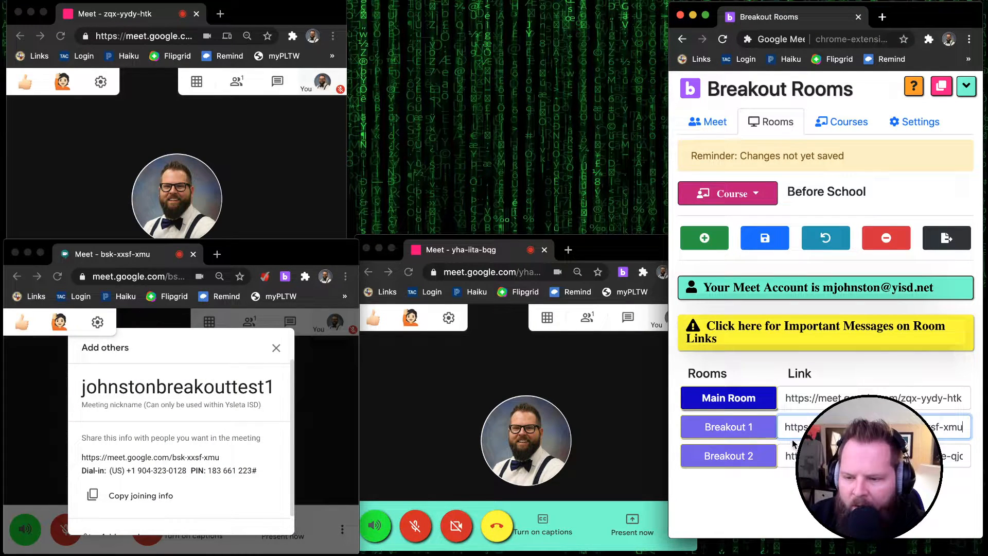
Strip the authuser parameter from the yha-iita-bqg meeting's address, copy the shortened link and reload the meeting with it
left_click(638, 410)
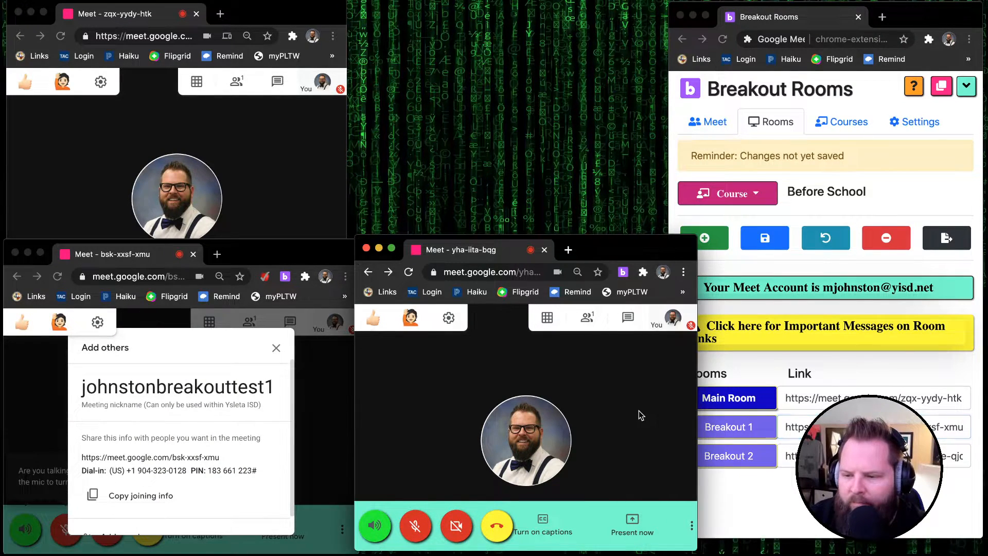
left_click(513, 278)
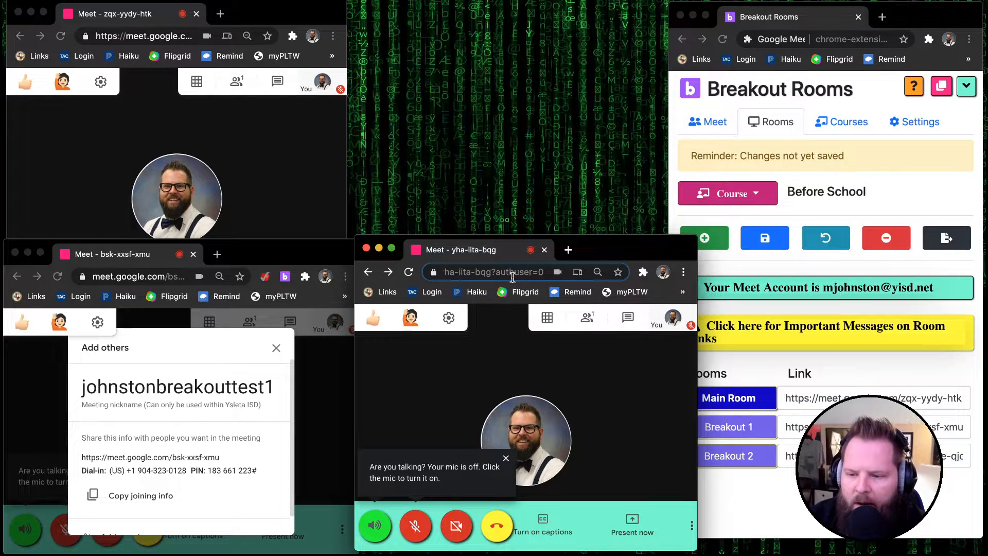
key("BackSpace")
key("BackSpace")
key("BackSpace")
key("BackSpace")
key("BackSpace")
key("BackSpace")
key("BackSpace")
key("BackSpace")
key("BackSpace")
key("BackSpace")
key("BackSpace")
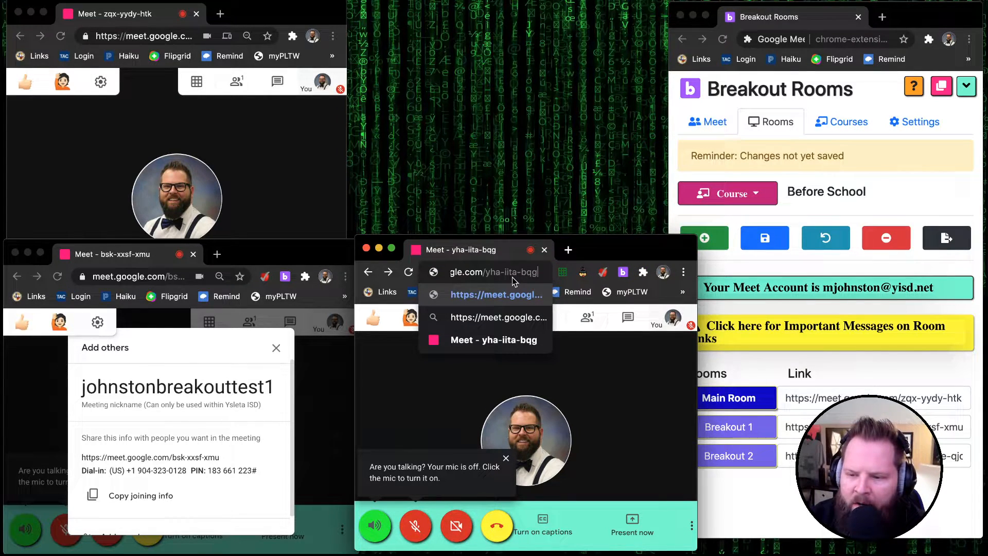
key("super+a")
key("Return")
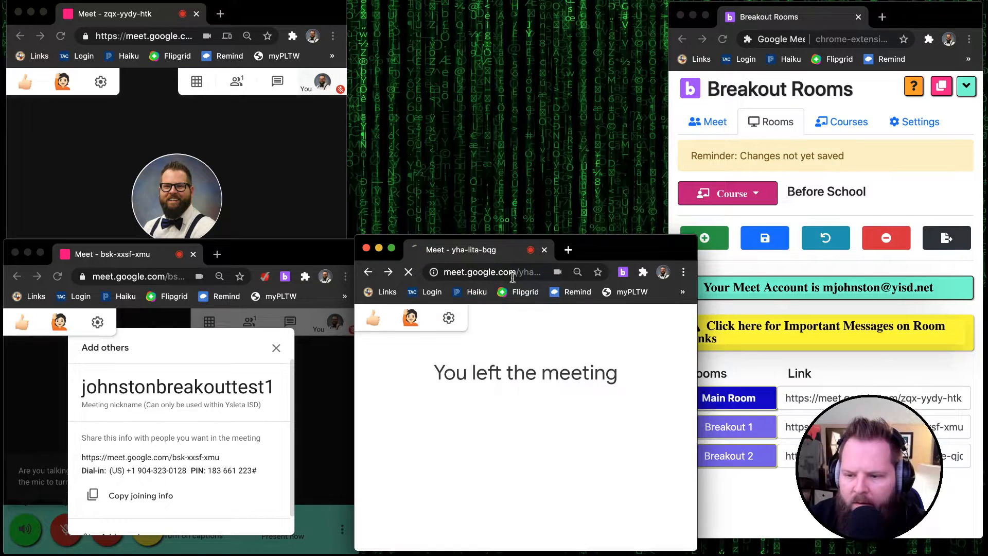
Replace the Breakout 2 room link with the copied yha-iita-bqg meeting link
left_click(869, 456)
triple_click(869, 456)
key("super+v")
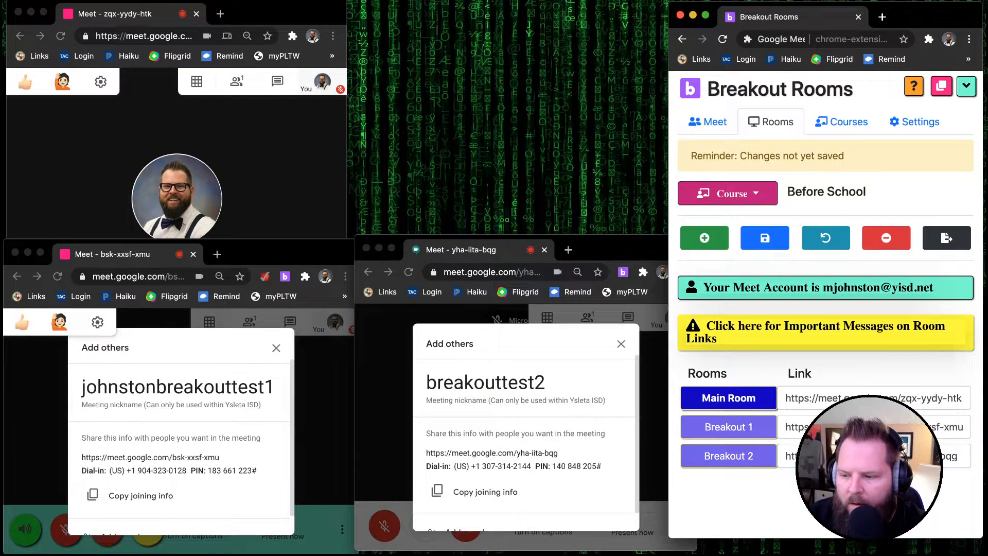
Close the Add others dialogs in the two breakout meetings
left_click(631, 345)
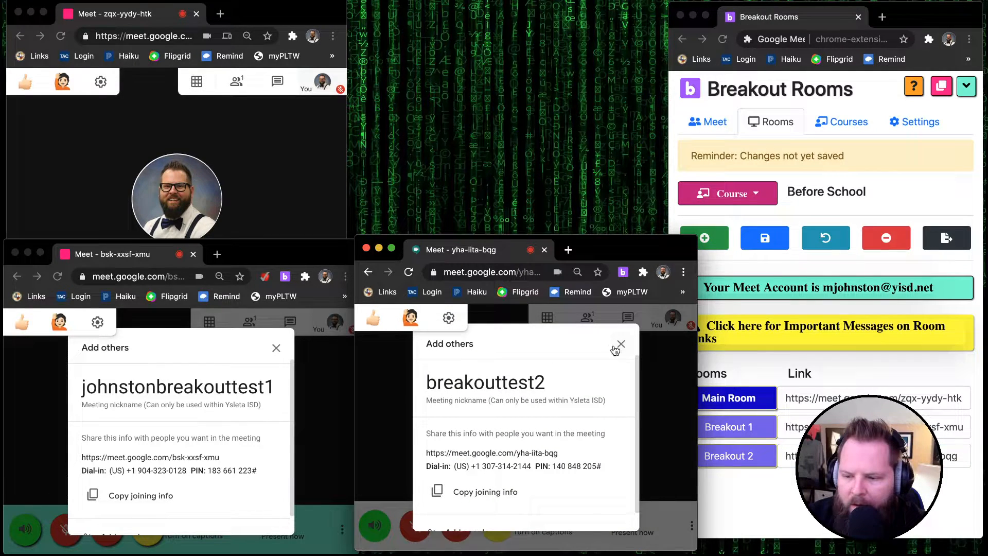
left_click(620, 344)
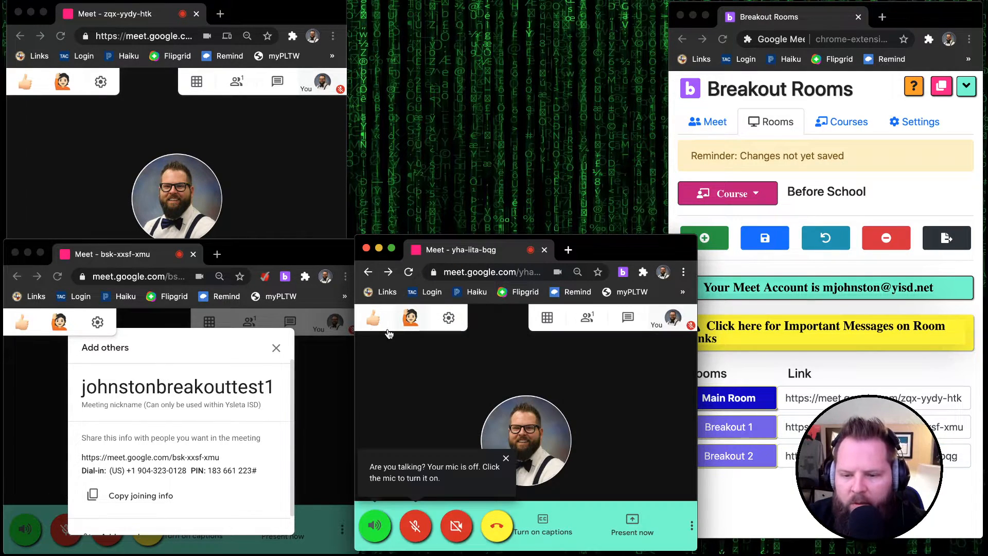
left_click(269, 347)
left_click(275, 348)
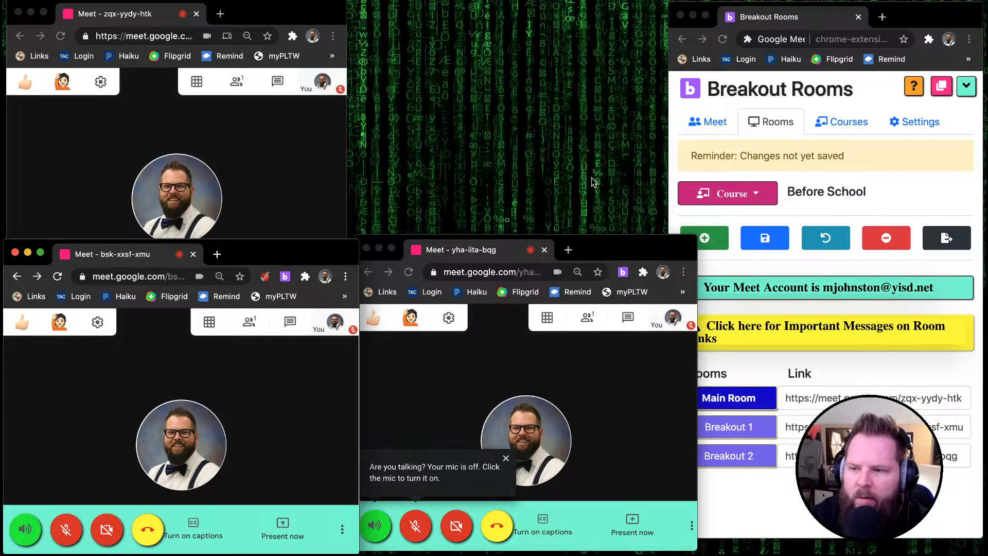
Move the Breakout Rooms window toward the middle of the desktop and save the Before School room links
left_click_drag(904, 22, 725, 28)
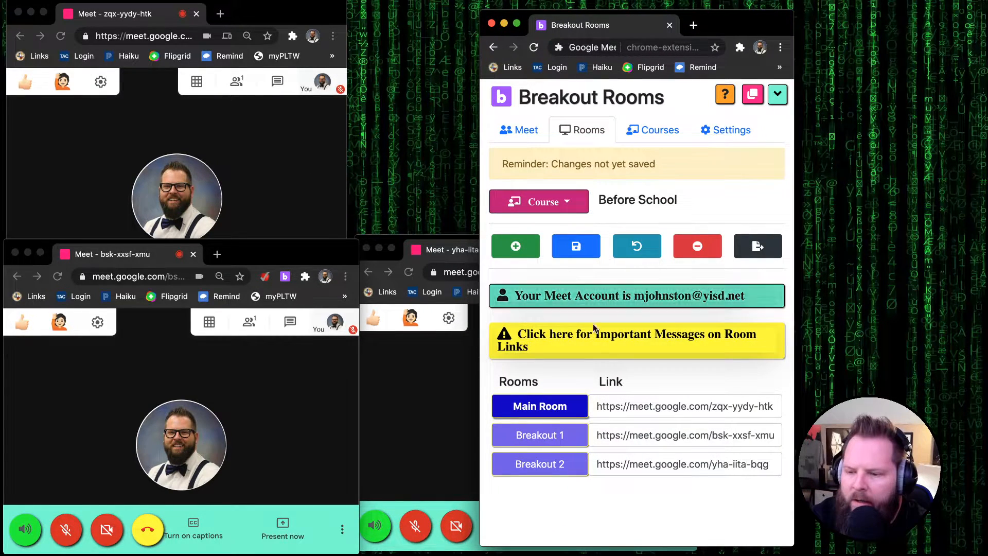
left_click(578, 254)
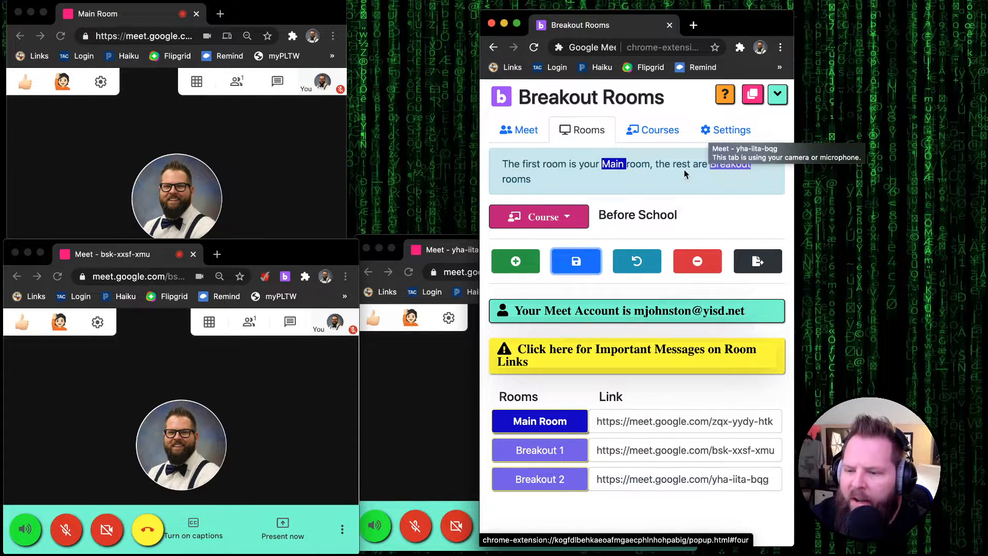
Cycle the Meet room control through Breakout 1 and Breakout 2 and return it to Main Room
left_click(530, 132)
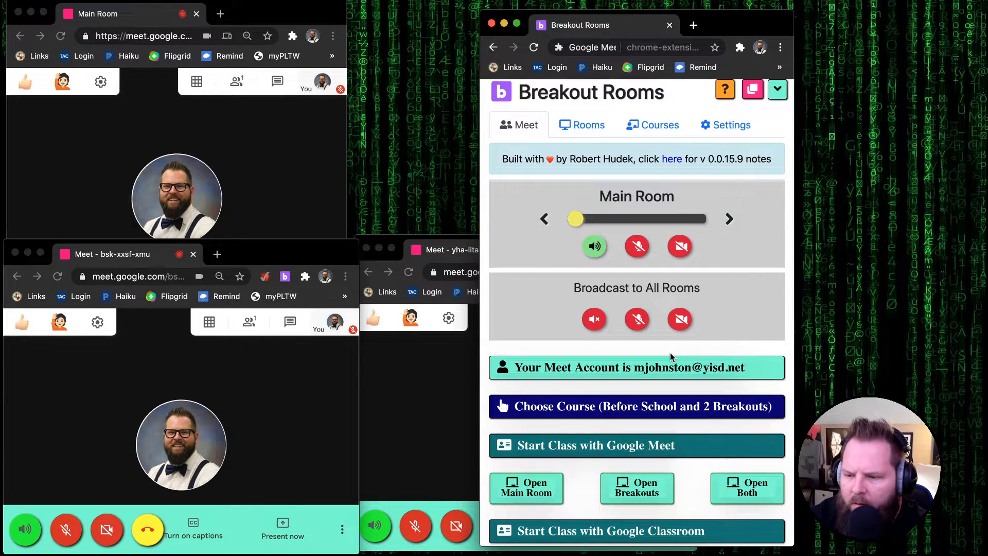
scroll(669, 354, "down", 3)
scroll(674, 308, "up", 3)
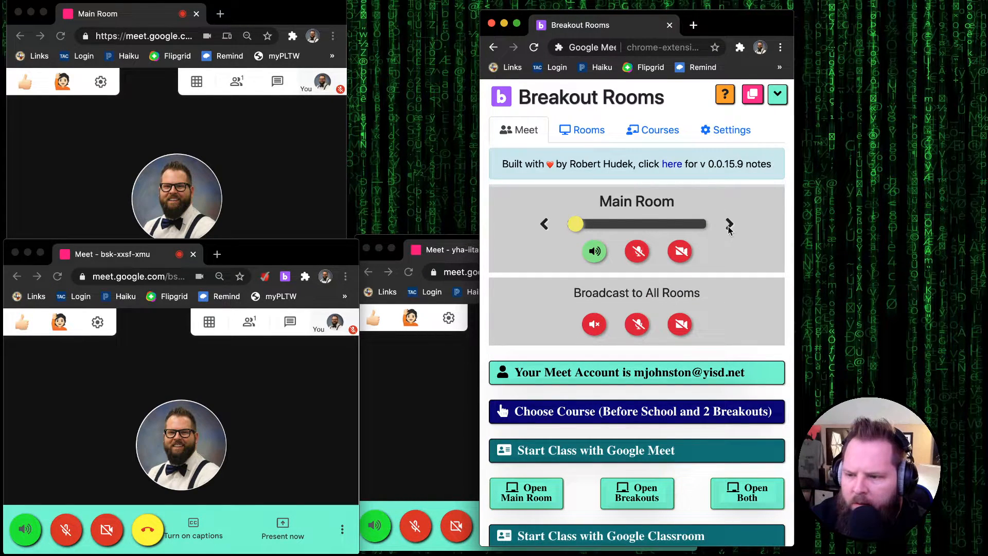
left_click(729, 226)
left_click(730, 226)
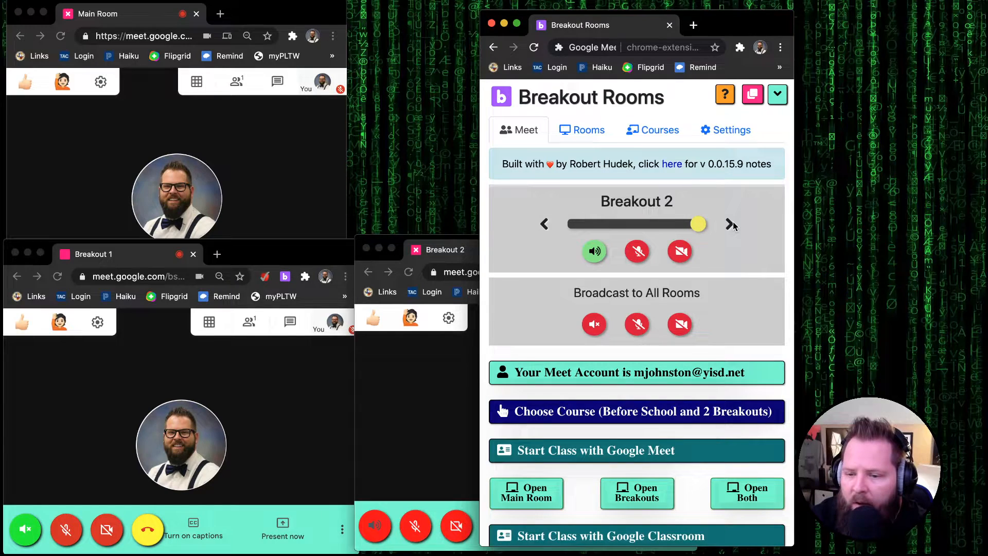
left_click(730, 225)
left_click(731, 226)
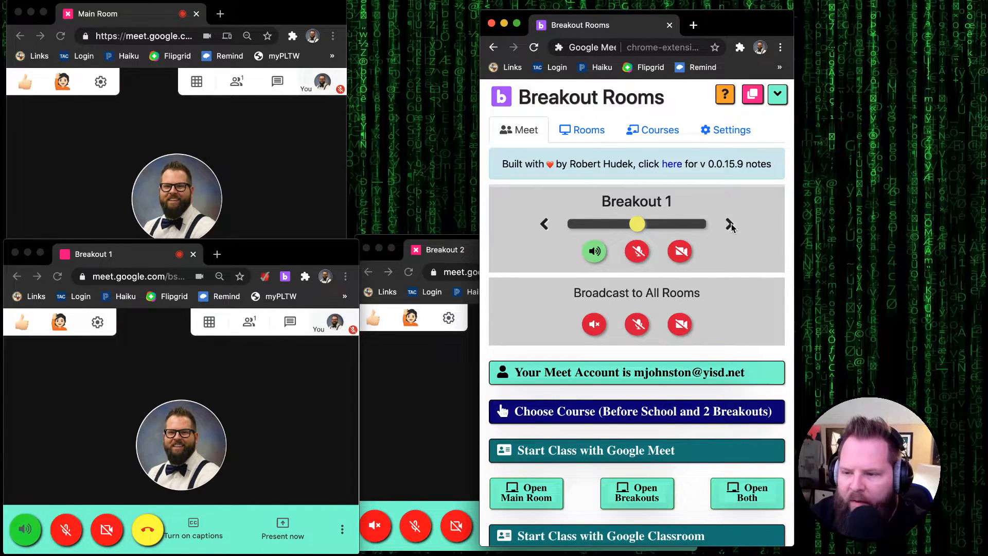
left_click(730, 225)
left_click(731, 226)
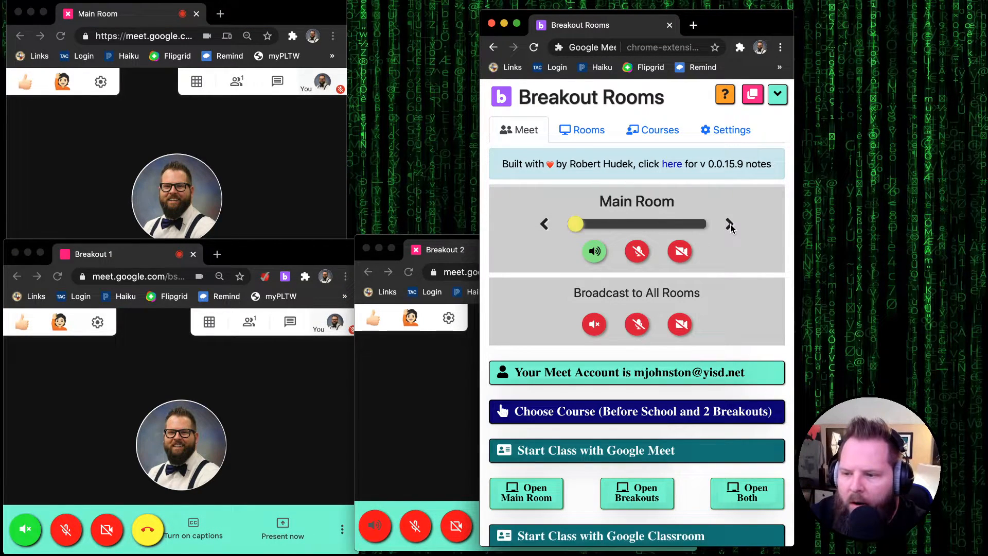
Review the saved room links, then expand the course choice to check the selected course and number of breakouts
left_click(587, 131)
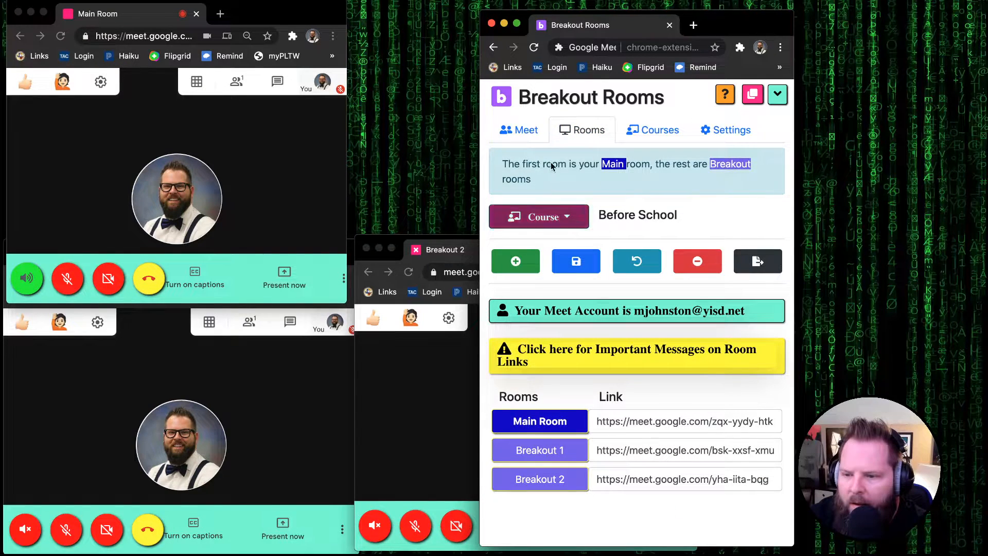
left_click(523, 131)
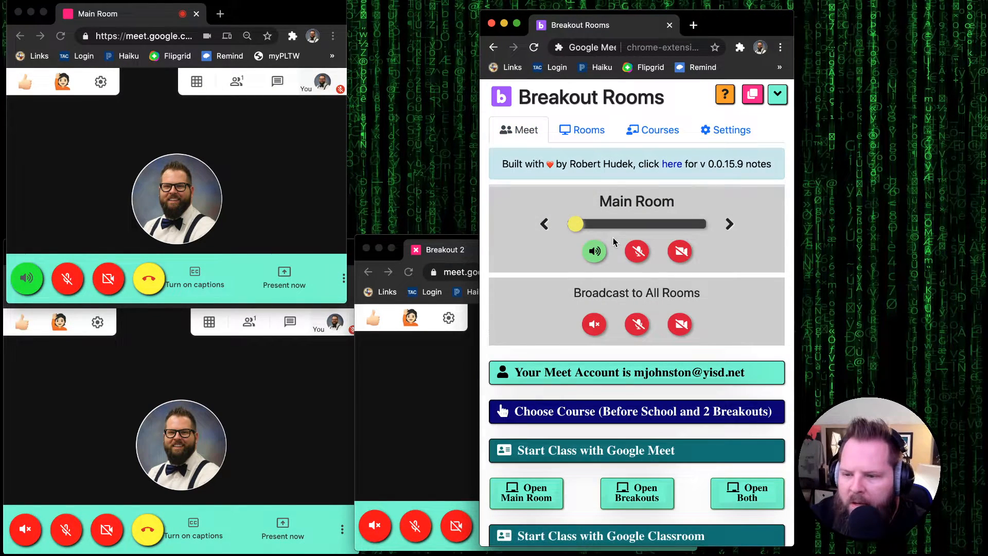
scroll(615, 242, "down", 3)
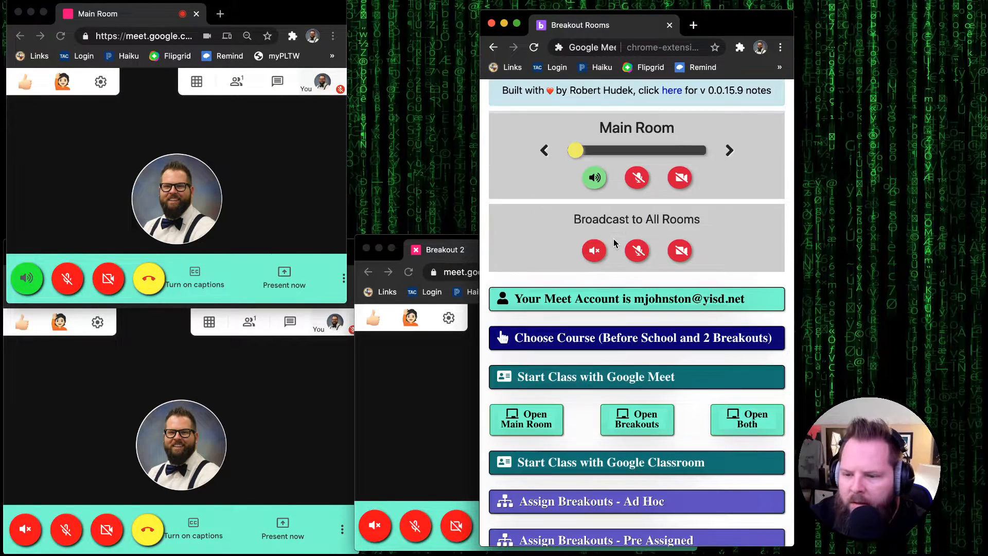
left_click(573, 344)
scroll(571, 412, "down", 3)
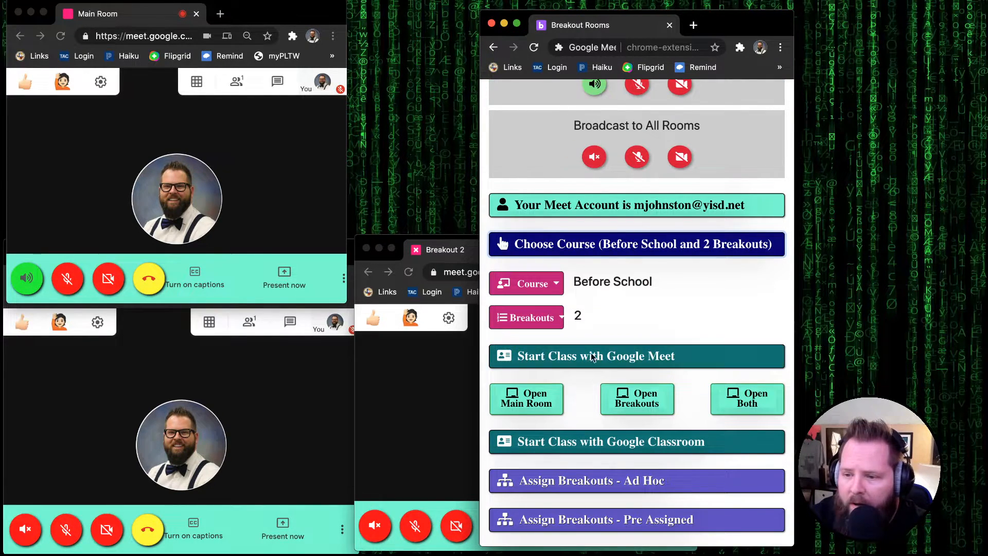
scroll(591, 360, "up", 5)
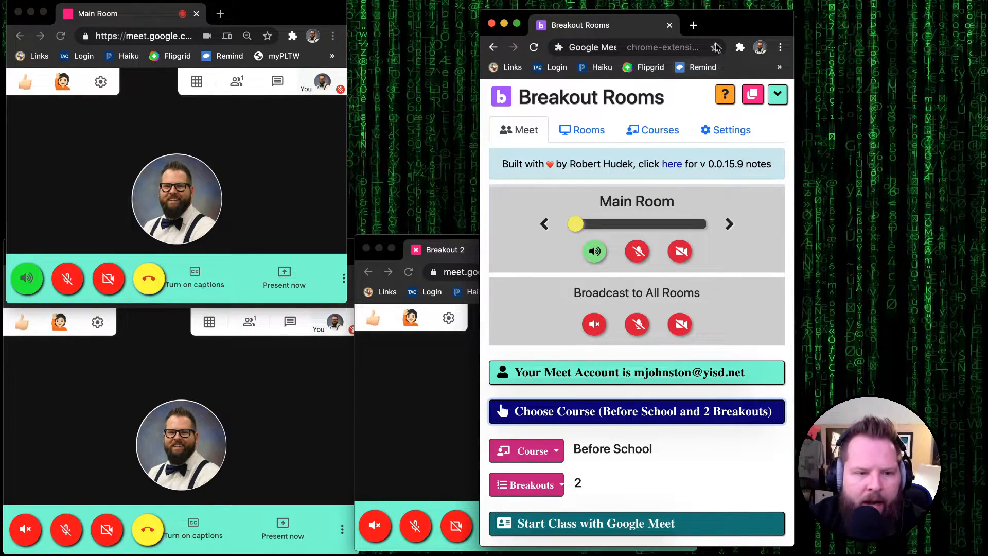
Move Breakout Rooms aside, toggle the Main Room's speaker off and on, and turn on its microphone and camera
left_click_drag(726, 36, 926, 20)
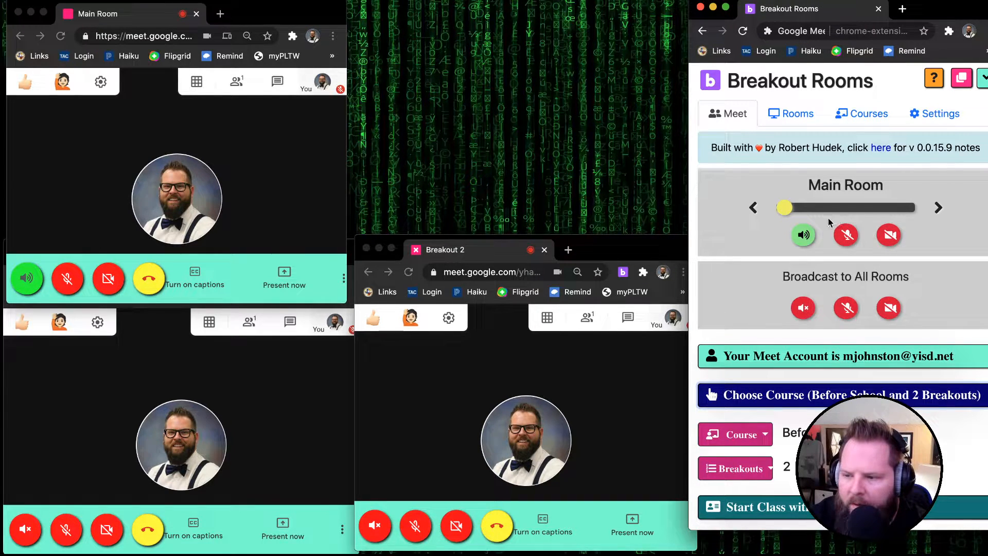
left_click(804, 239)
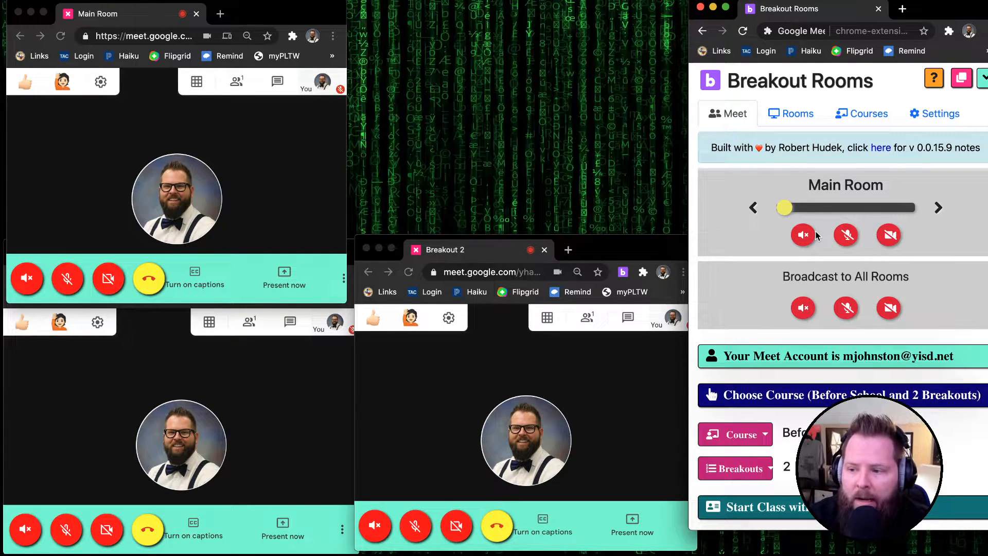
left_click(811, 237)
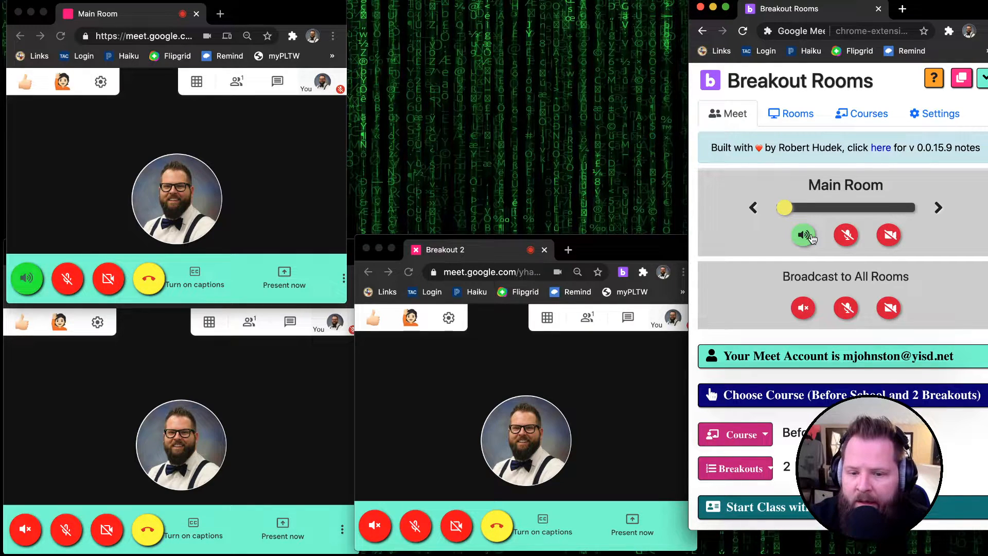
left_click(846, 236)
left_click(894, 236)
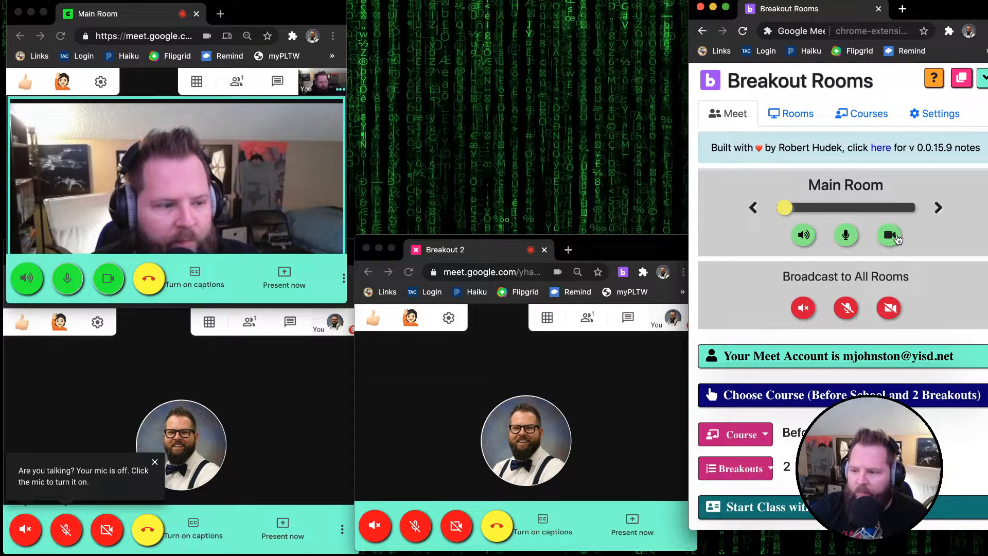
Open the Ad Hoc breakout assignment instructions and copy the breakout room links
scroll(876, 270, "down", 5)
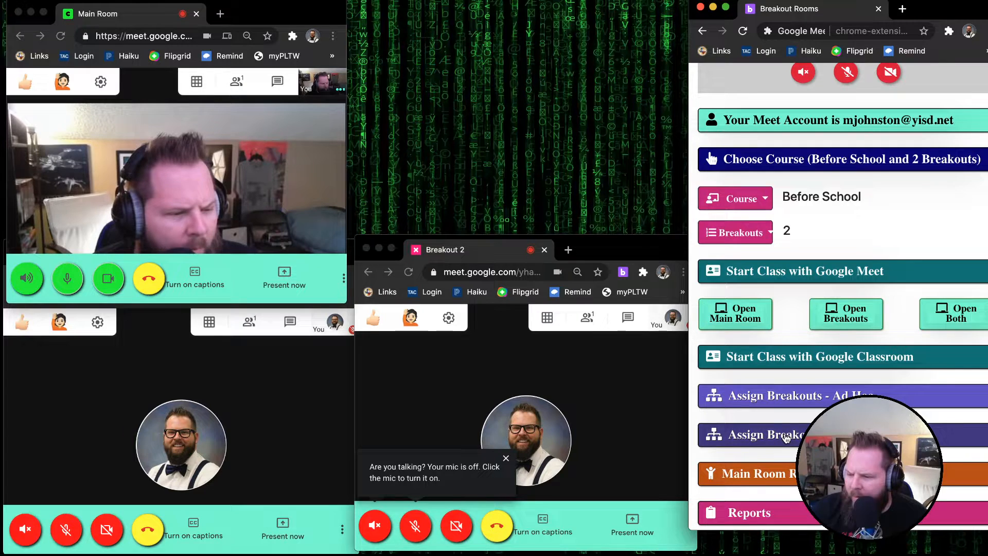
left_click(787, 396)
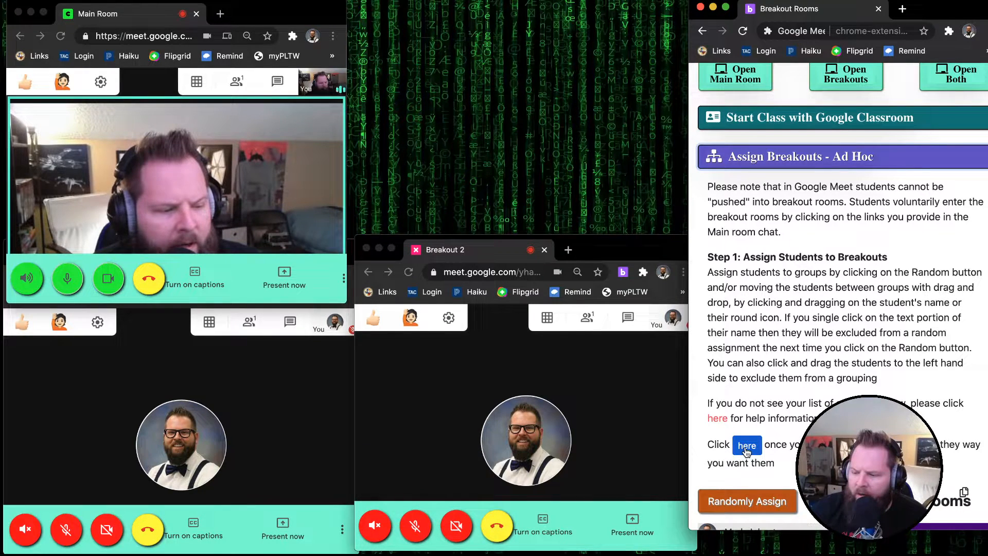
left_click(746, 446)
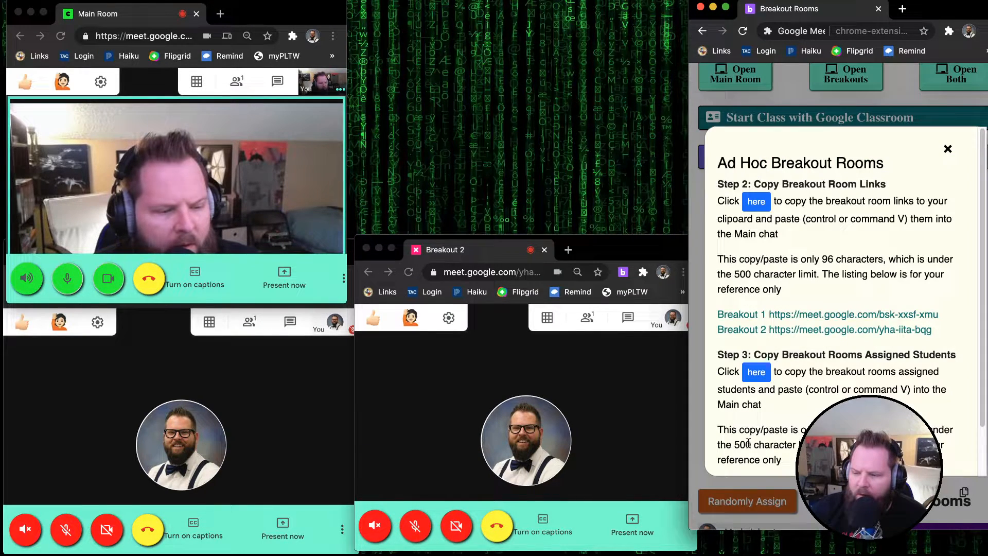
left_click(752, 205)
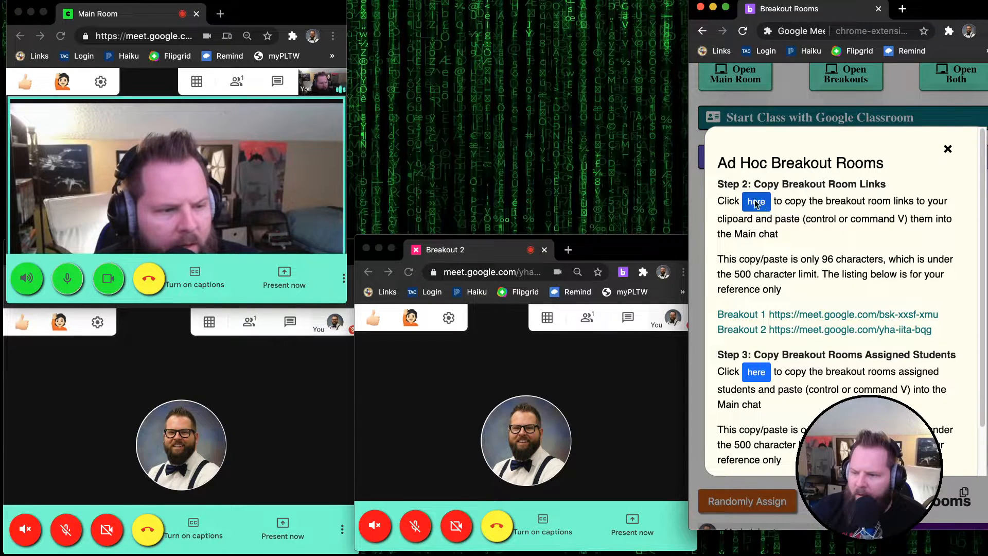
Paste the copied Breakout 1 and Breakout 2 links into the Main Room chat and send them to everyone
left_click(277, 81)
left_click(257, 286)
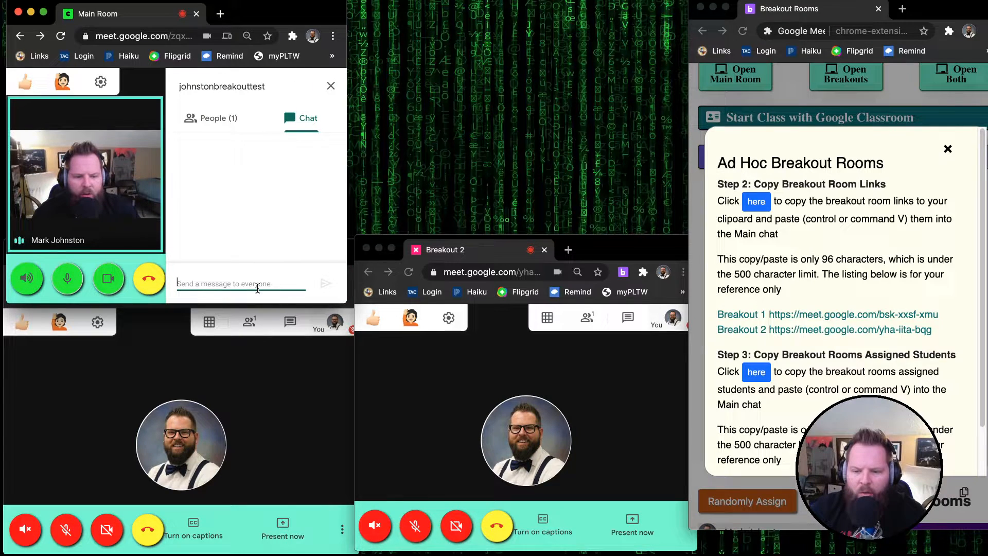
key("super+v")
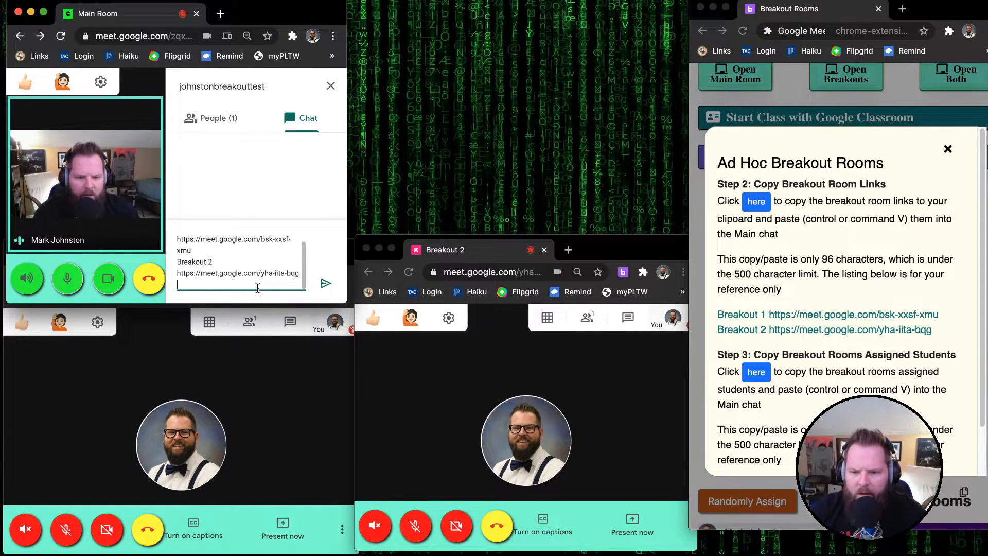
key("Return")
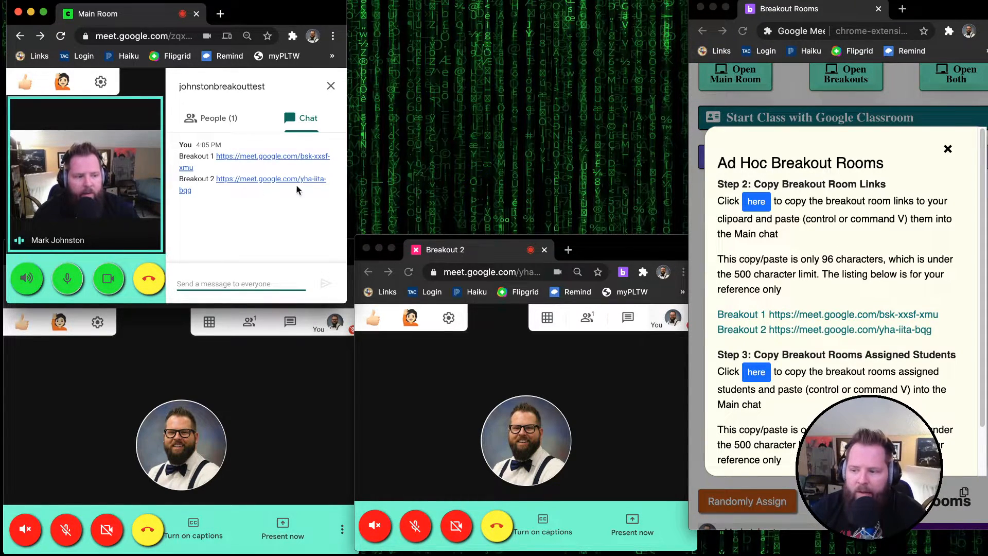
Close the Ad Hoc Breakout Rooms dialog and examine the student list and breakout assignment area
left_click(945, 160)
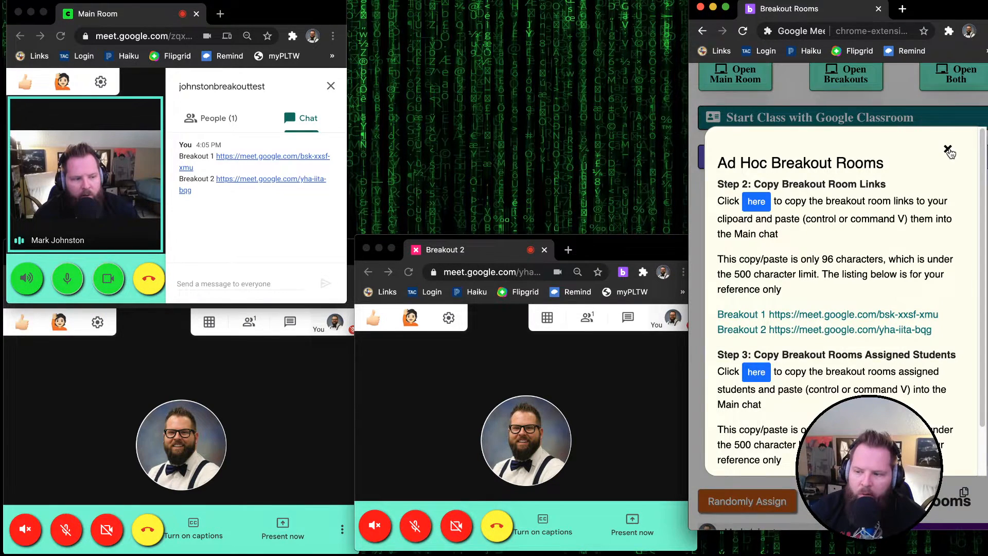
left_click(948, 149)
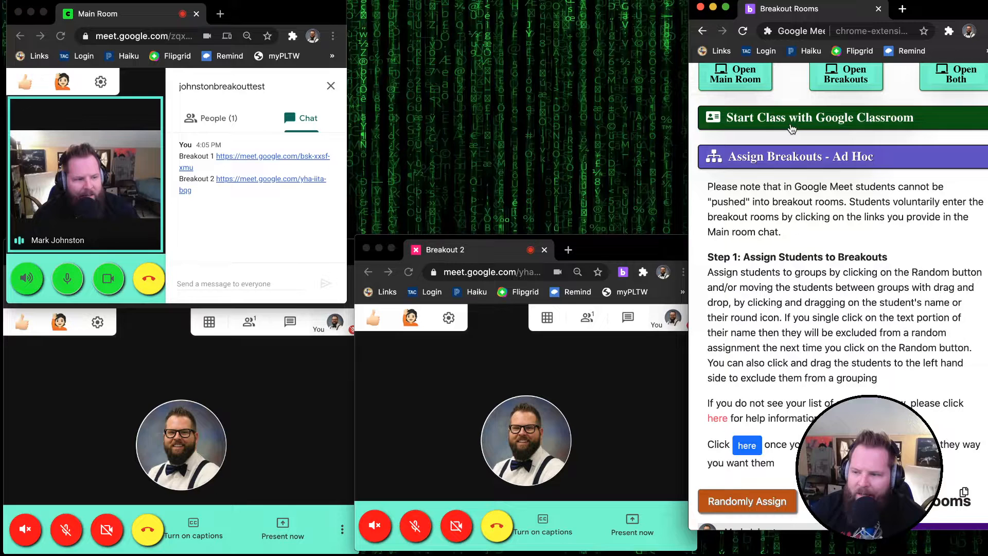
scroll(811, 227, "down", 5)
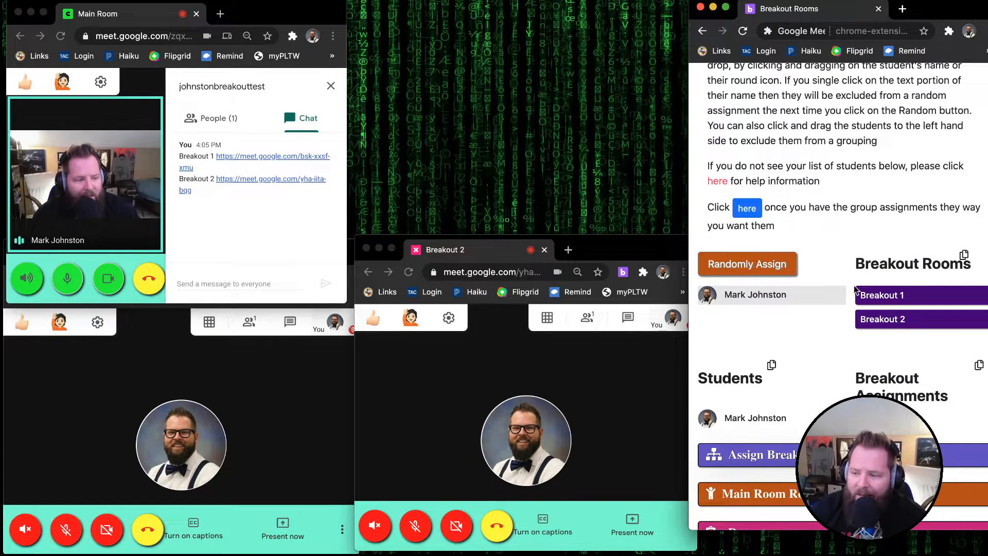
scroll(855, 289, "down", 1)
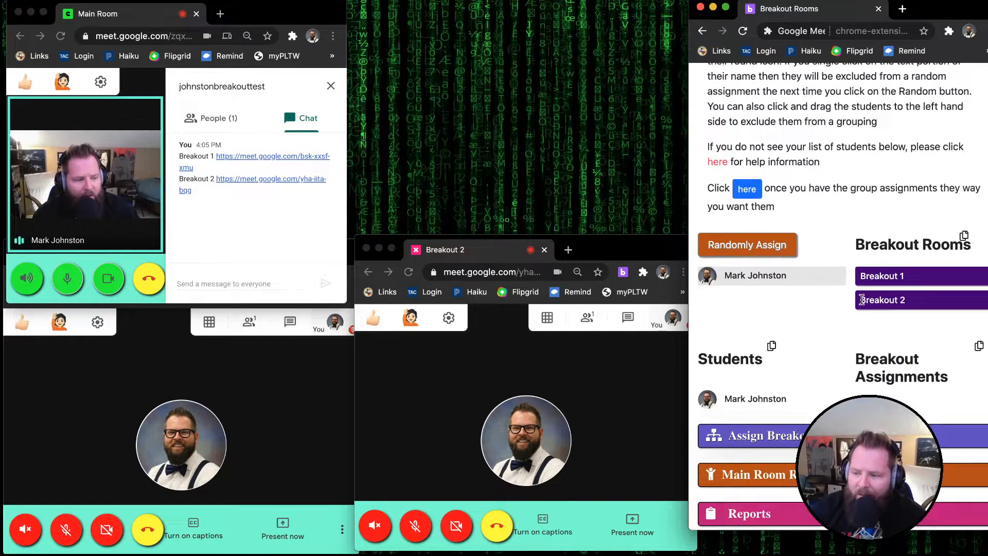
Randomly assign the students to the breakout rooms and copy the resulting group list
left_click(766, 244)
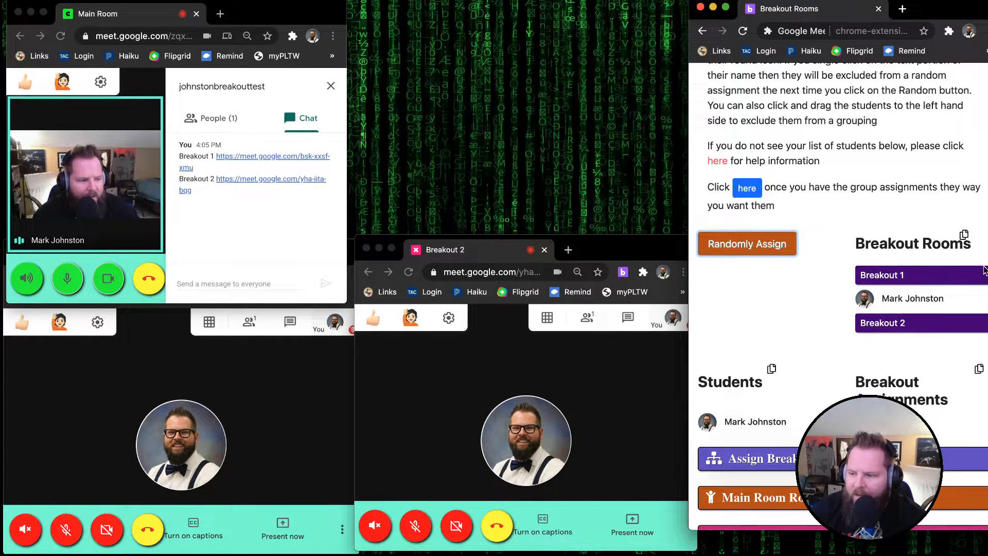
scroll(924, 317, "down", 1)
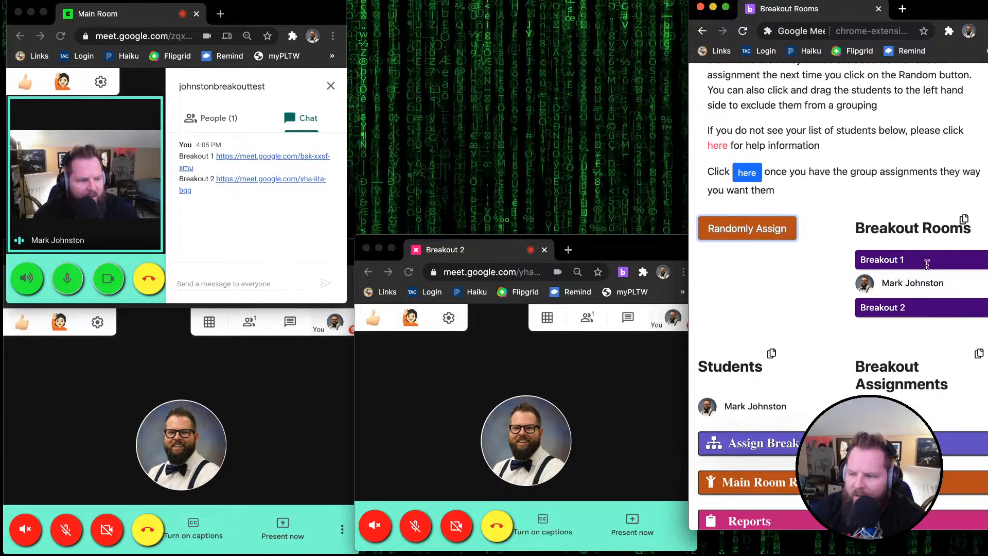
left_click(963, 221)
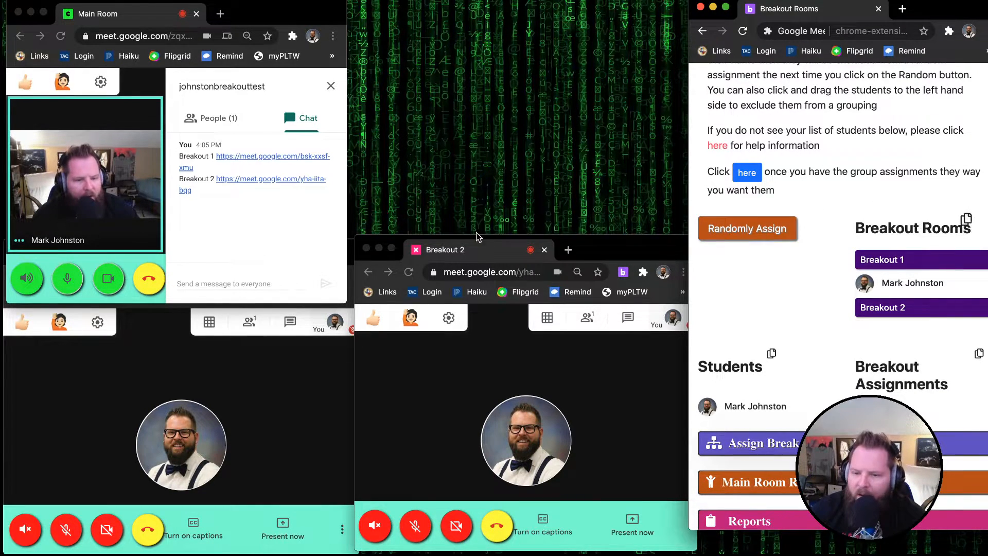
Paste the copied breakout group assignments into the Main Room chat and send them to everyone
left_click(215, 283)
key("super+v")
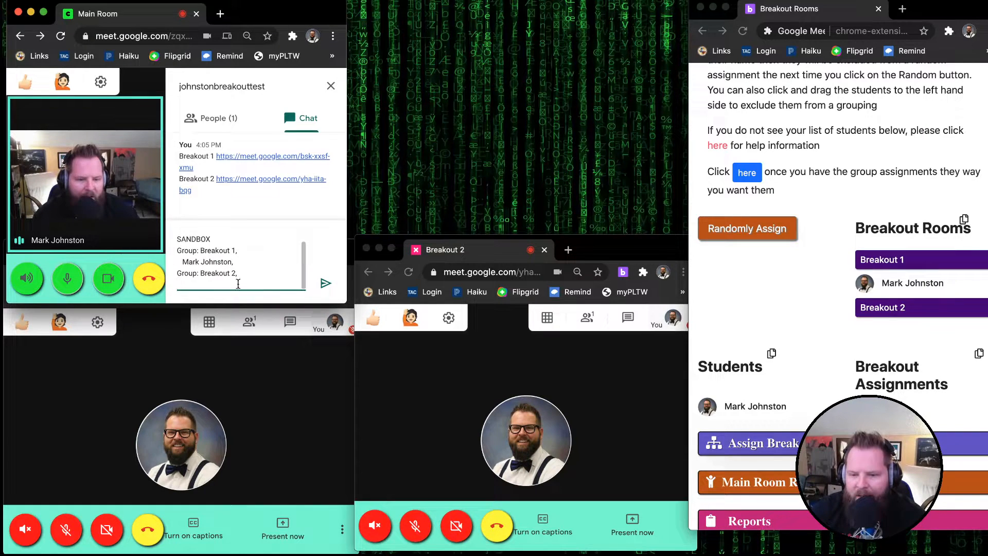
key("Return")
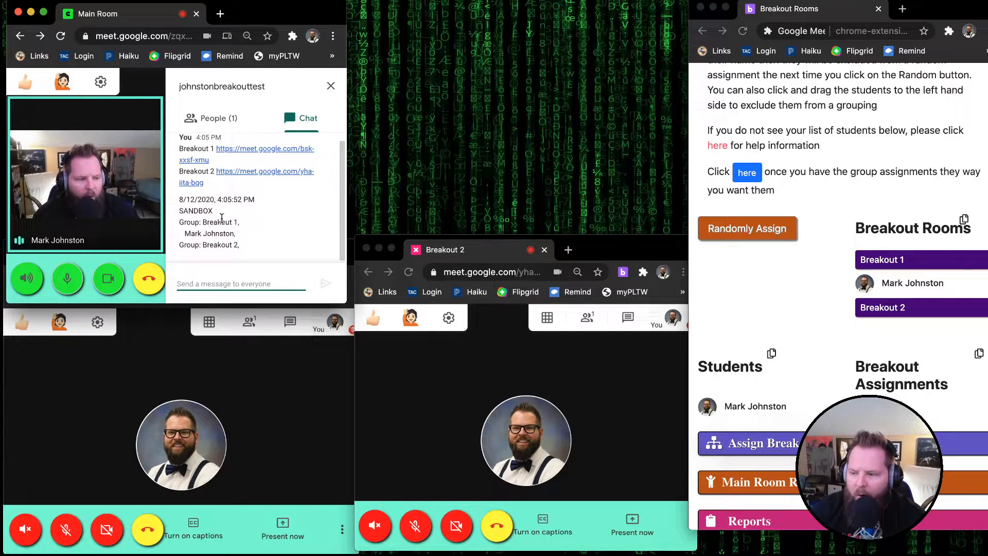
Collapse the Choose Course section and review the ad hoc breakout assignment instructions and group area
scroll(886, 226, "up", 8)
scroll(885, 224, "up", 2)
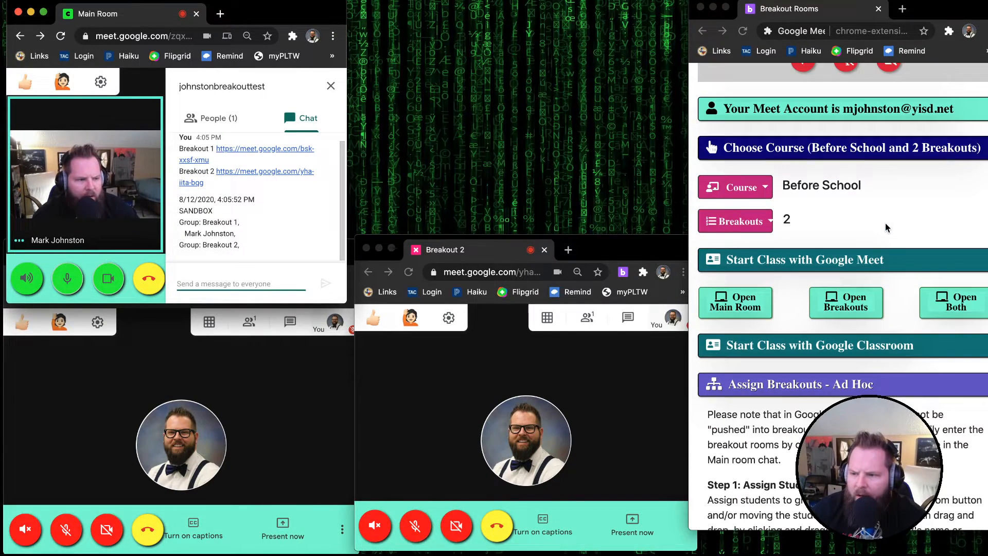
left_click(814, 152)
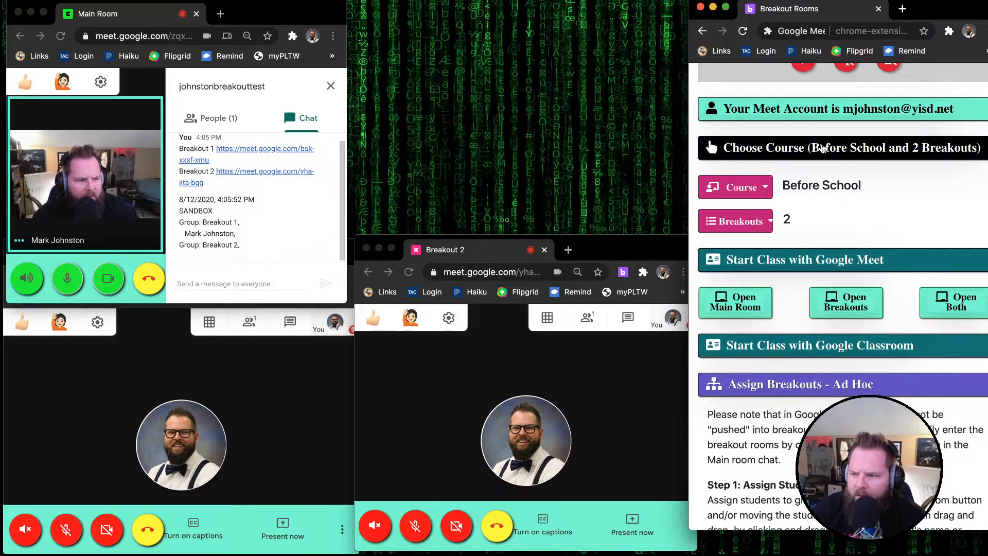
left_click(814, 151)
left_click(814, 152)
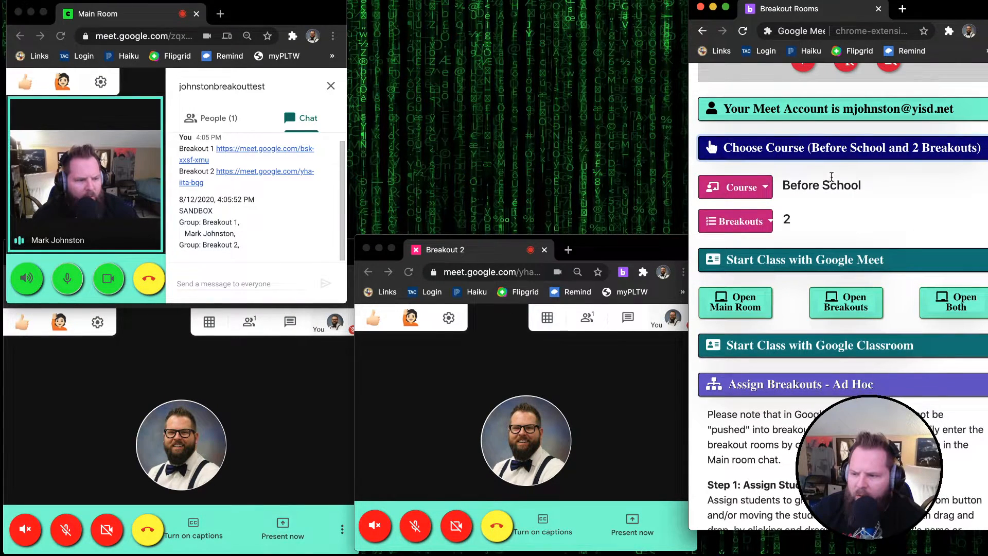
left_click(814, 154)
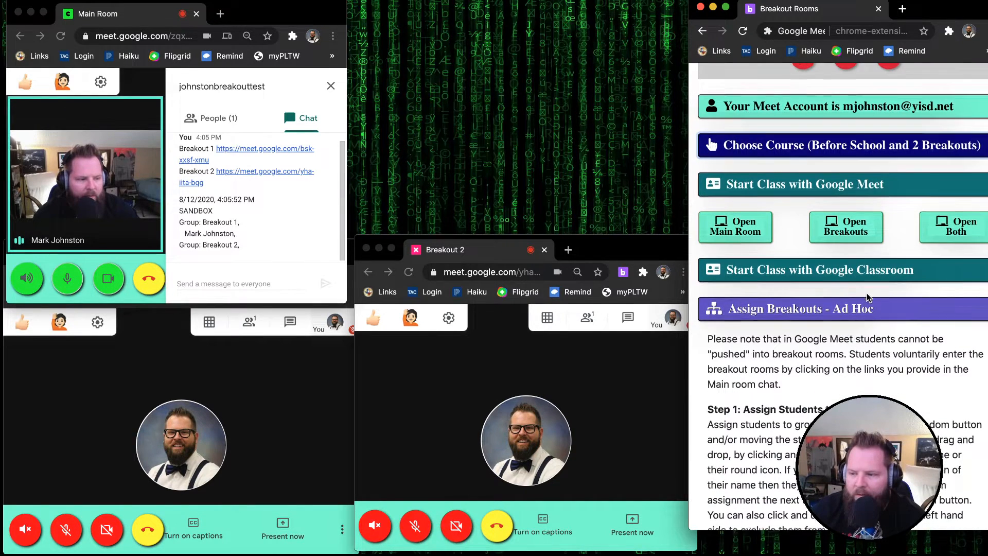
scroll(868, 297, "down", 7)
scroll(868, 297, "down", 2)
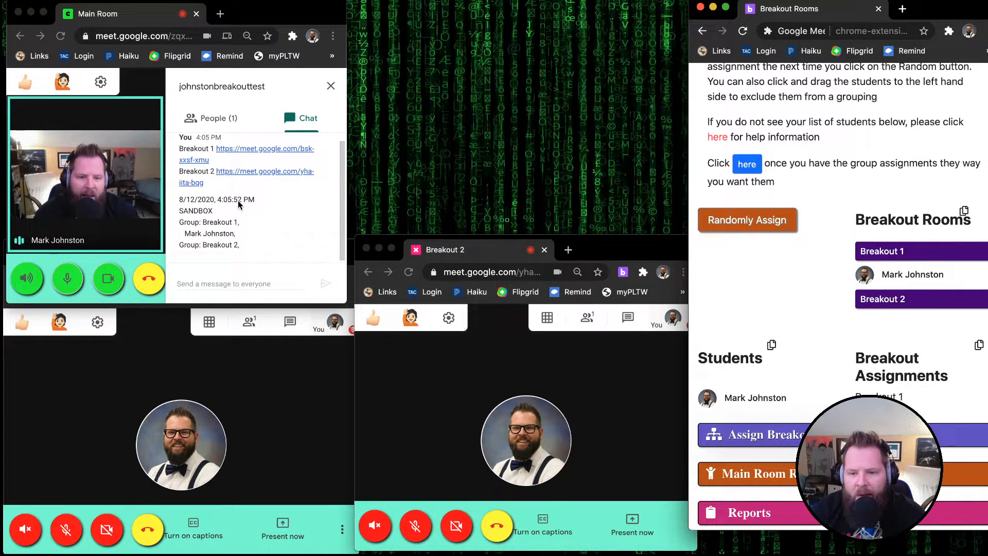
scroll(846, 246, "up", 6)
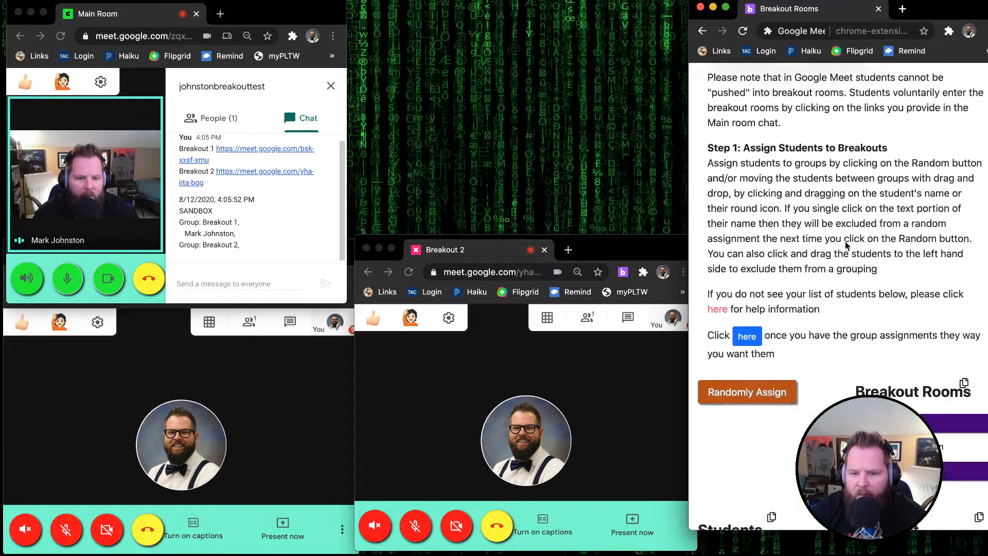
scroll(847, 246, "up", 2)
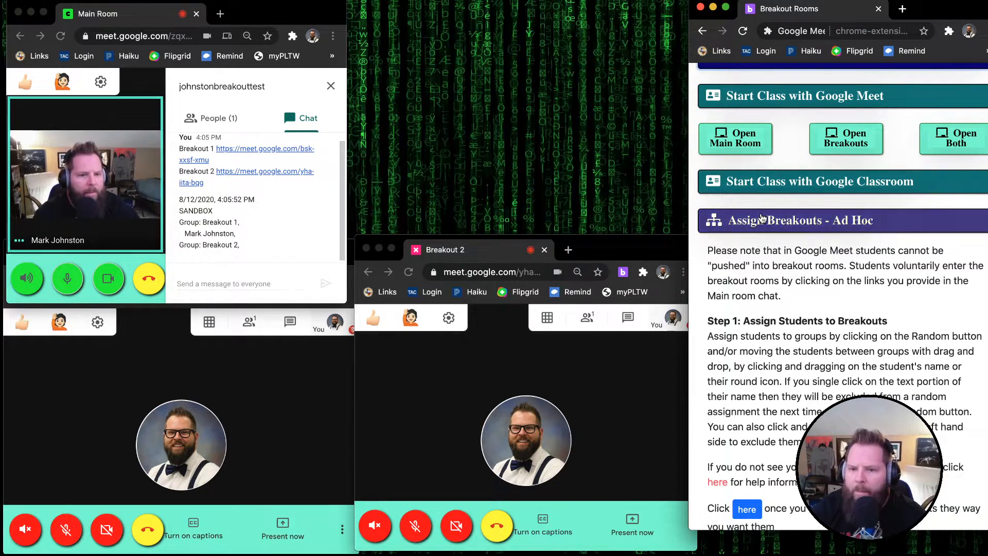
Close the chat in the Main Room Meet and return to the Breakout Rooms window
left_click(342, 80)
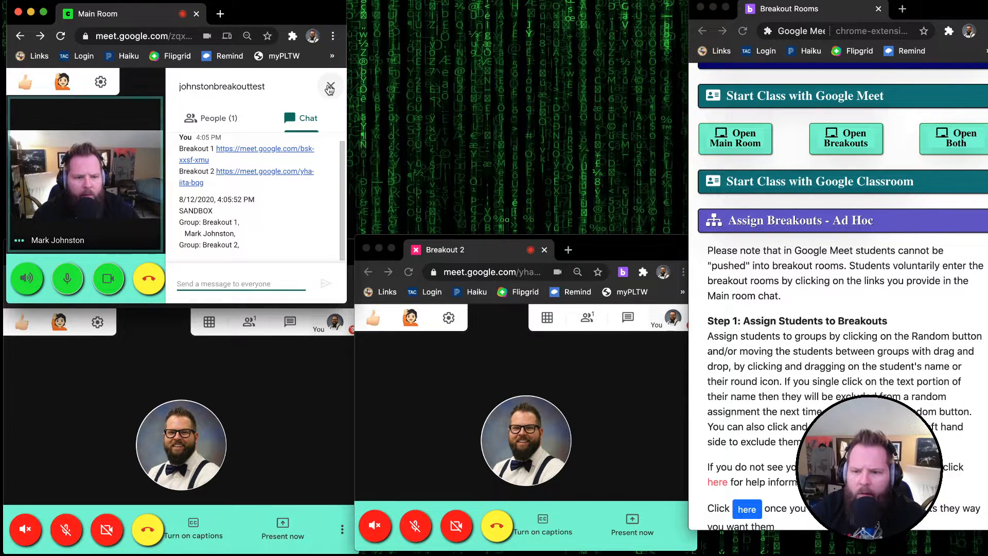
left_click(331, 85)
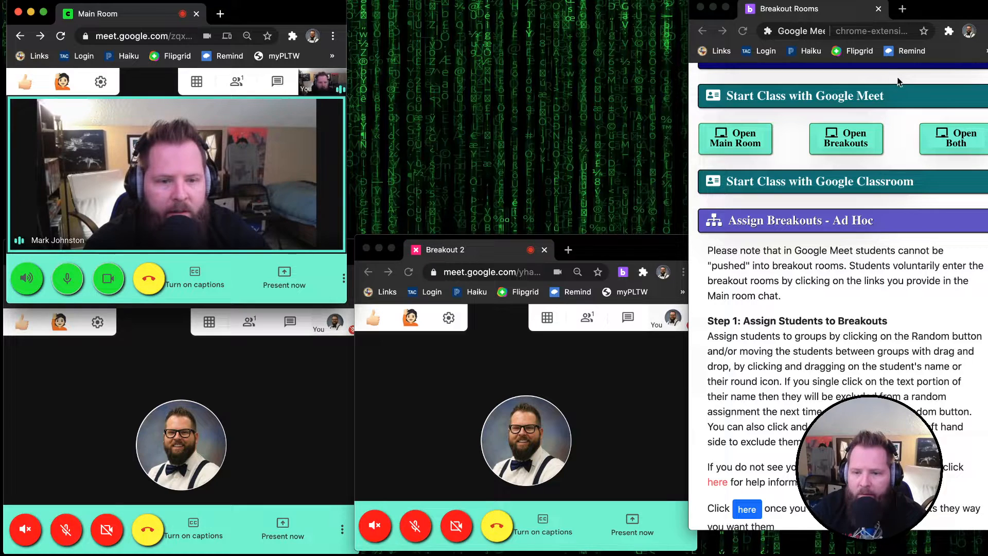
left_click(826, 19)
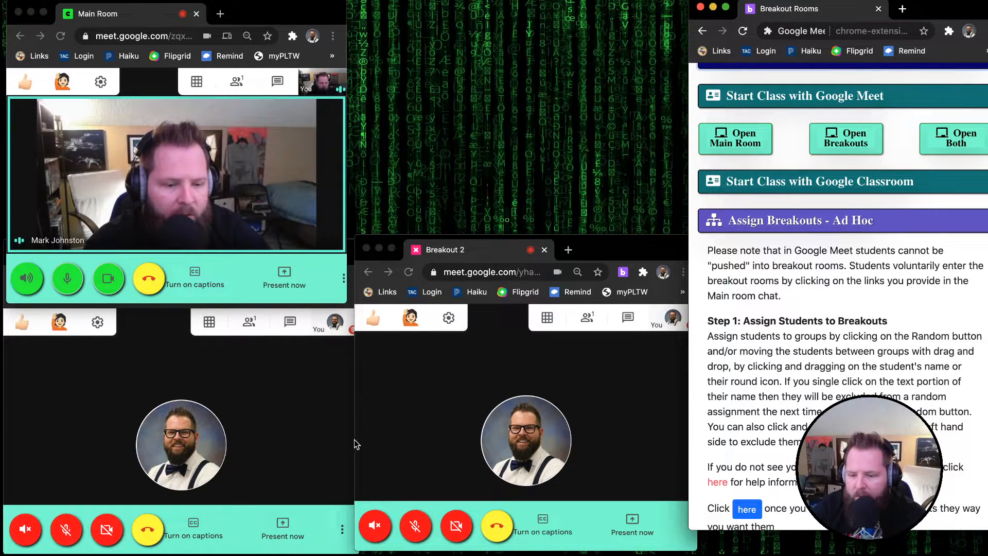
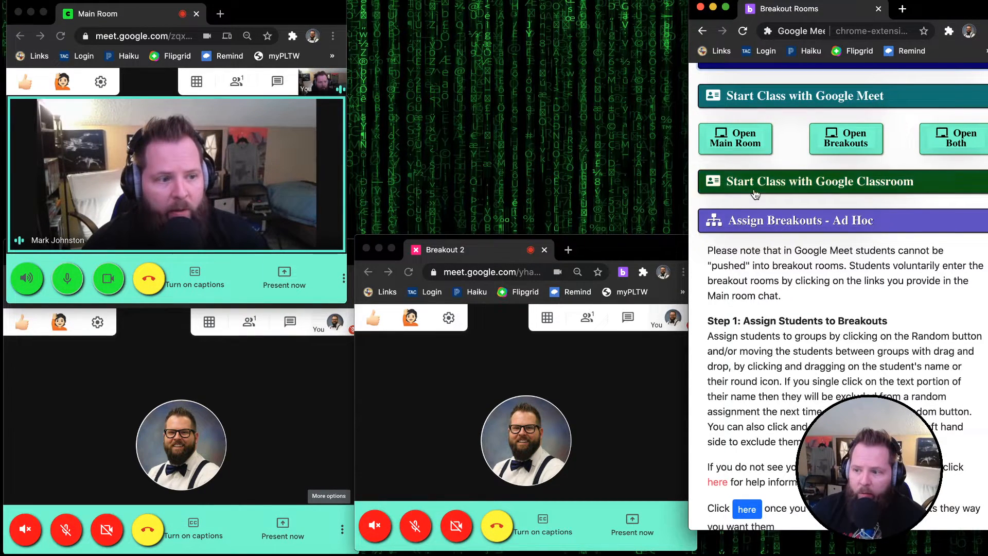
Switch the active room to Breakout 1, and shift the Main Room window slightly with Breakout 1 in front
scroll(756, 195, "up", 7)
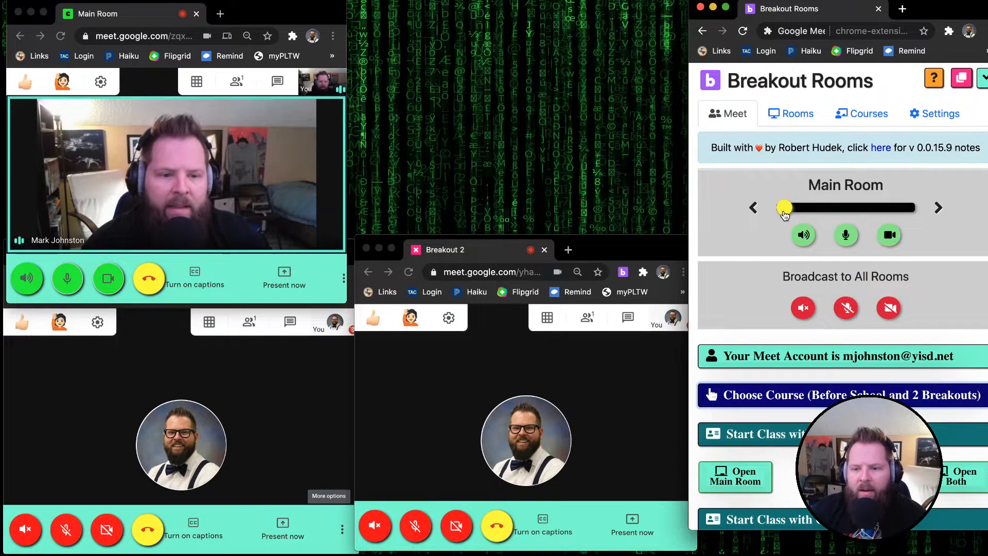
left_click(939, 208)
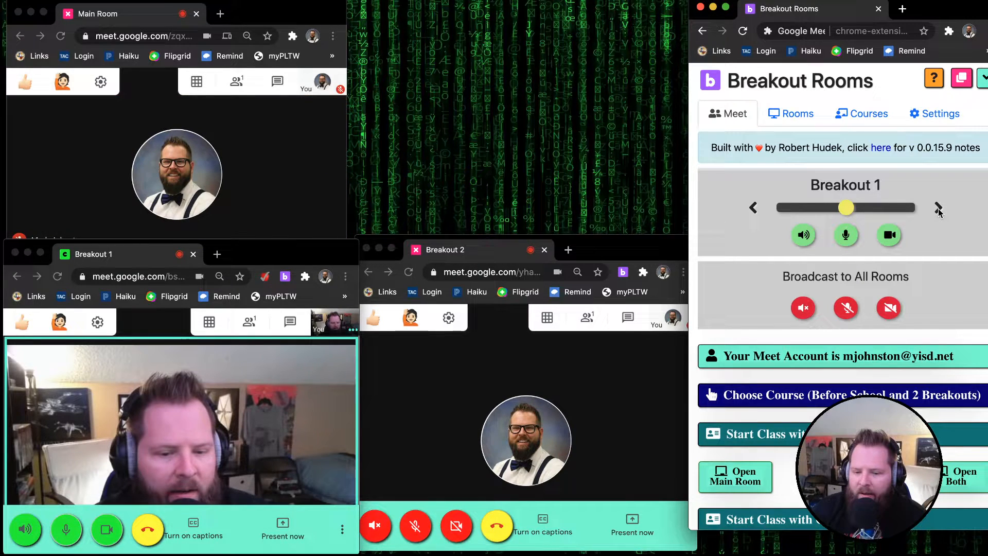
mouse_move(253, 22)
left_mouse_down()
mouse_move(264, 1)
mouse_move(260, 14)
left_mouse_up()
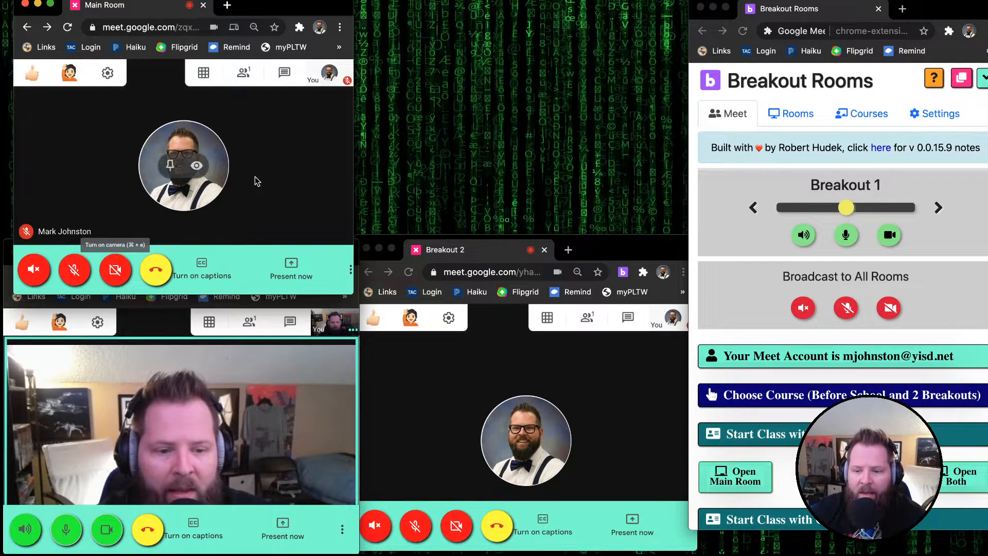
left_click(174, 328)
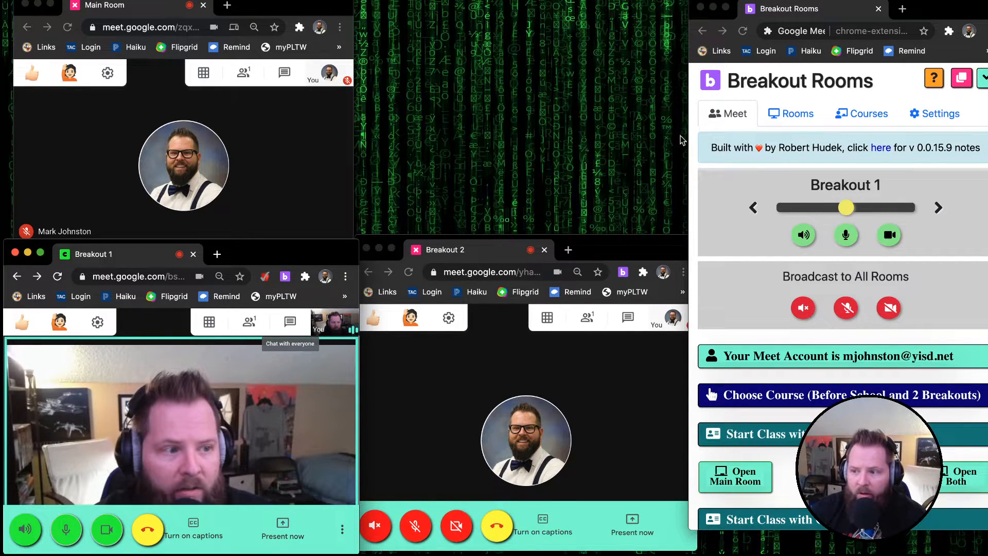
Advance the active room to Breakout 2 and on to the Main Room
left_click(945, 205)
left_click(938, 207)
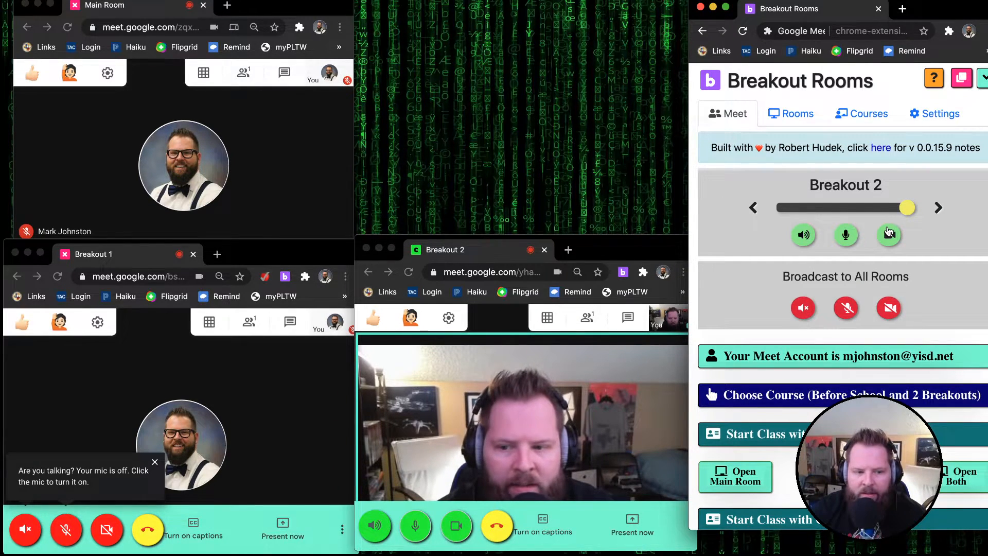
left_click(937, 208)
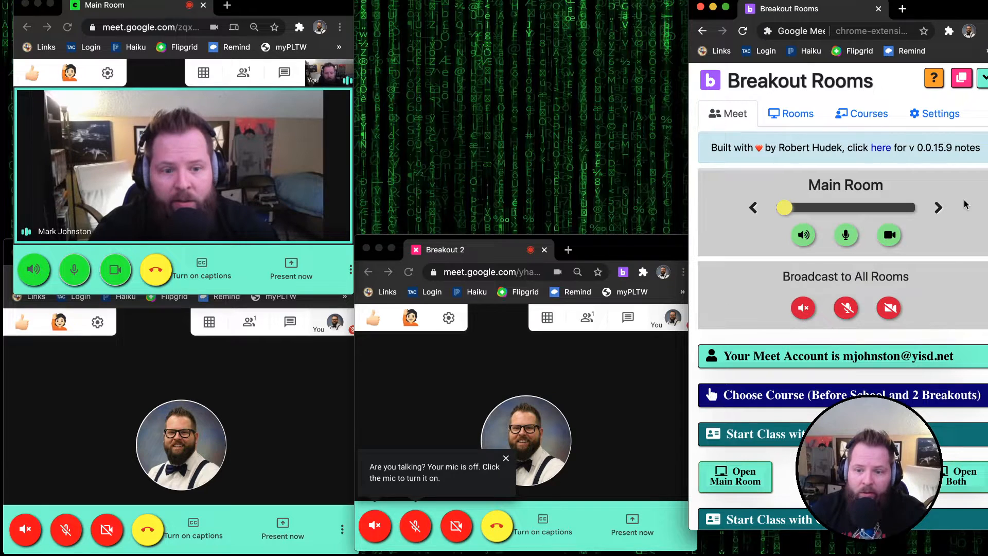
Cycle the active room forward through Breakout 1 to Breakout 2, and step back to the Main Room
left_click(936, 212)
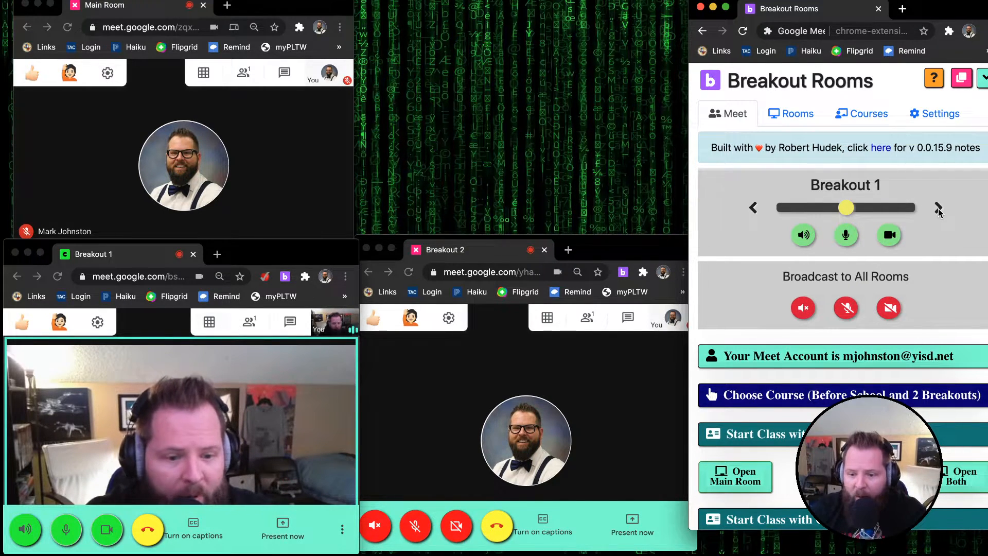
left_click(937, 208)
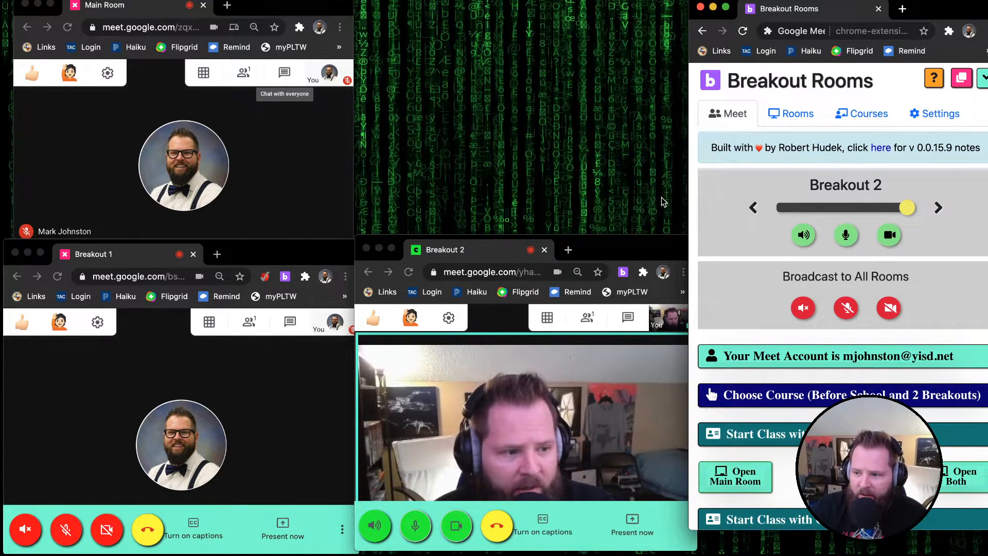
left_click(752, 208)
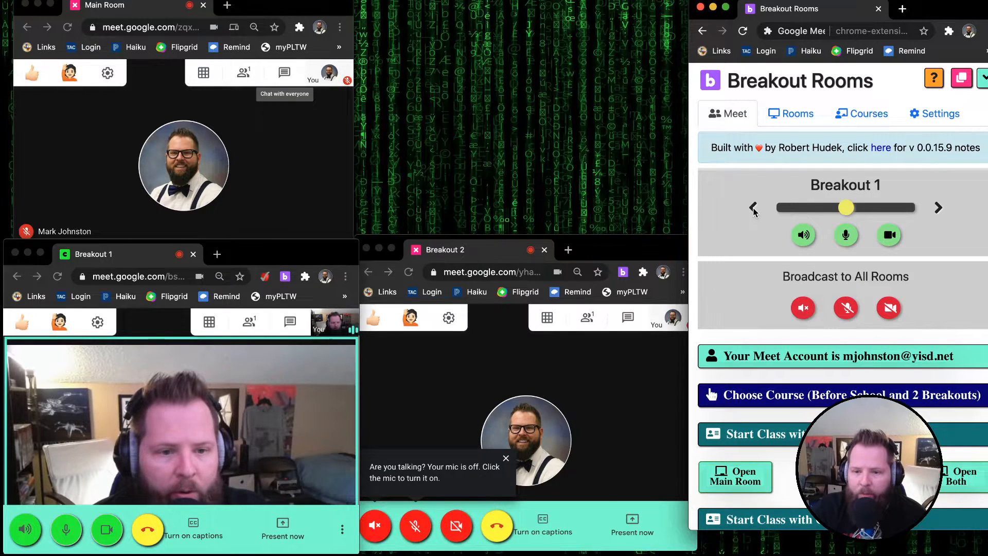
left_click(753, 208)
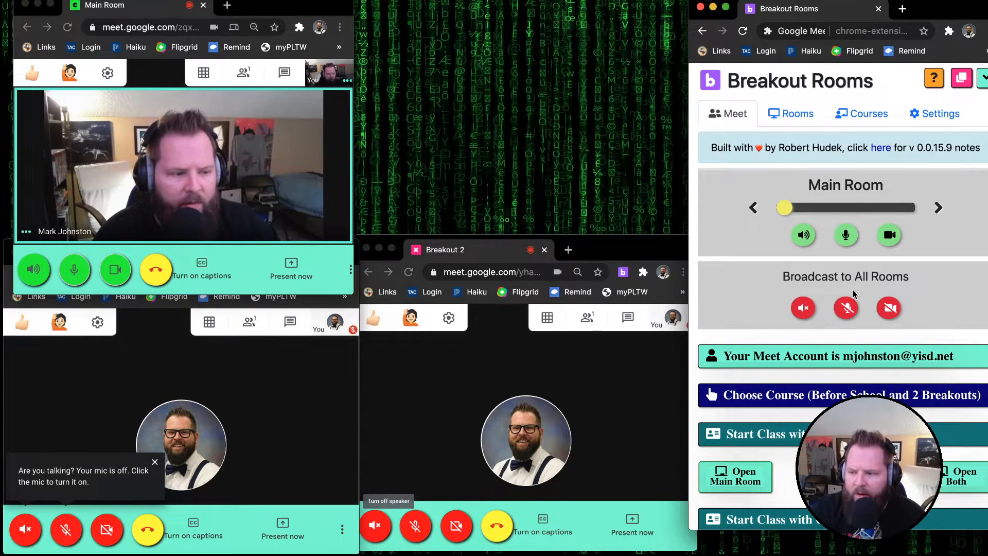
Turn on the broadcast speaker for all rooms, and toggle the Main Room's microphone and camera off and on
left_click(803, 308)
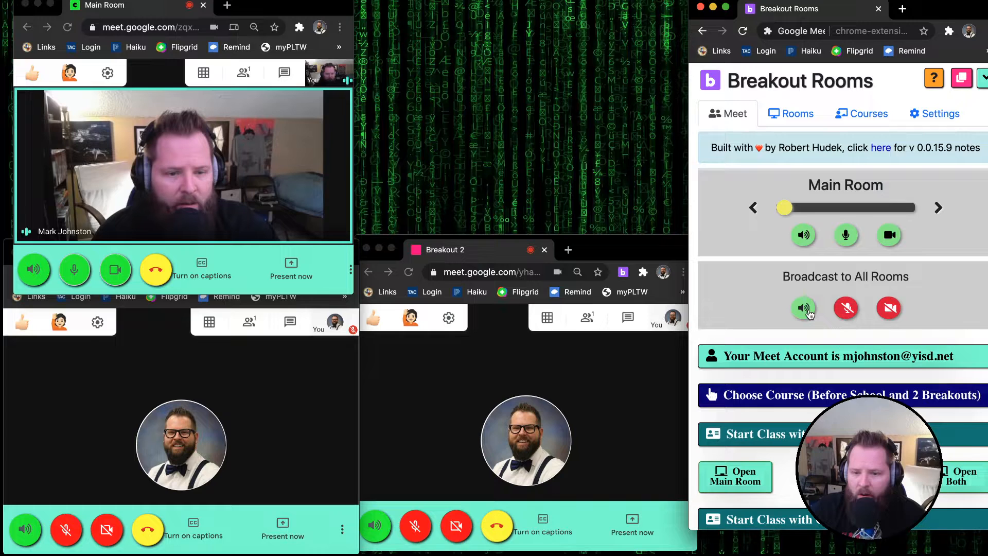
left_click(846, 235)
left_click(889, 235)
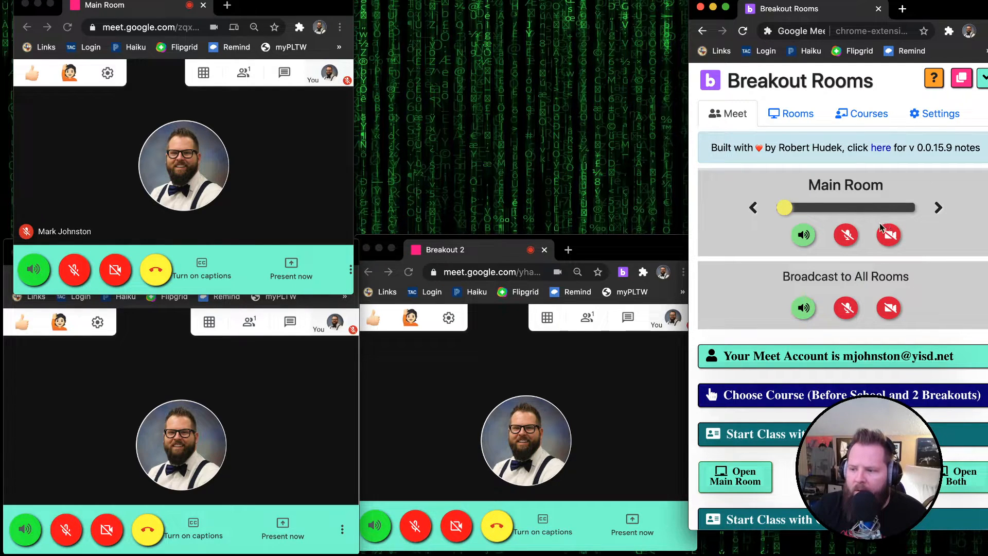
left_click(889, 238)
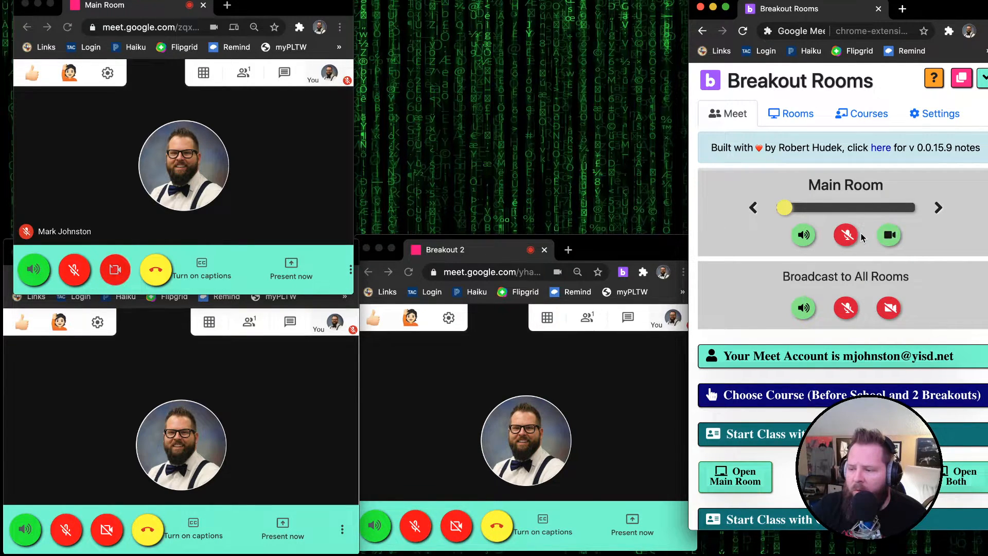
left_click(847, 241)
Collapse the Assign Breakouts - Ad Hoc and Start Class with Google Meet sections
scroll(887, 304, "down", 1)
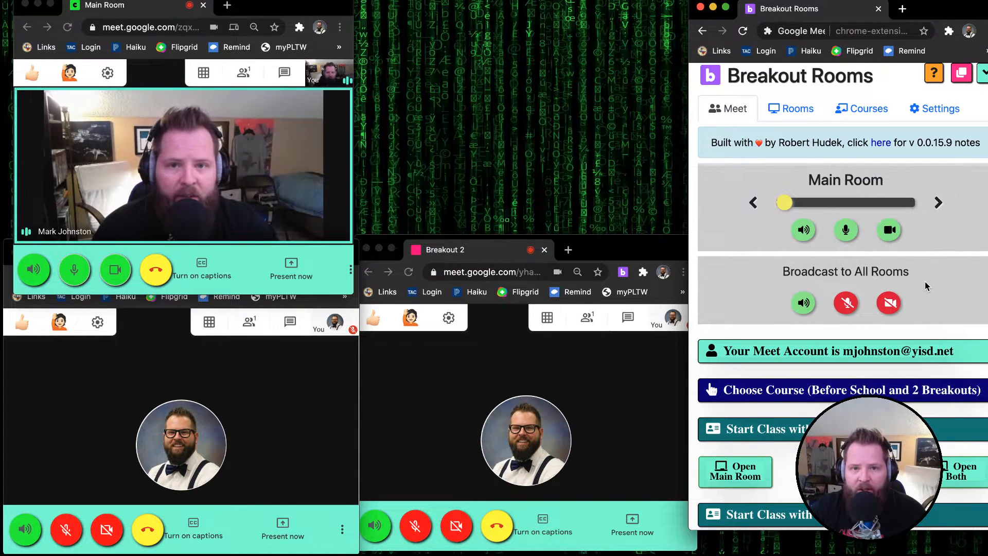
scroll(927, 286, "down", 2)
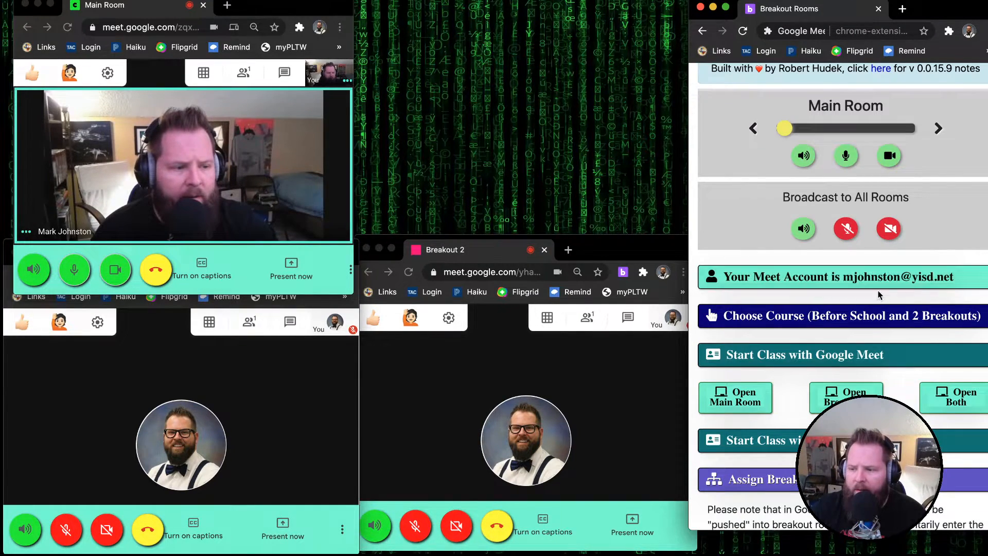
scroll(881, 291, "up", 2)
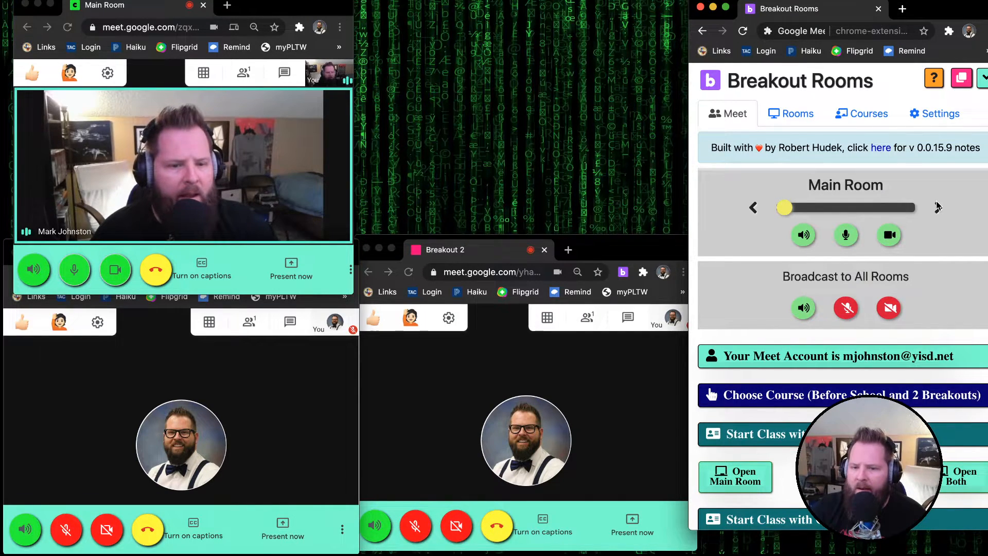
scroll(939, 231, "down", 1)
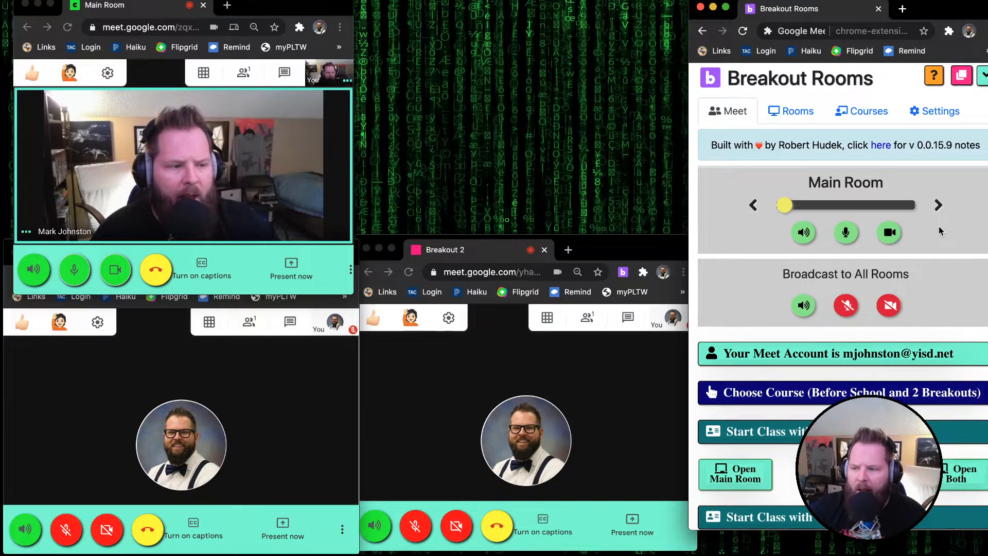
scroll(939, 231, "down", 3)
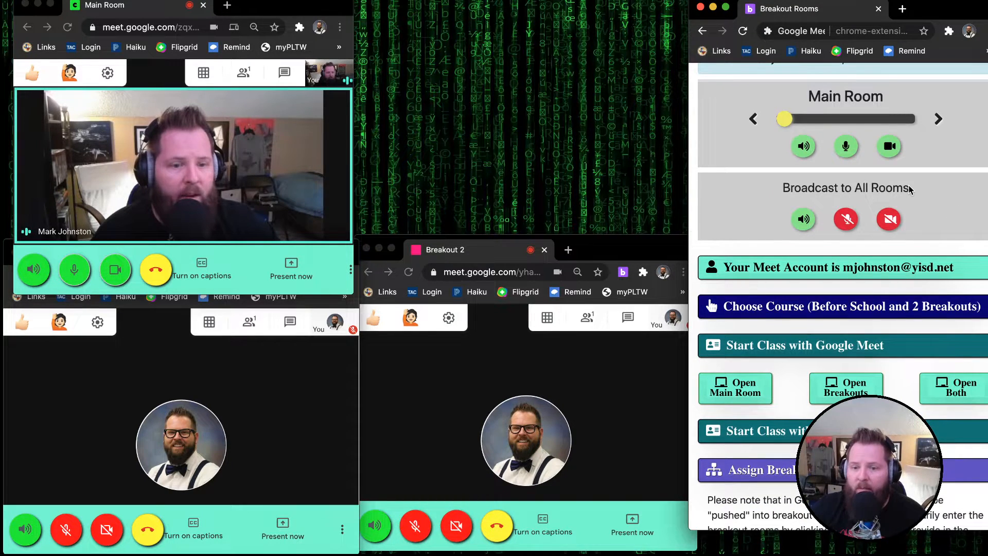
scroll(908, 177, "down", 15)
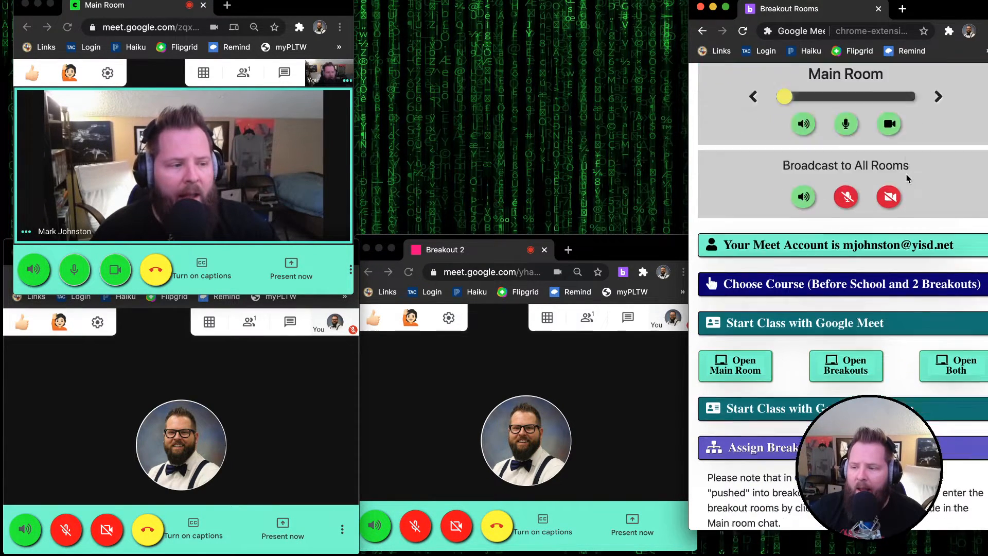
scroll(884, 206, "up", 8)
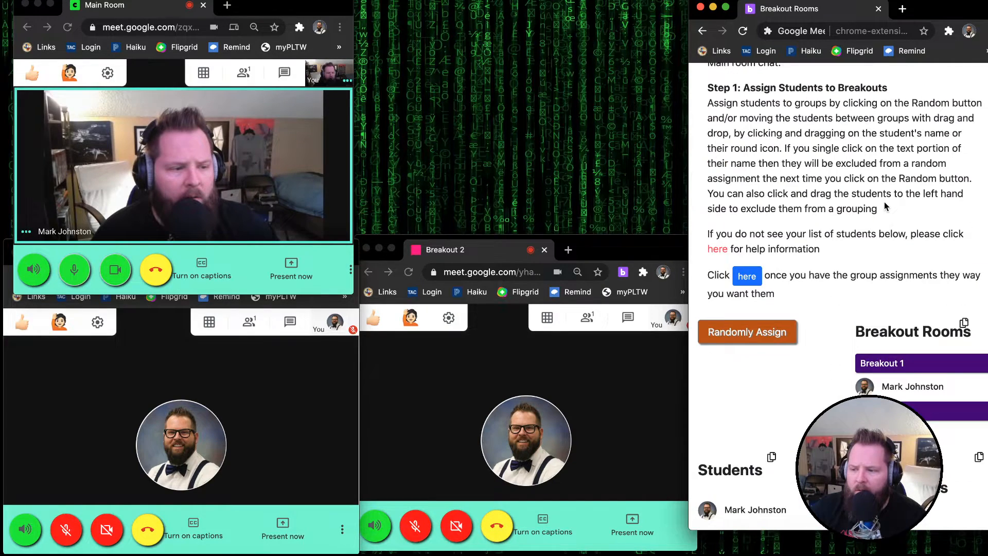
left_click(885, 116)
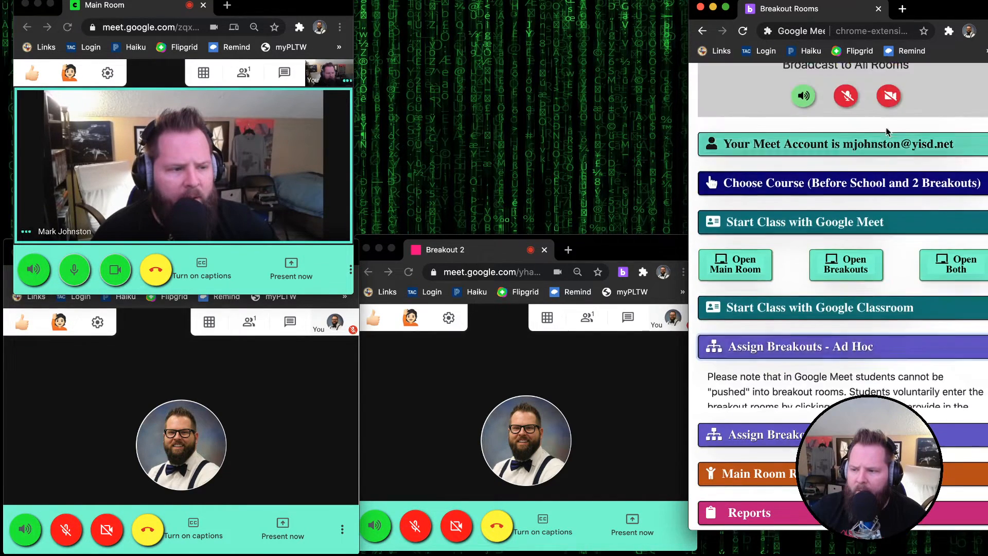
scroll(881, 194, "up", 3)
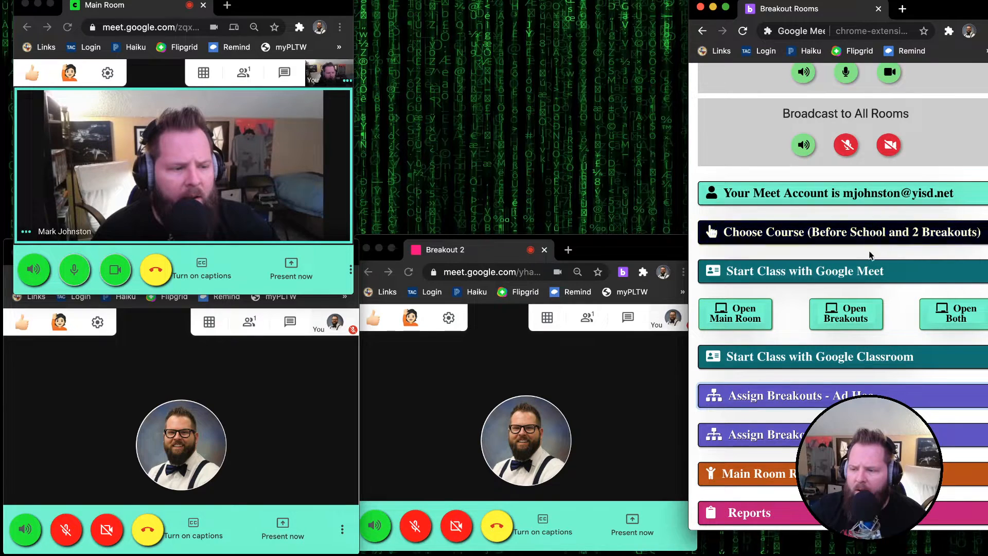
scroll(906, 216, "up", 3)
scroll(921, 236, "down", 2)
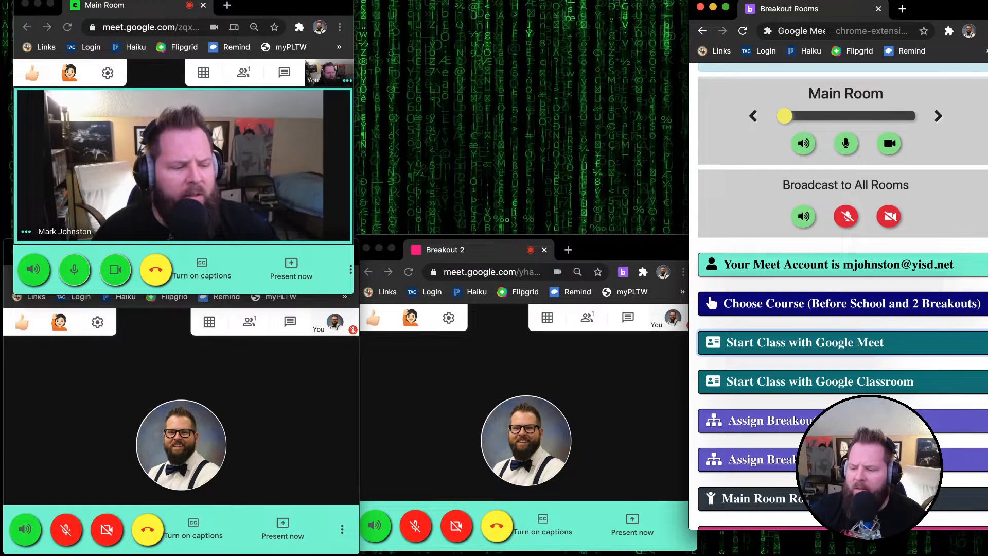
Expand the Main Room participant controls and mute all of its participants
left_click(833, 498)
scroll(834, 498, "down", 3)
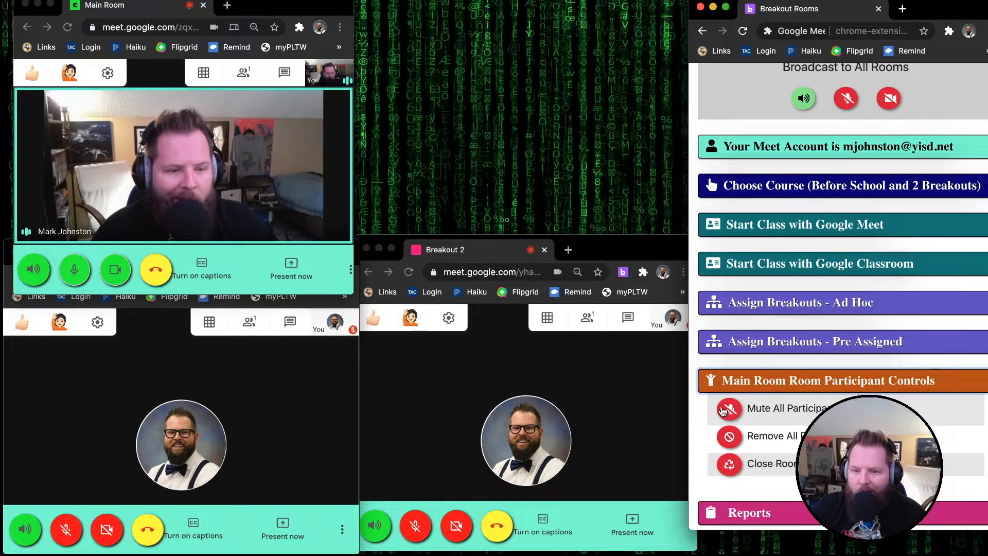
left_click(723, 410)
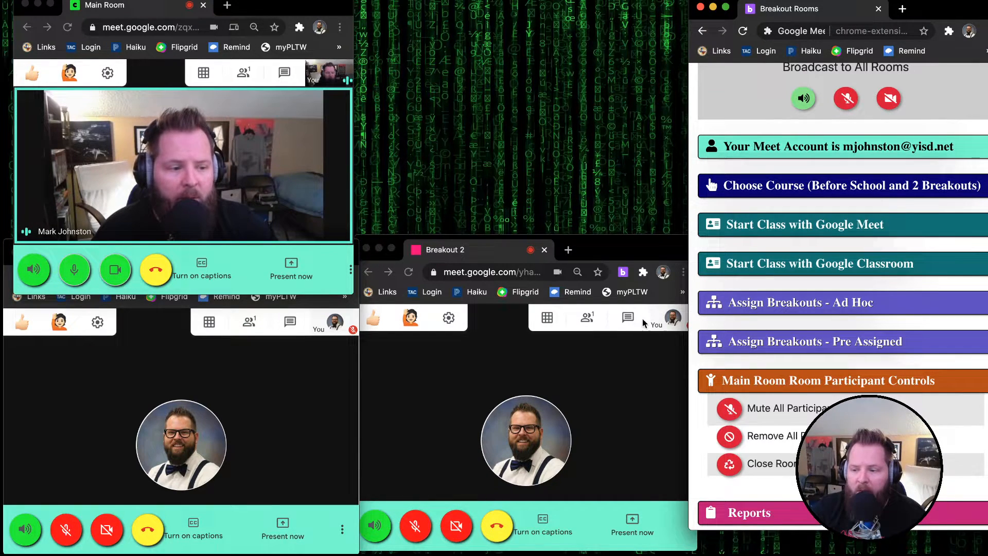
Make Breakout 1 the active room and bring its participant controls into view
scroll(916, 154, "up", 2)
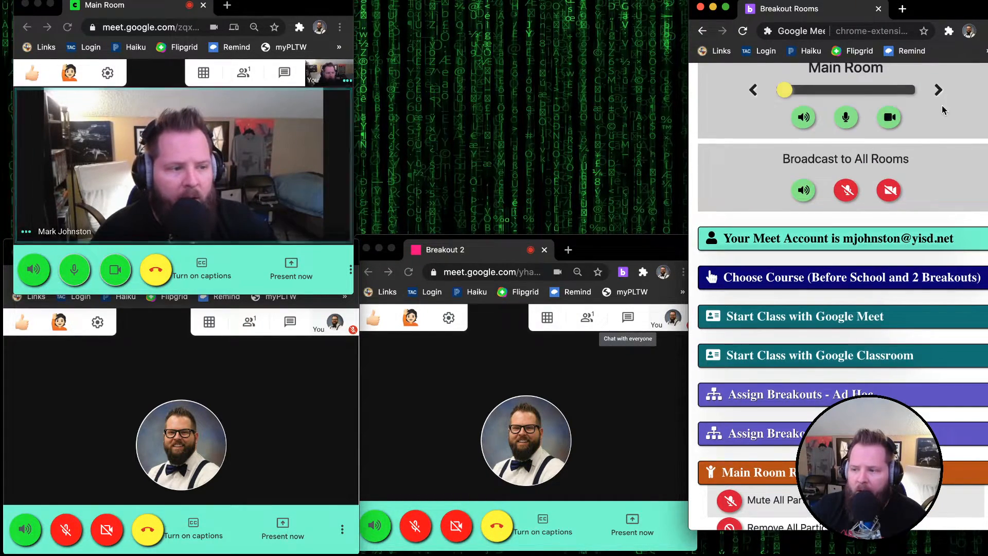
left_click(938, 90)
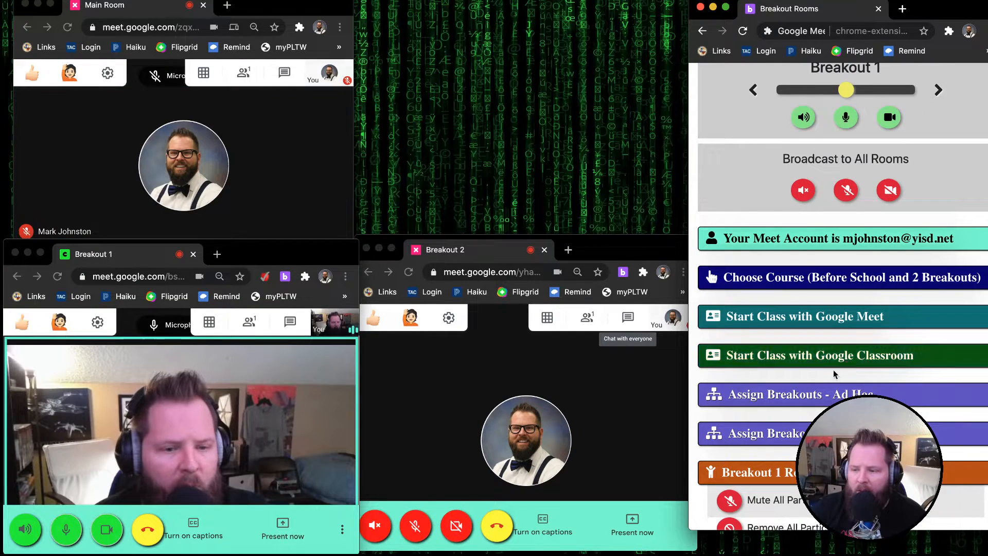
scroll(820, 400, "down", 2)
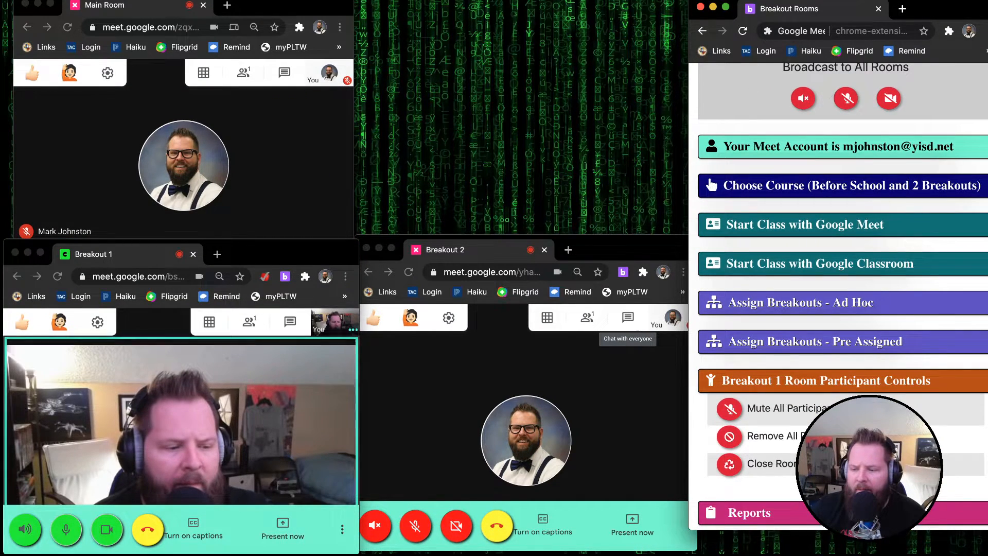
Remove all participants from Breakout 1, and close both the Breakout 1 and Breakout 2 rooms
left_click(734, 443)
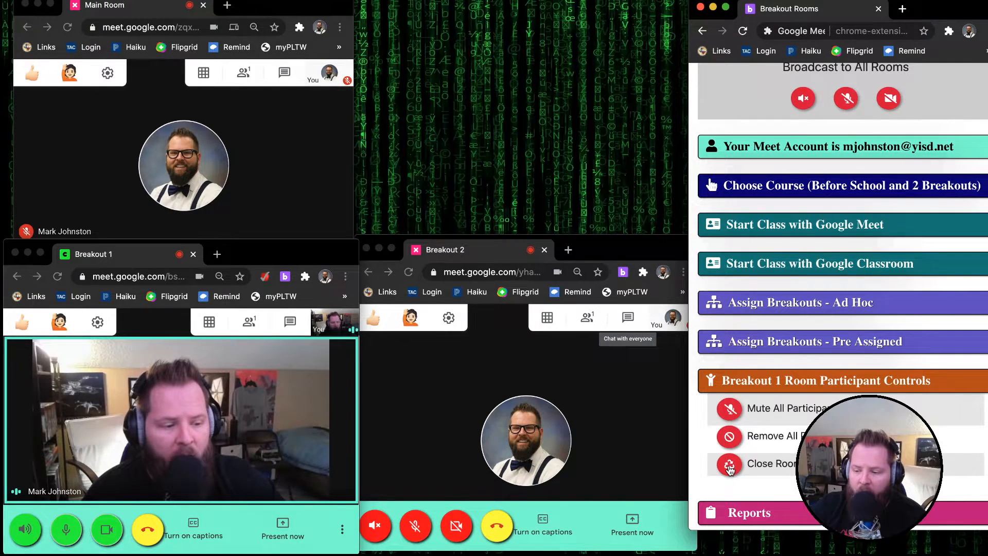
left_click(729, 465)
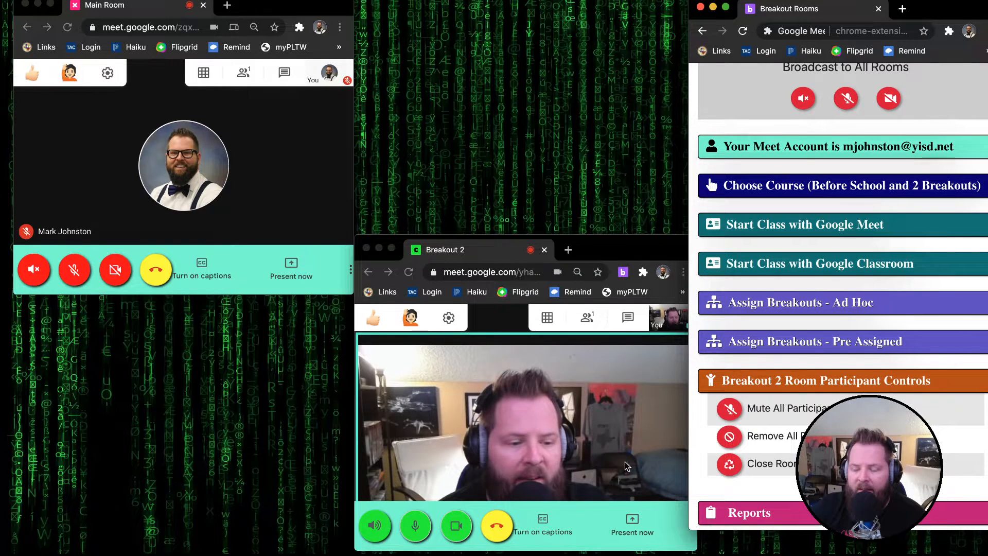
left_click(735, 468)
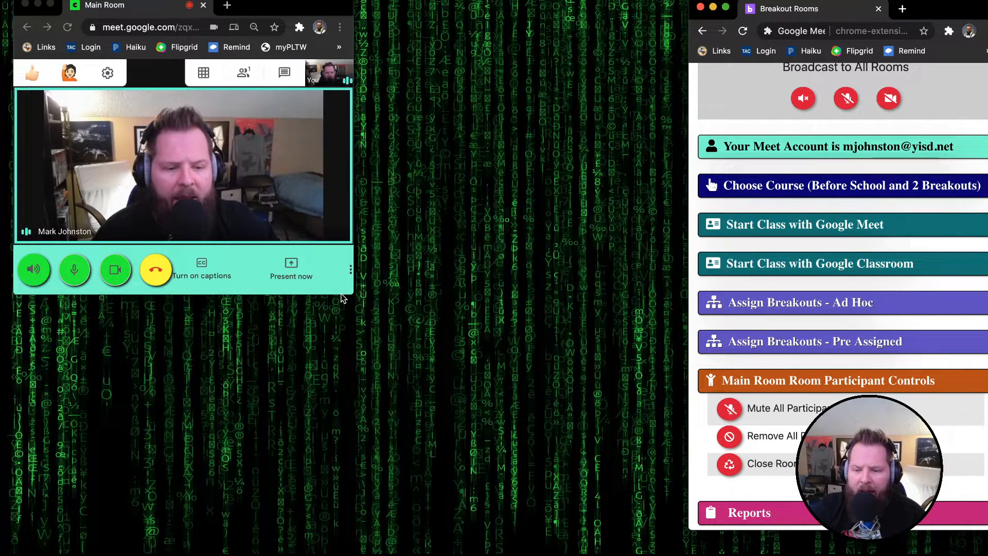
Expand the Start Class with Google Meet options and reopen only the breakout rooms
scroll(876, 256, "up", 1)
scroll(873, 252, "up", 5)
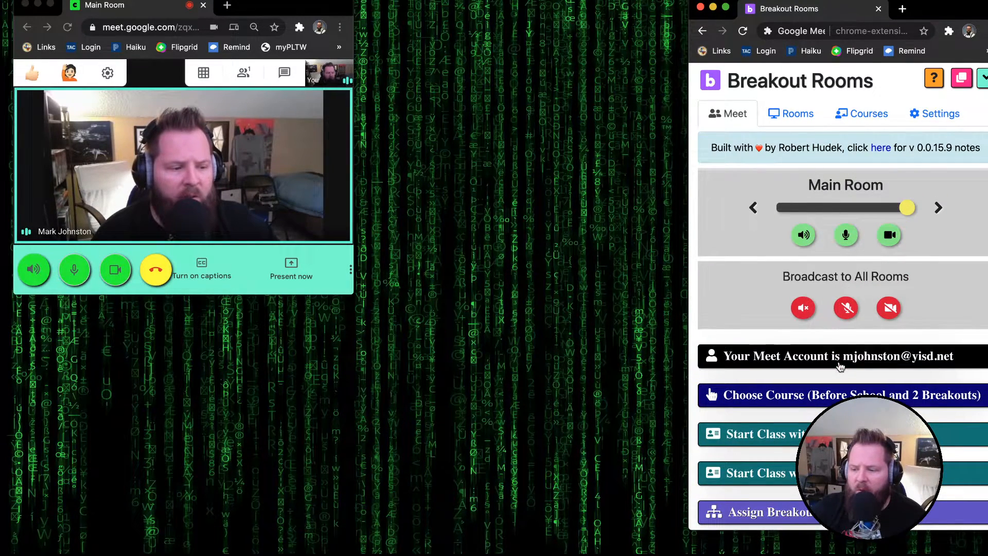
scroll(782, 360, "down", 1)
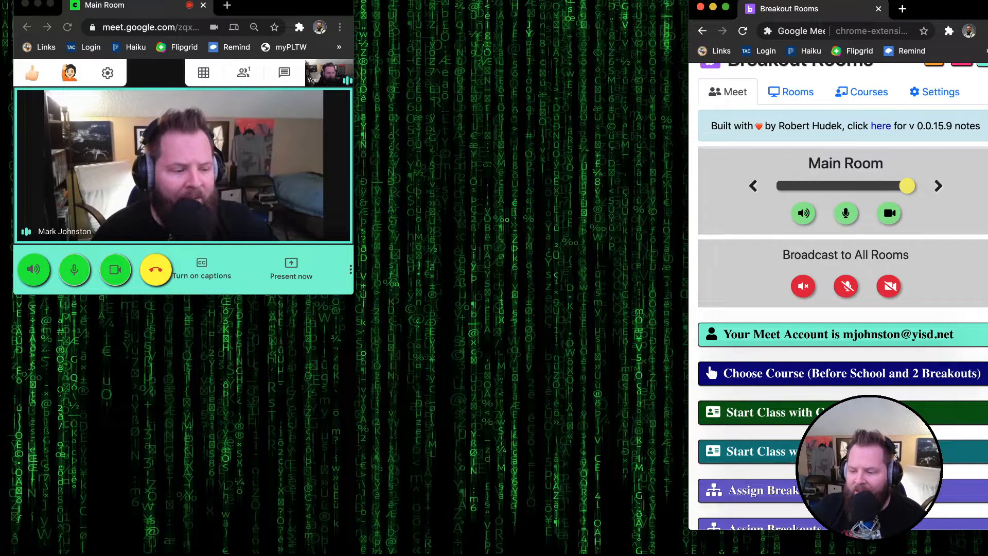
left_click(854, 412)
scroll(854, 411, "down", 3)
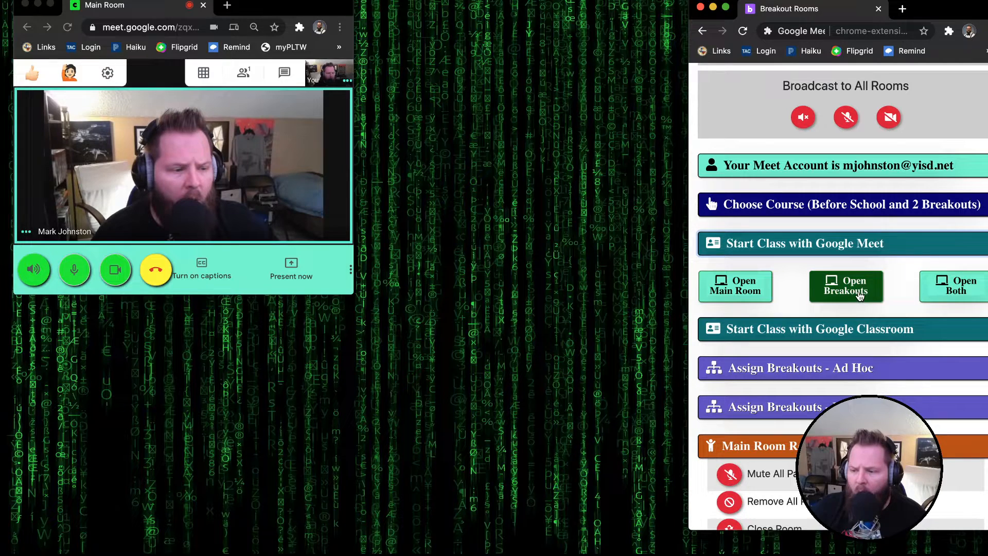
left_click(832, 298)
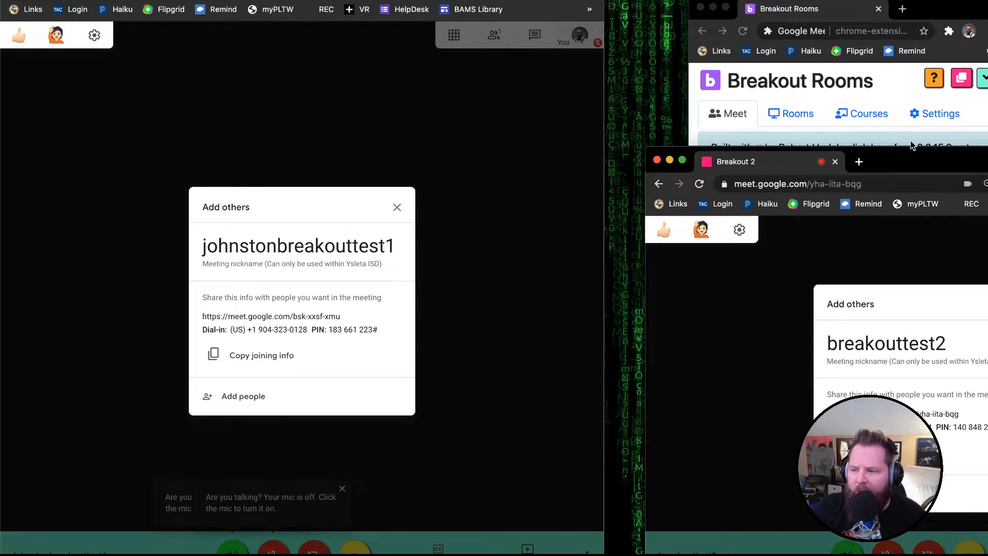
Shrink the Breakout 1 and Breakout 2 windows and arrange them side by side below the Main Room window
left_click_drag(930, 152, 470, 101)
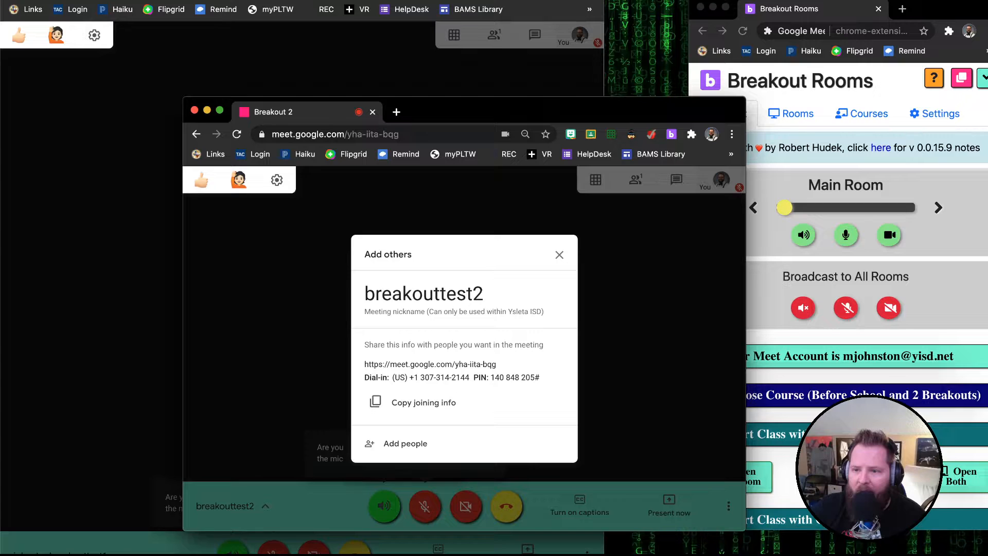
left_click(128, 154)
left_click_drag(603, 1, 425, 217)
left_click_drag(460, 112, 659, 166)
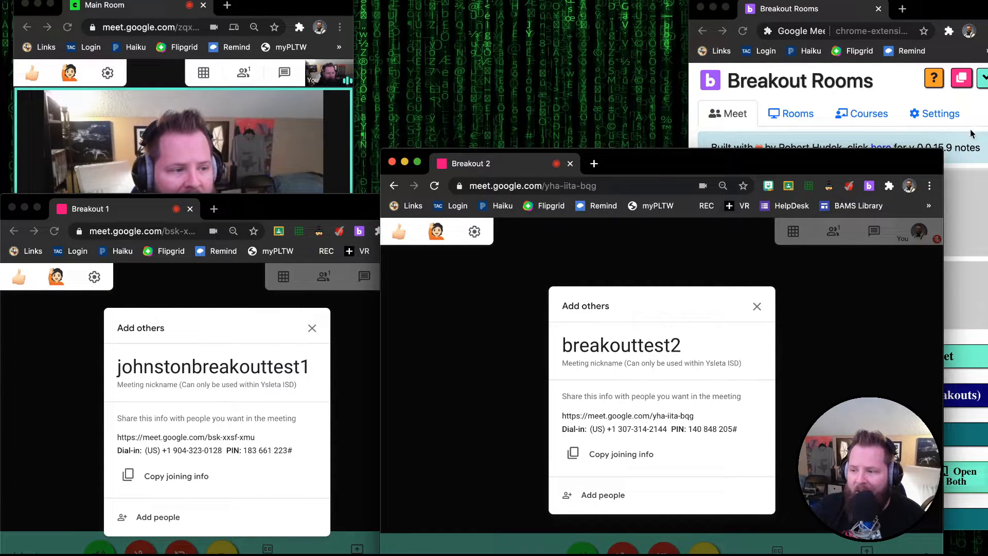
left_click_drag(938, 153, 870, 233)
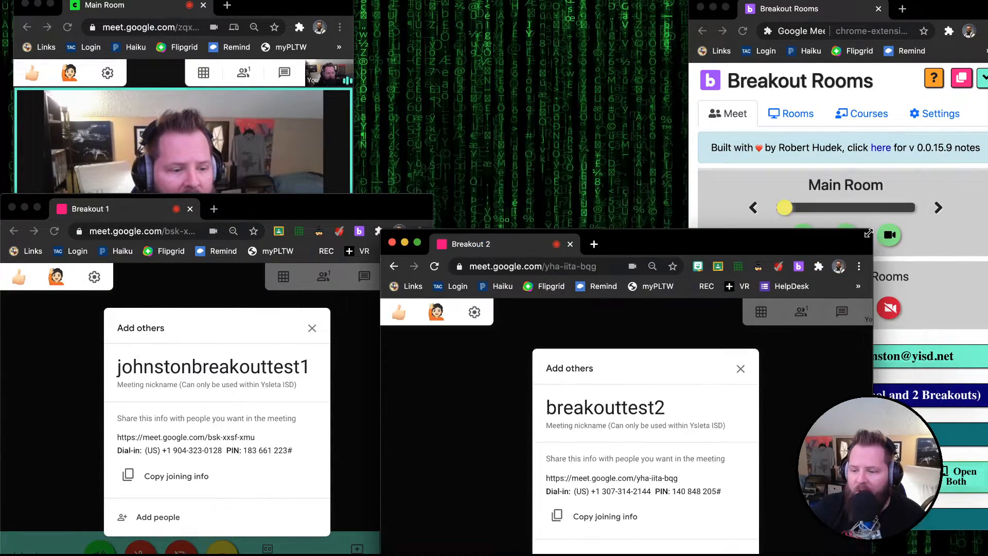
Dismiss the Add others dialogs in both breakout Meets, and reposition the Breakout 2 window to show its call controls
left_click(723, 347)
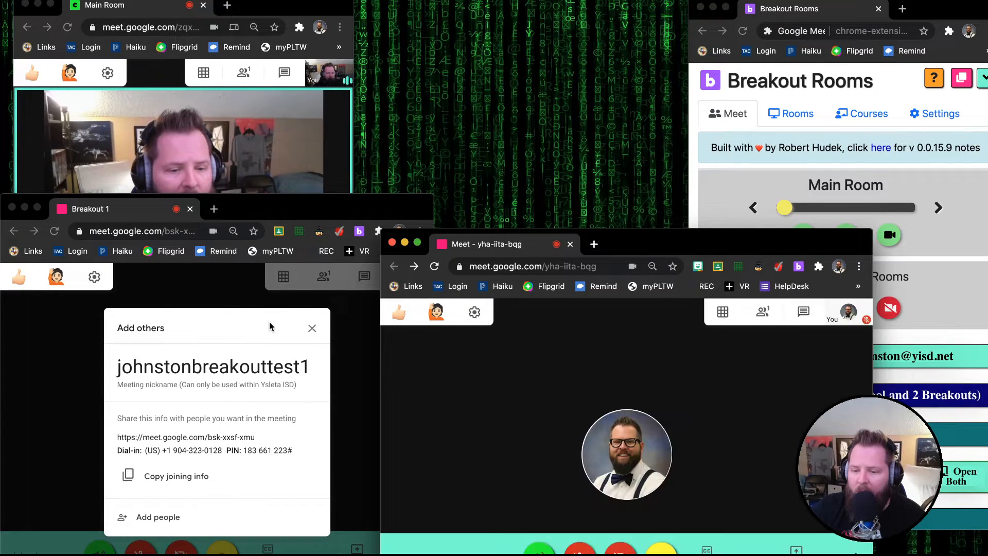
left_click(317, 332)
left_click(311, 329)
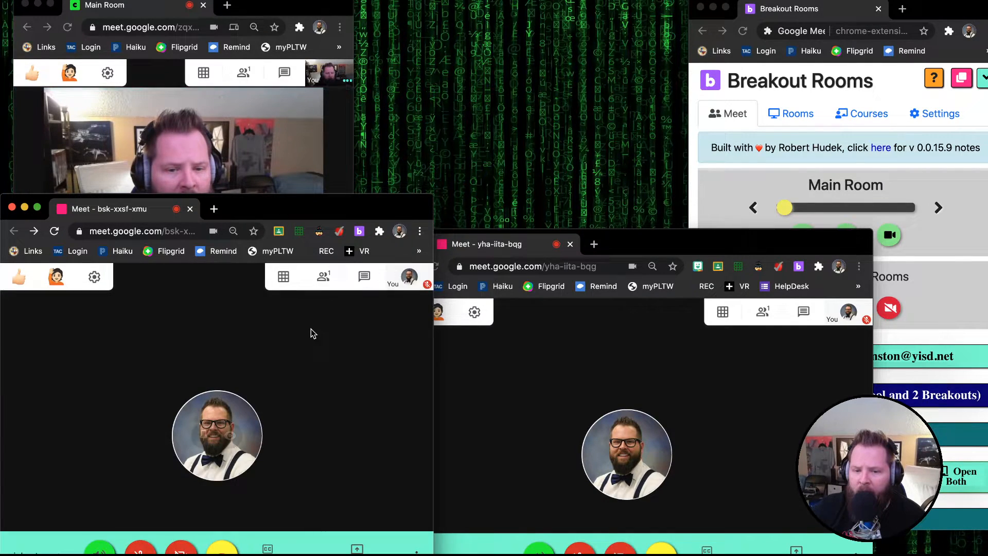
left_click_drag(627, 239, 602, 222)
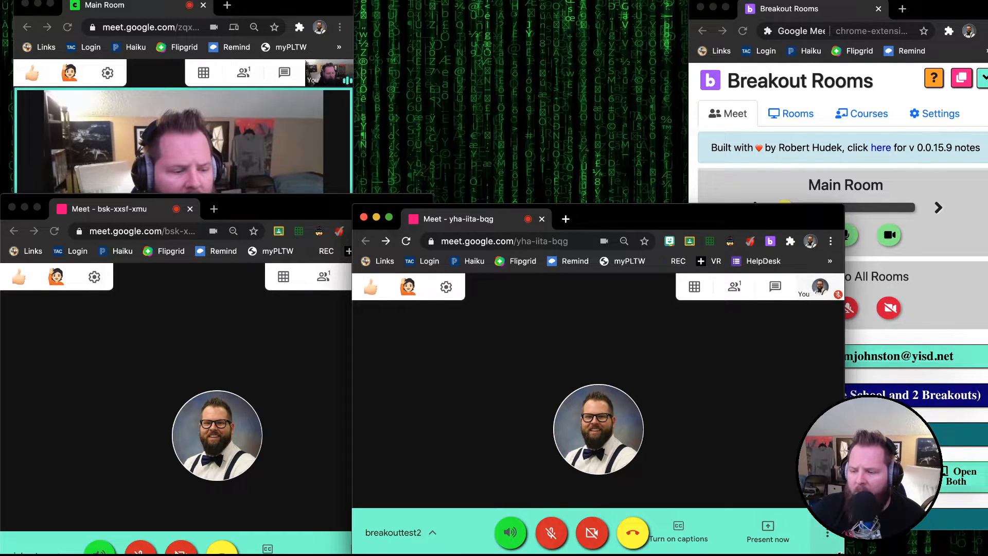
Cycle the active room forward twice through Breakout 1 and Breakout 2, ending on the Main Room each time
left_click(937, 208)
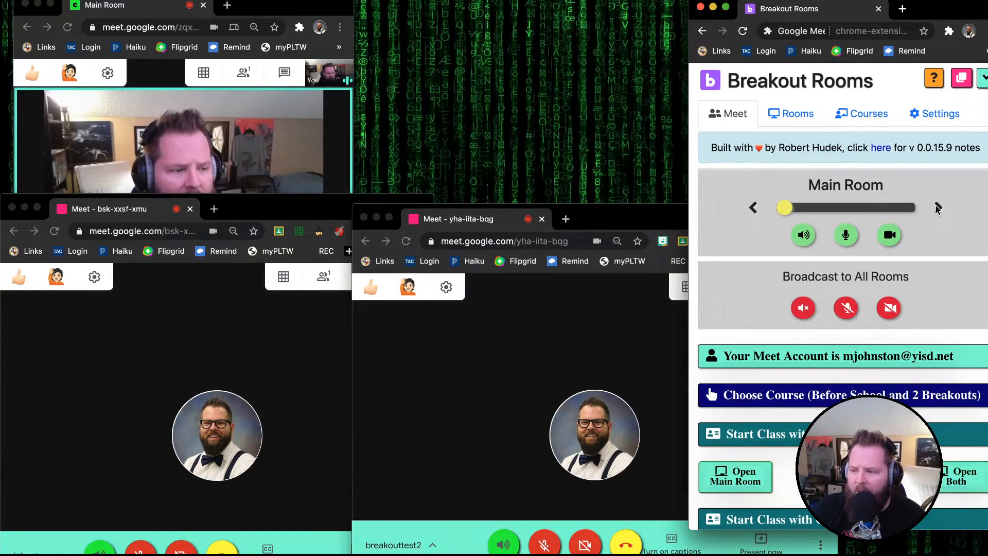
left_click(937, 207)
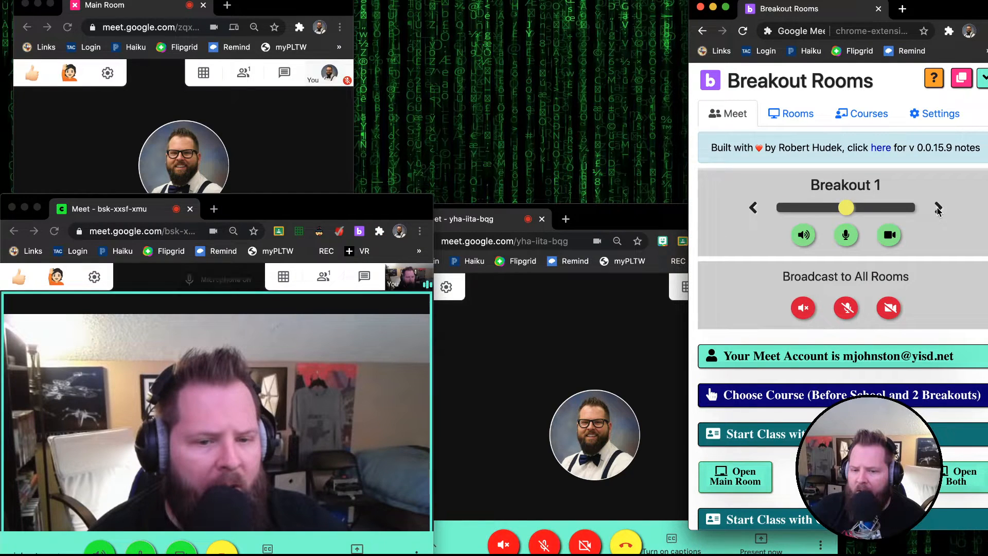
left_click(937, 207)
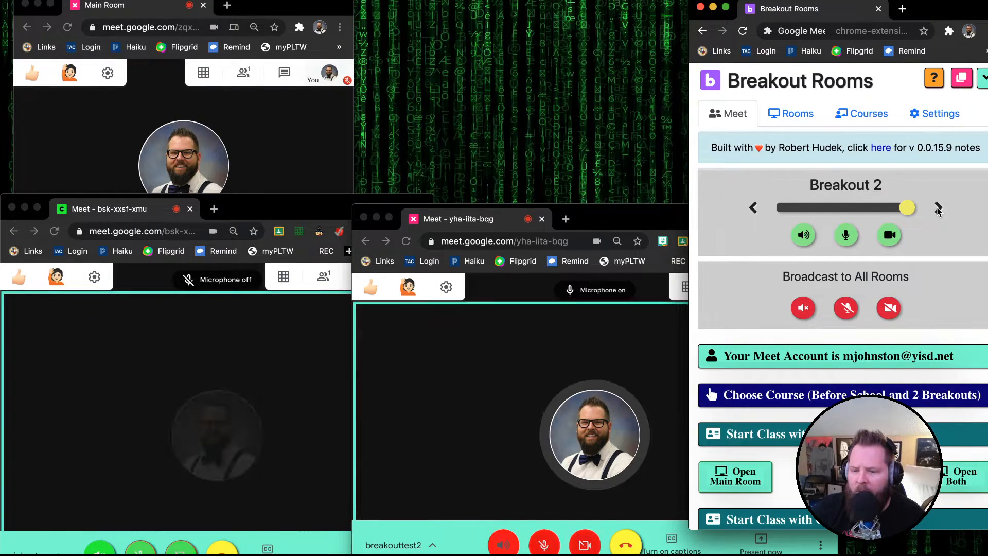
left_click(936, 208)
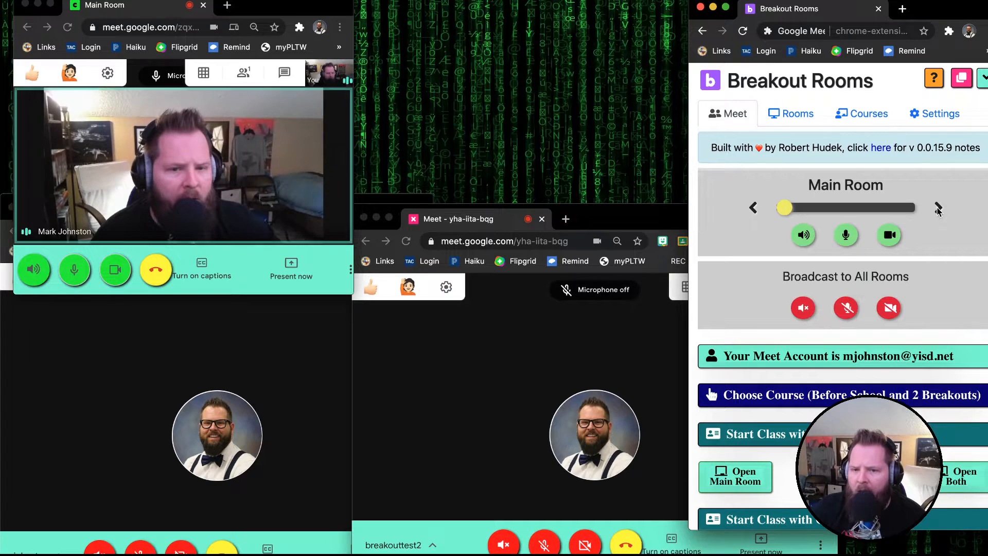
left_click(937, 208)
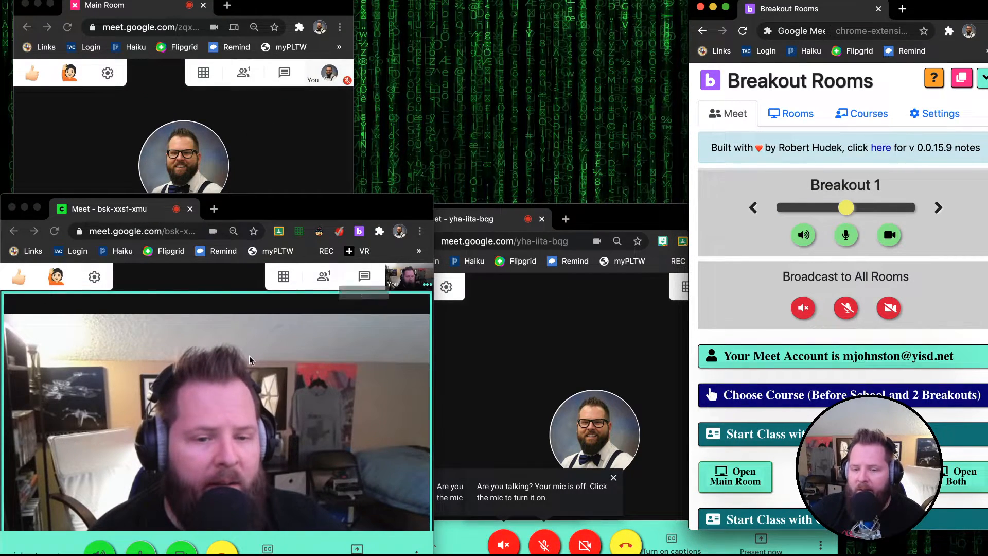
left_click(938, 208)
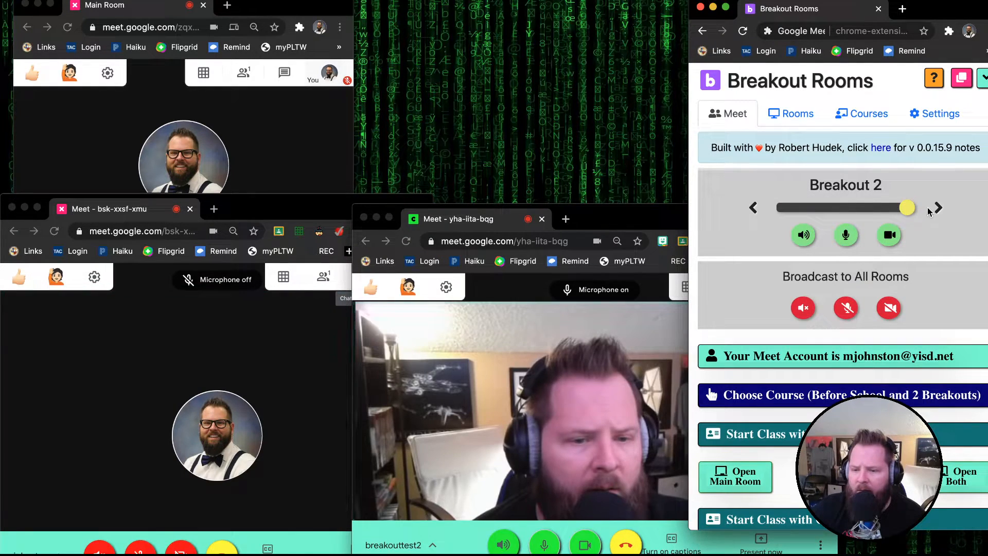
left_click(937, 208)
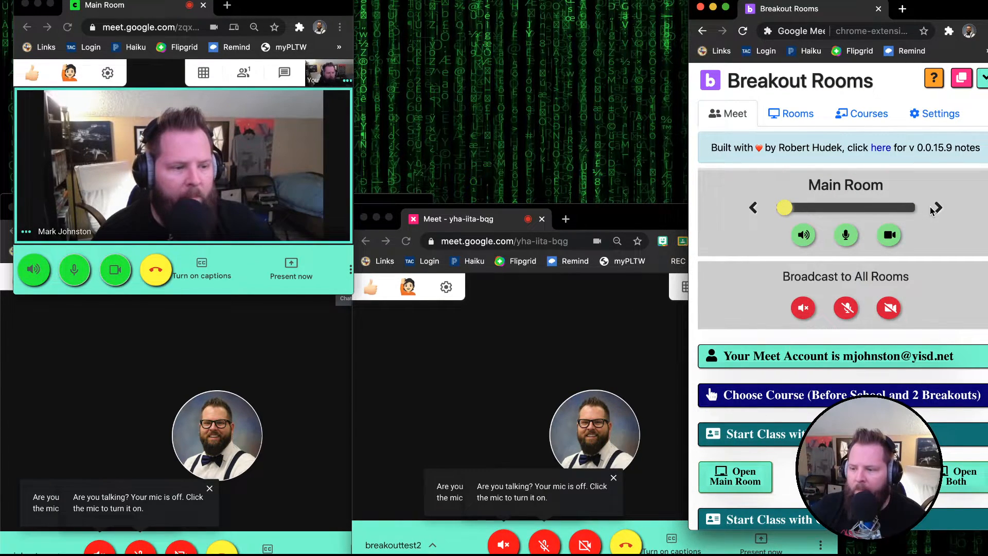
Switch the active room from the Main Room to Breakout 1 and close the Breakout 1 room
scroll(881, 351, "down", 5)
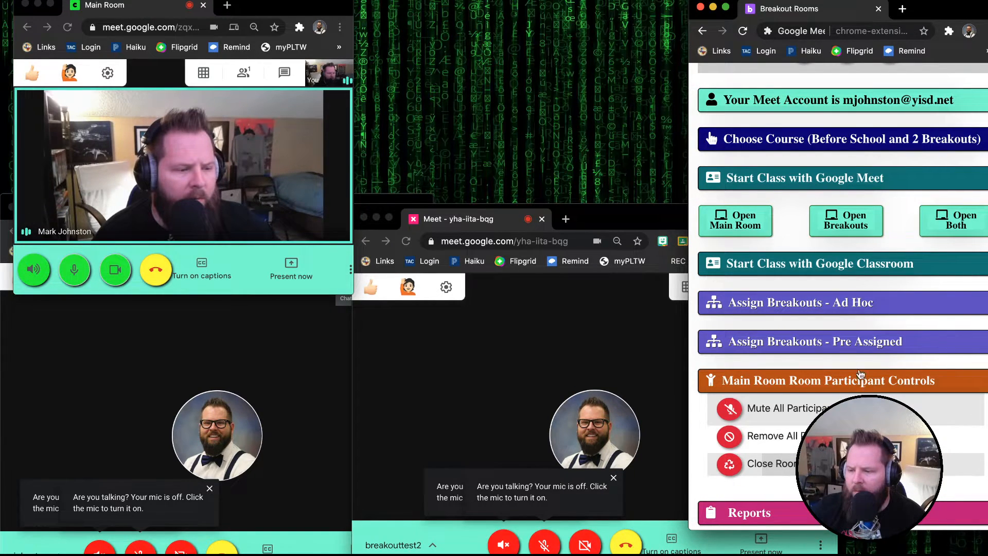
scroll(860, 374, "up", 5)
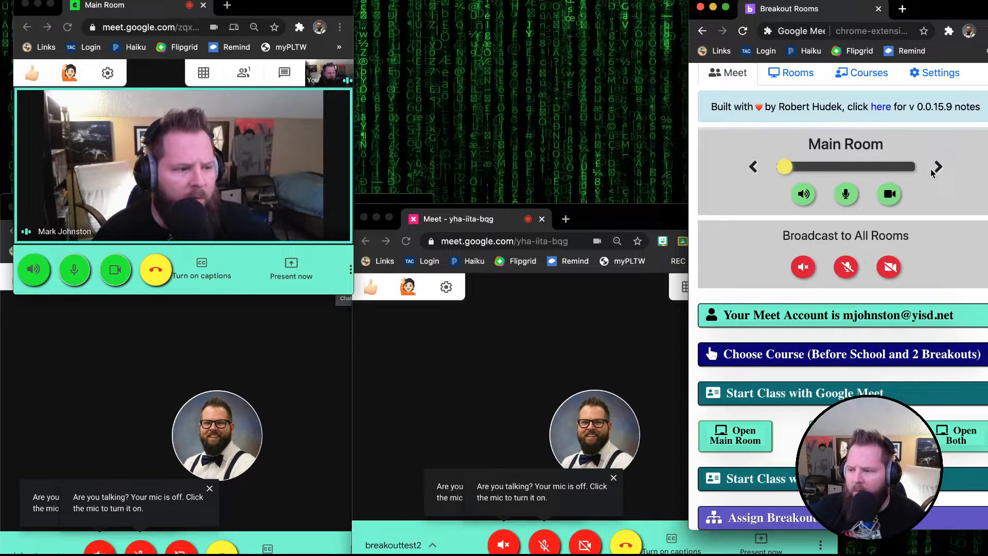
left_click(932, 170)
scroll(839, 330, "down", 4)
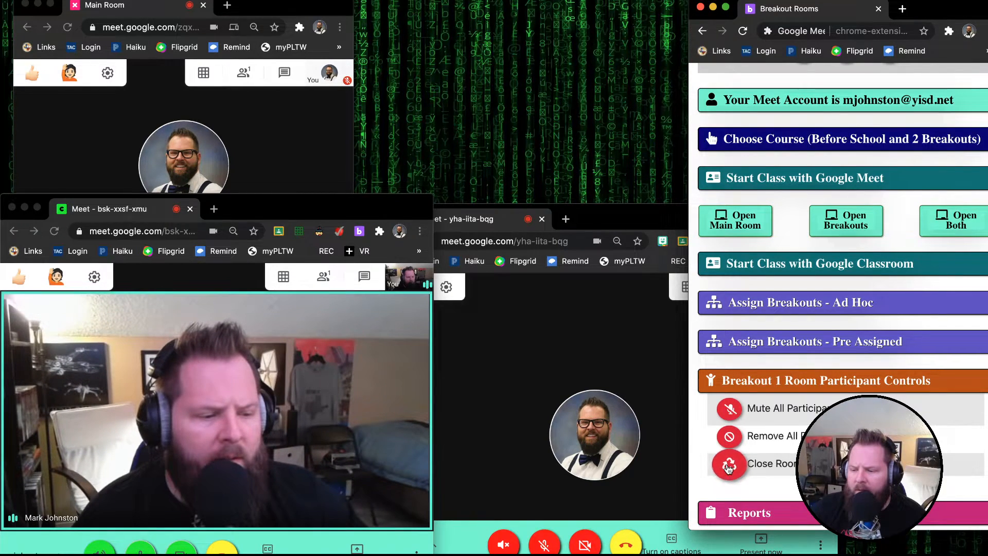
left_click(728, 466)
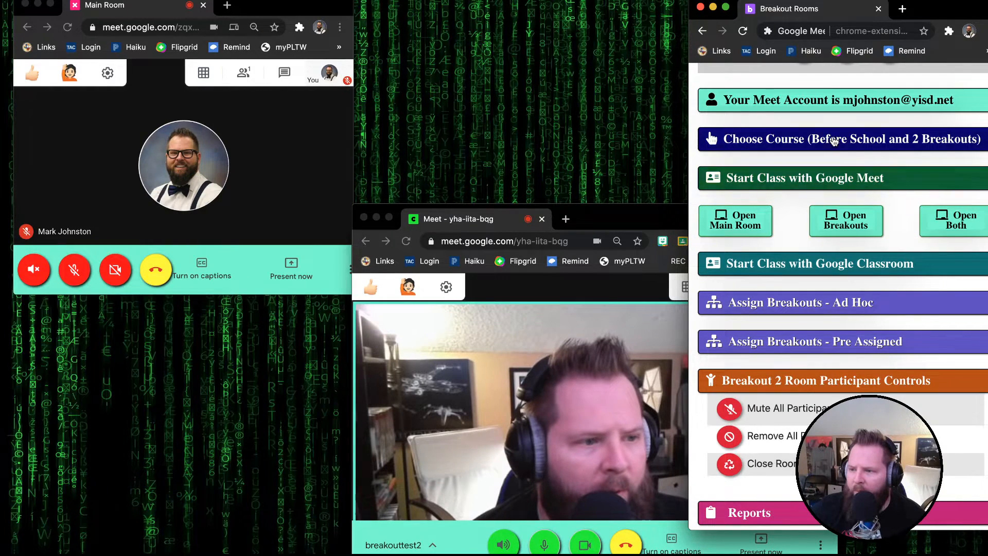
Close the Breakout 2 room using its room participant controls, leaving only the Main Room open
scroll(835, 141, "up", 5)
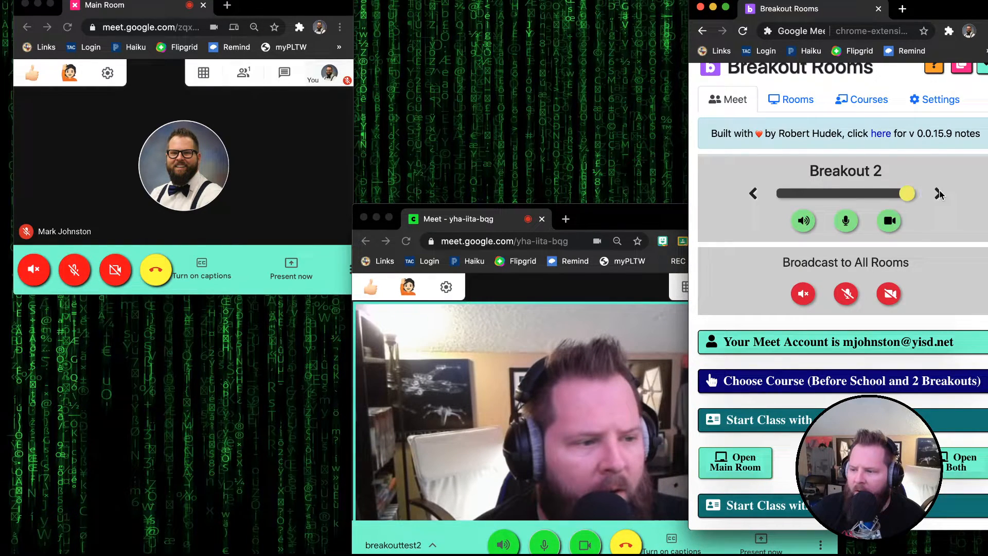
scroll(800, 317, "down", 5)
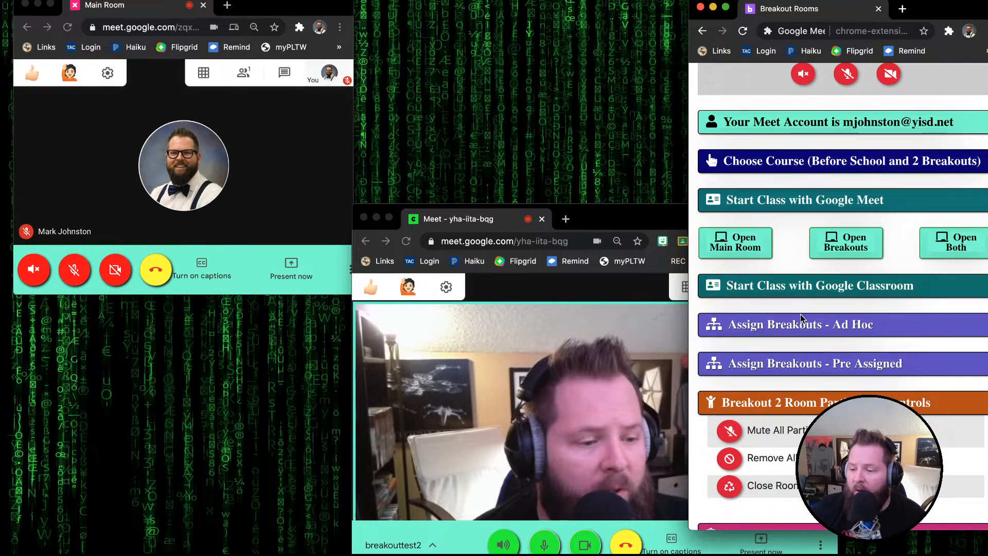
scroll(800, 318, "down", 1)
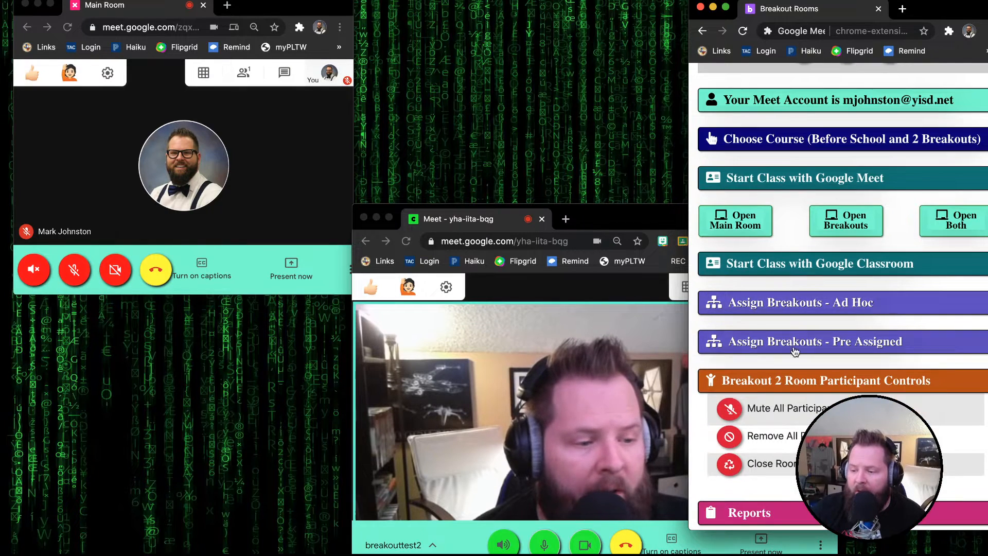
left_click(739, 446)
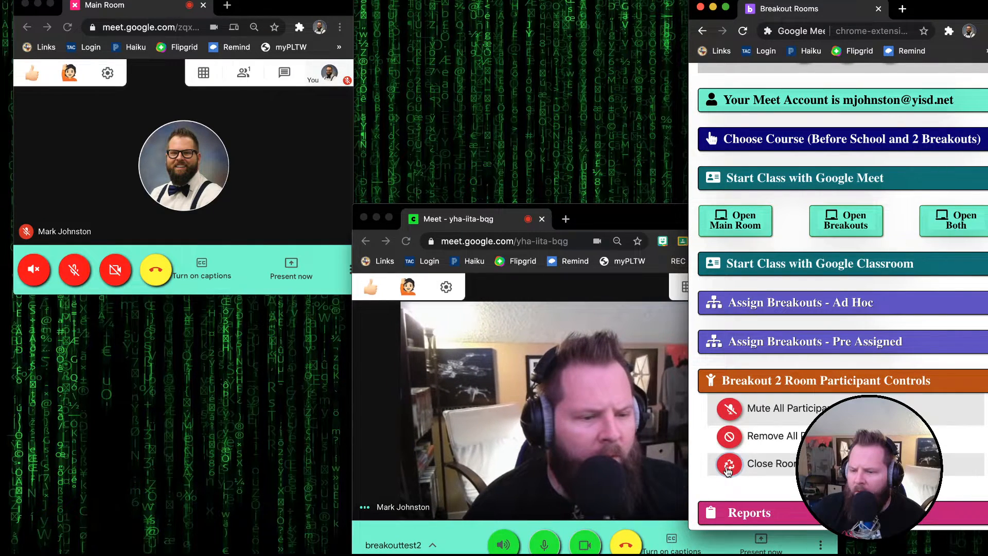
left_click(728, 468)
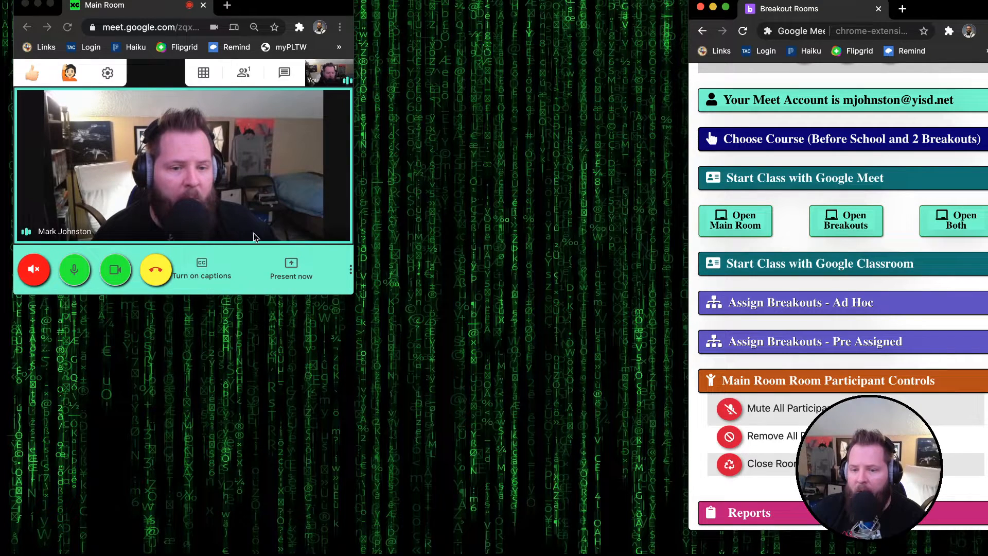
Enlarge the Main Room Meet window so that its full call controls fit
left_click_drag(351, 299, 538, 419)
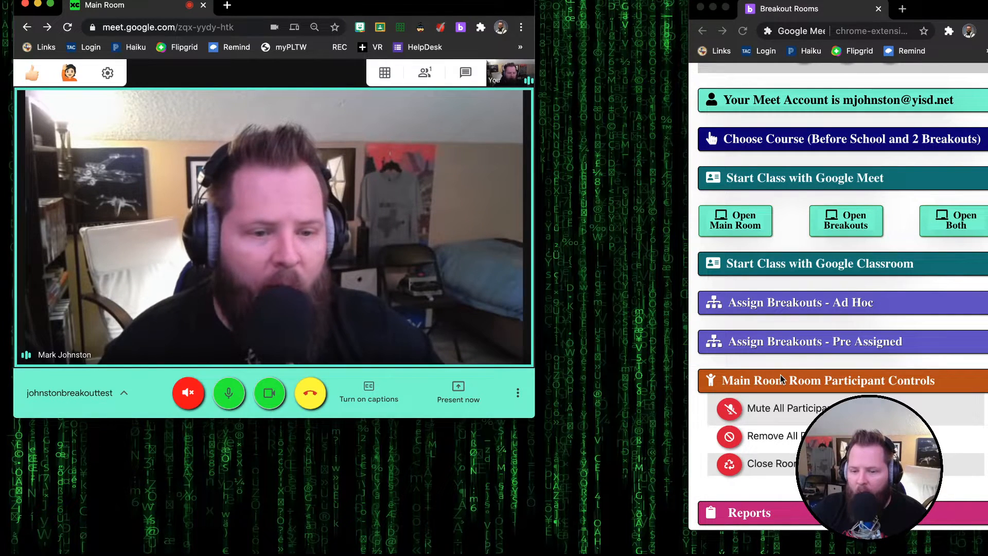
scroll(711, 139, "up", 1)
scroll(711, 139, "down", 1)
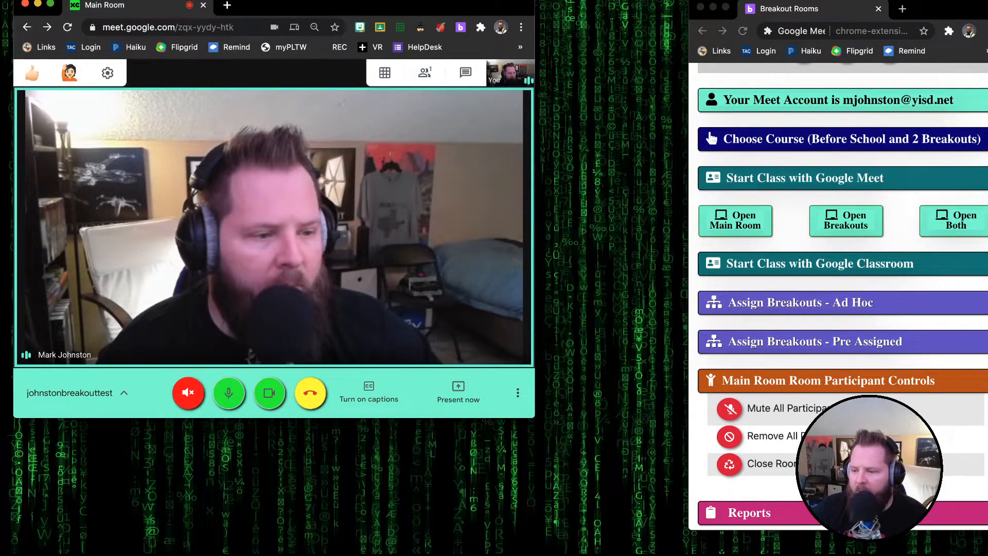
scroll(843, 309, "up", 10)
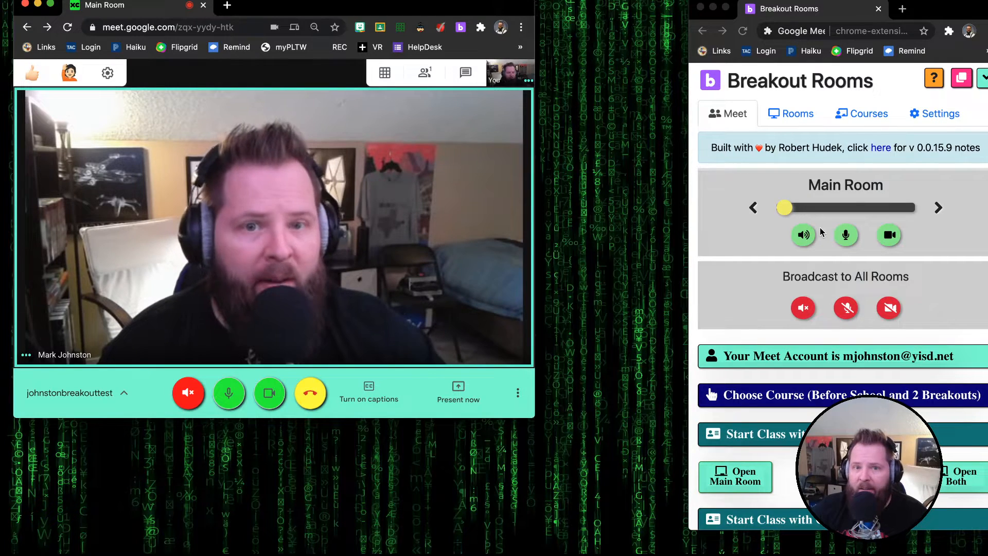
Check the course list, and add a third breakout room named Breakout 3 to the Before School room list
left_click(803, 113)
left_click(800, 119)
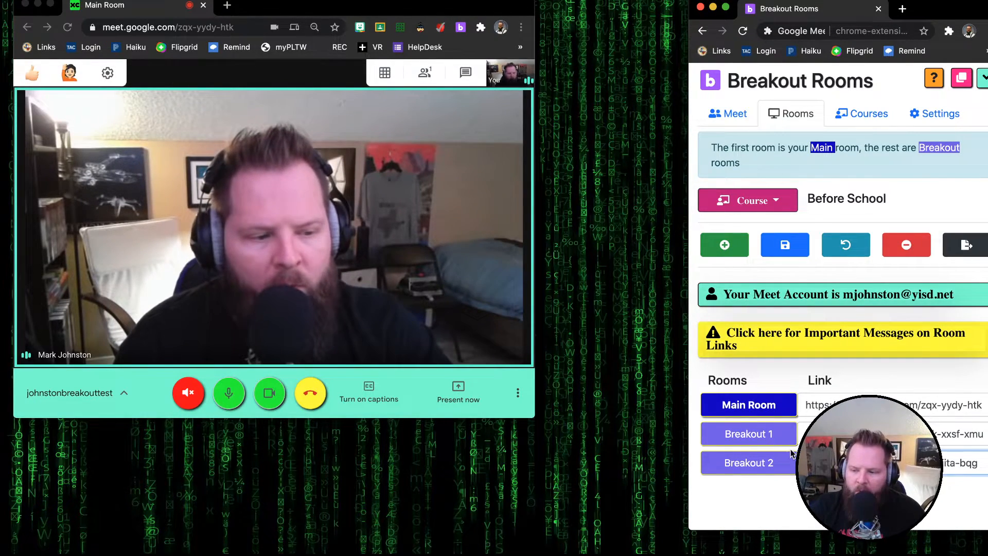
left_click(863, 114)
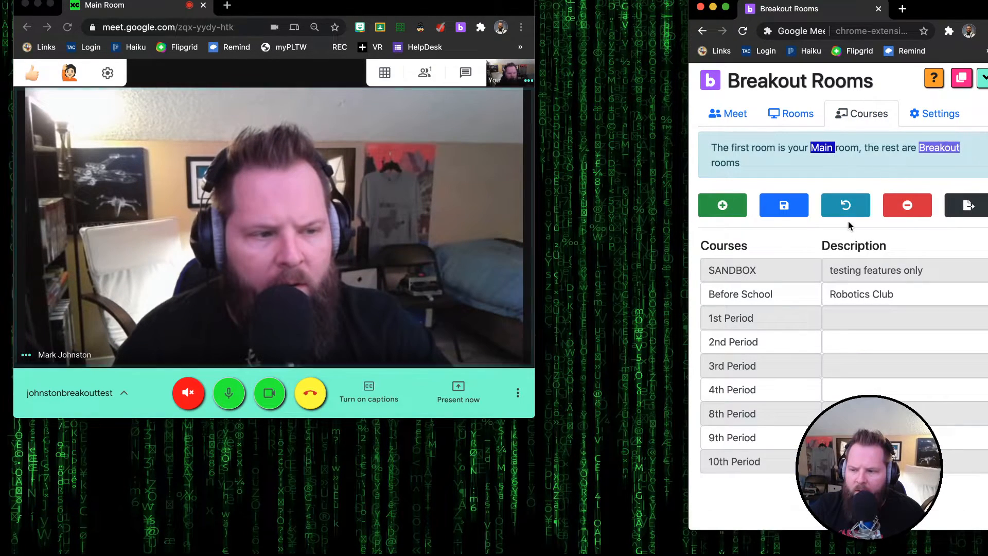
left_click(798, 113)
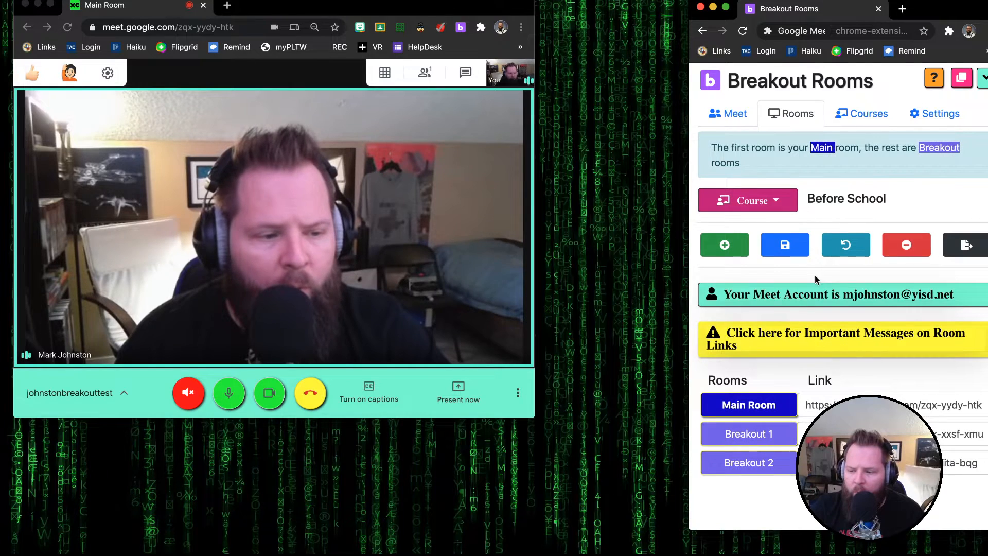
left_click(743, 248)
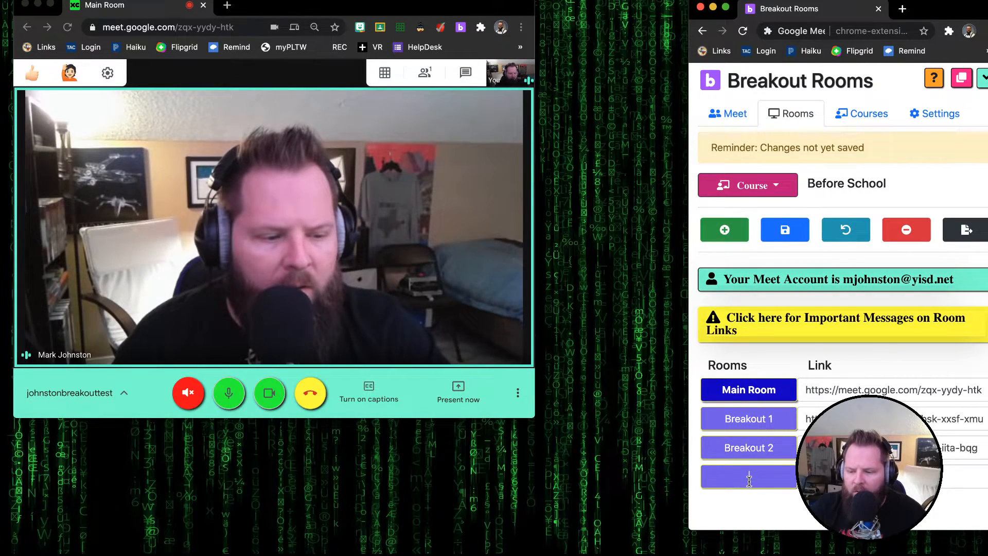
type("Break")
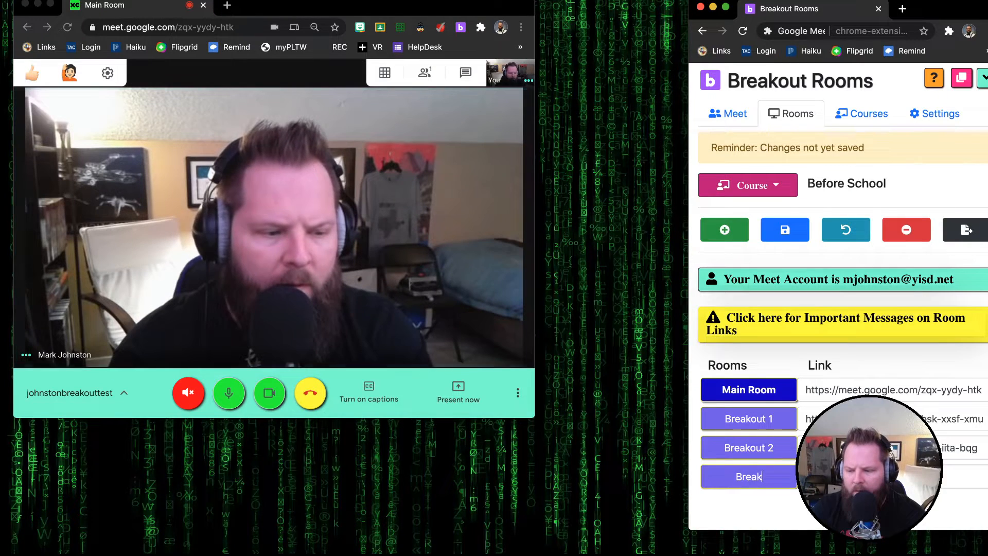
type("out 3")
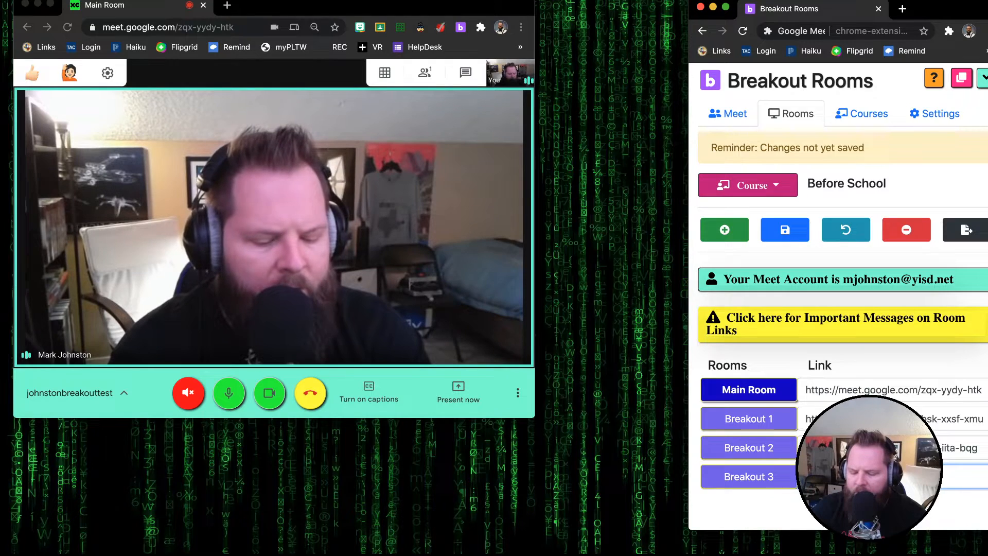
Give Breakout 3 a Meet nickname link ending in test2345 and save the room links
key("super+v")
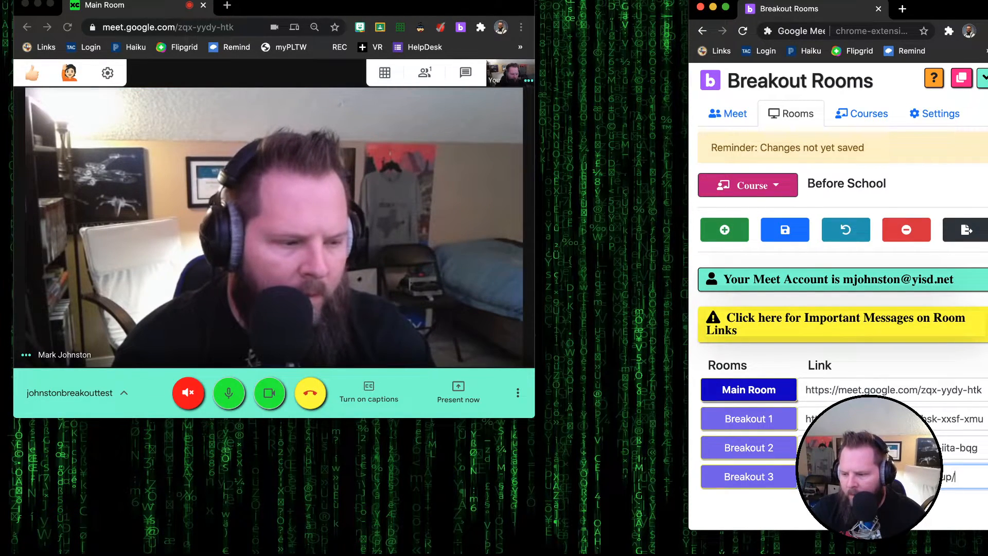
type("johnst")
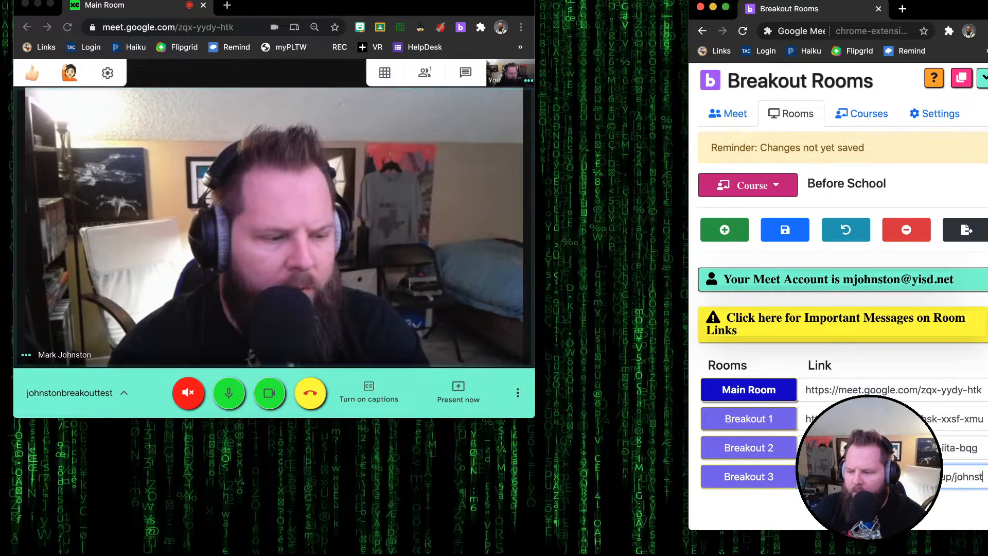
type("ontest2345")
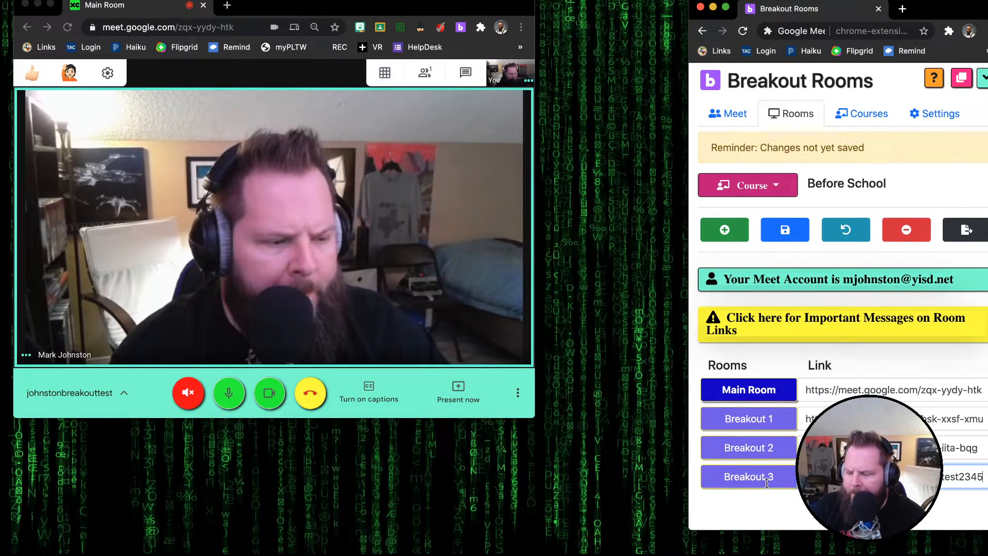
left_click(801, 240)
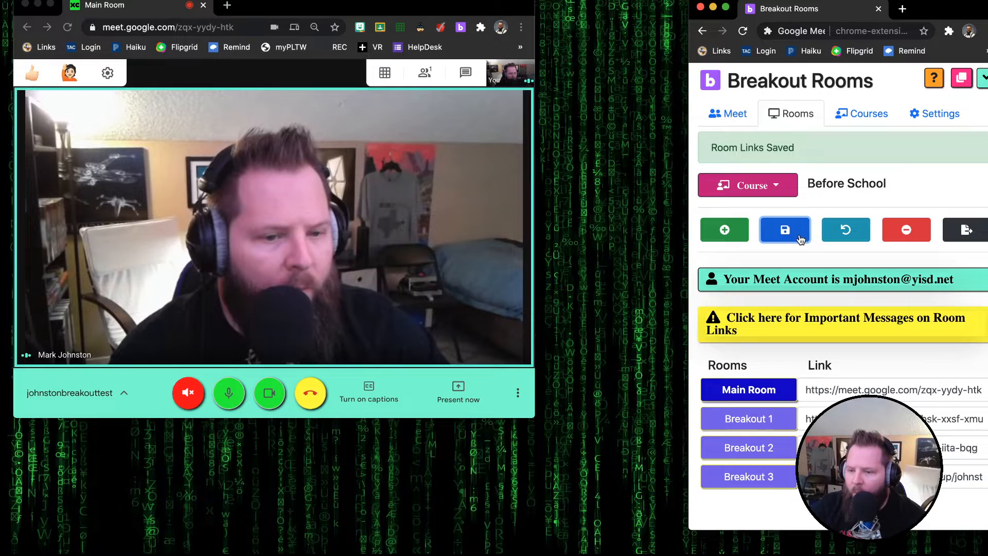
Set the number of breakouts for the Before School course to 3 and open the class's Meet rooms
left_click(725, 113)
scroll(864, 356, "down", 3)
scroll(865, 360, "down", 2)
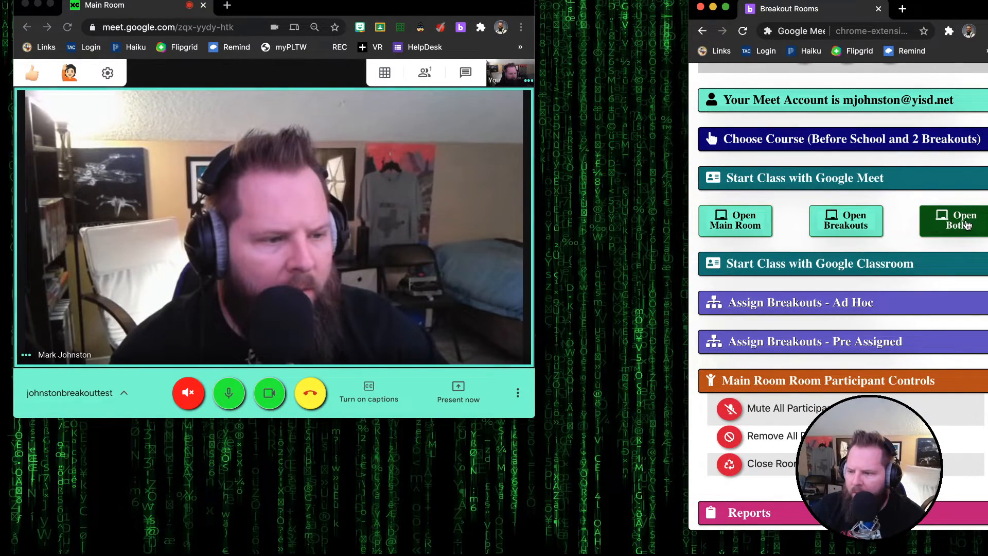
scroll(859, 180, "up", 4)
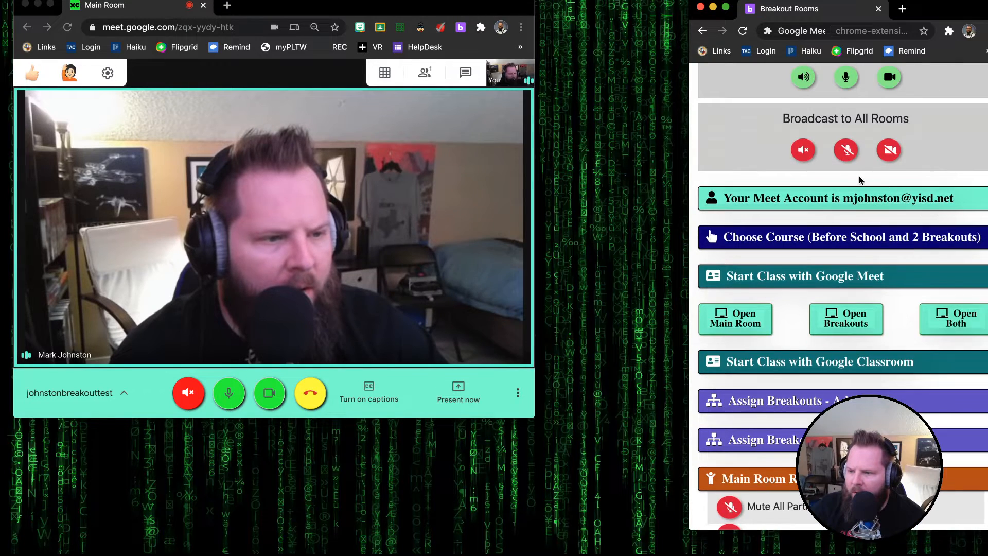
left_click(810, 235)
left_click(753, 310)
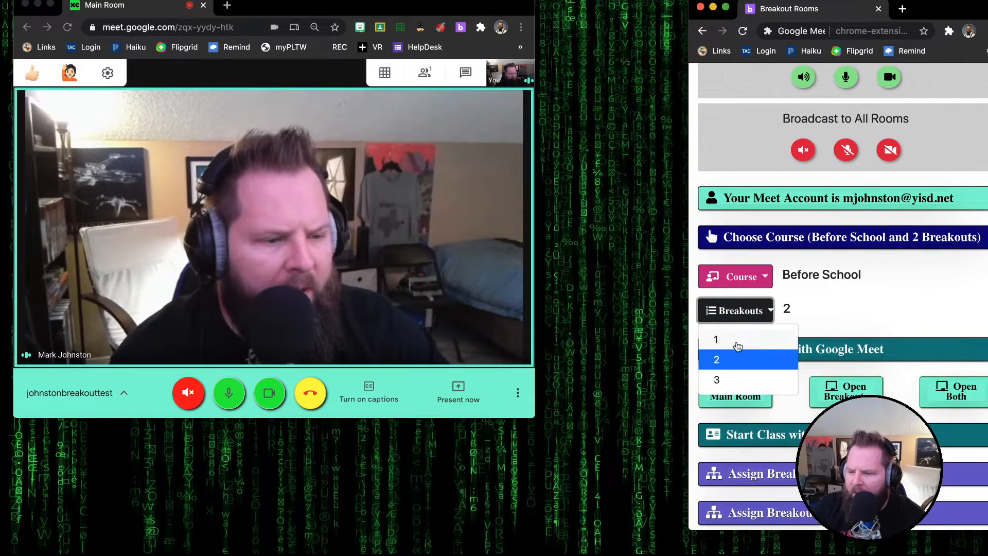
left_click(729, 379)
scroll(844, 308, "down", 5)
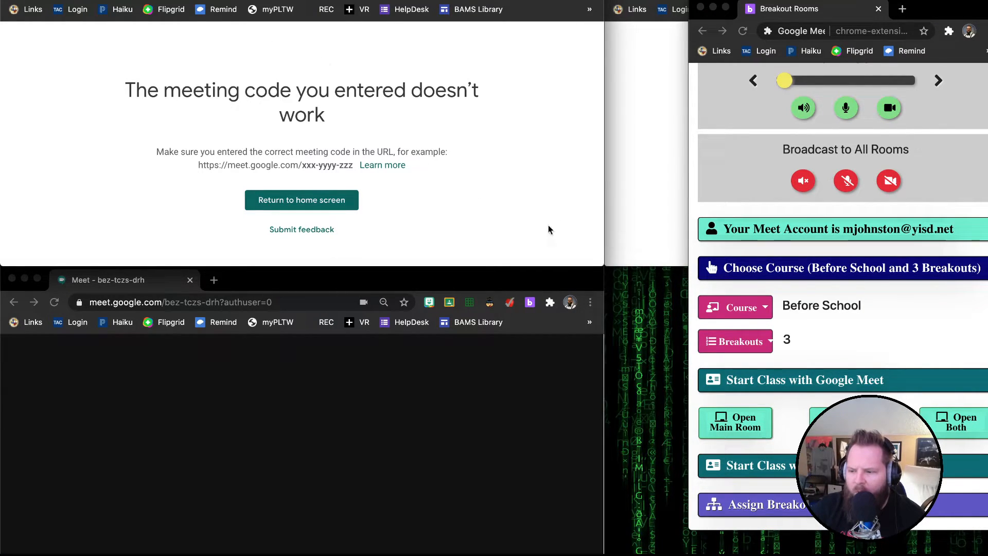
Show the Before School room links again and dismiss the Add others dialog in the Breakout 3 Meet
left_click(869, 346)
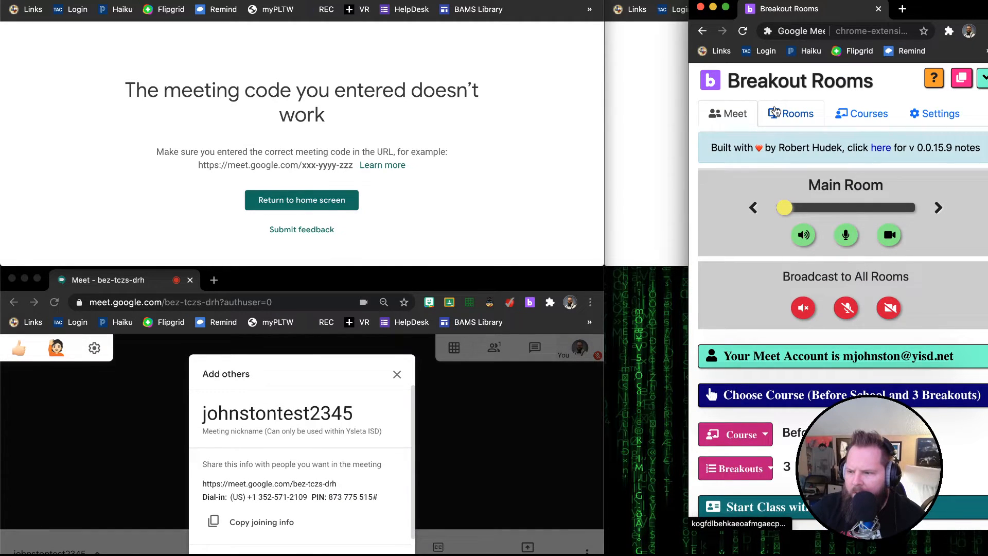
left_click(780, 117)
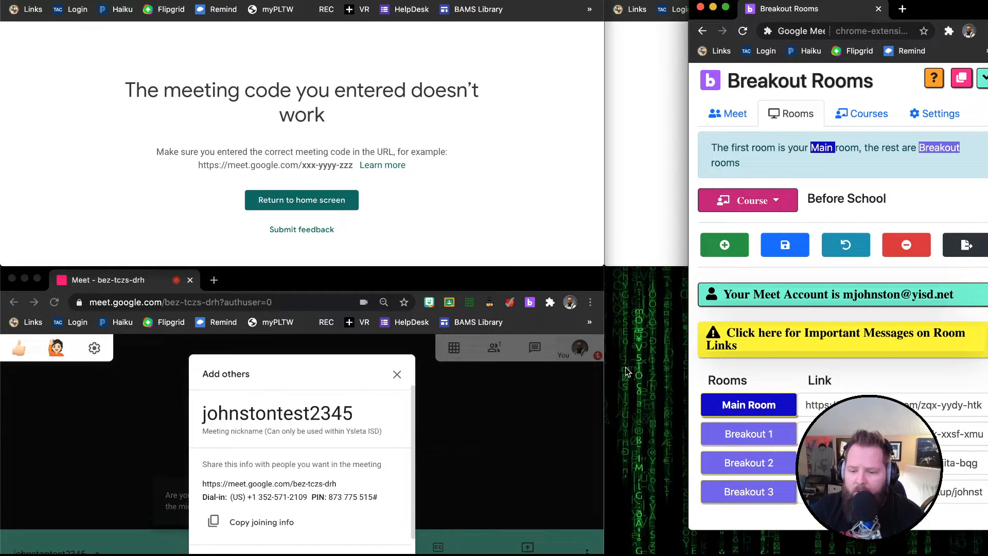
left_click(630, 140)
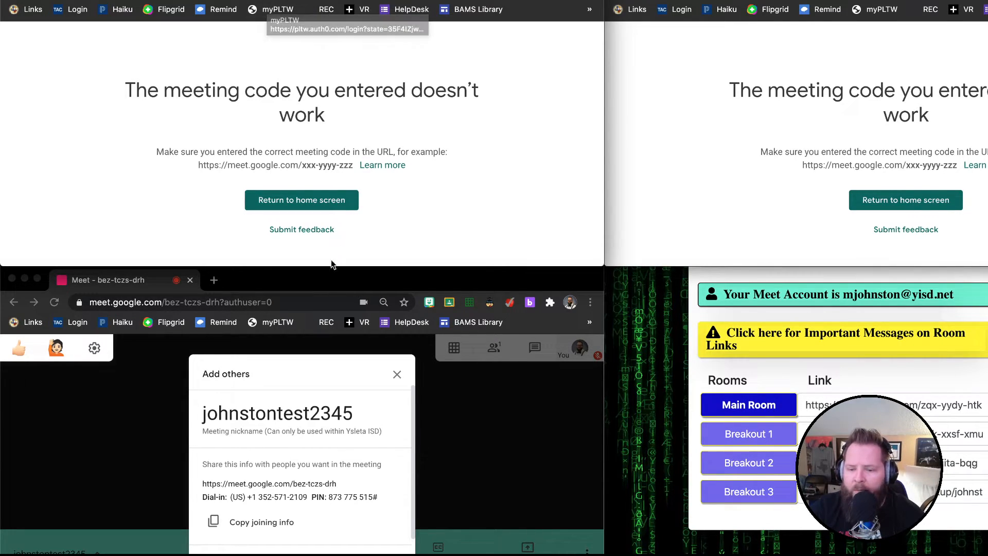
left_click(332, 357)
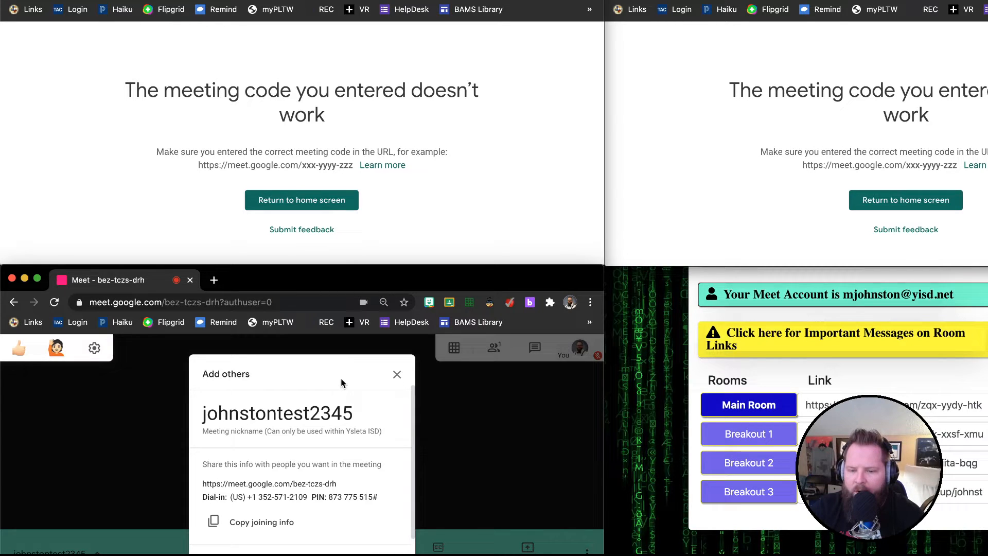
left_click(400, 382)
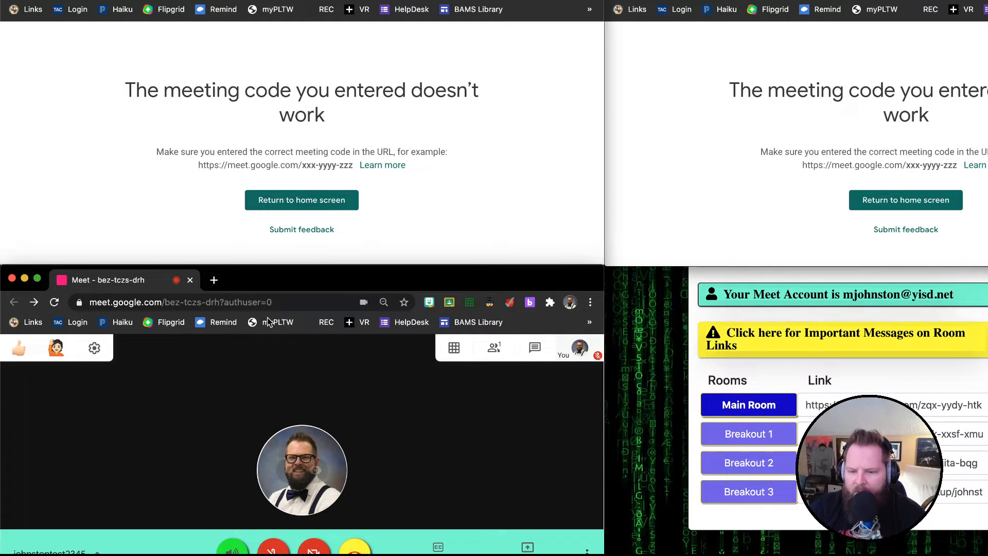
left_click(230, 304)
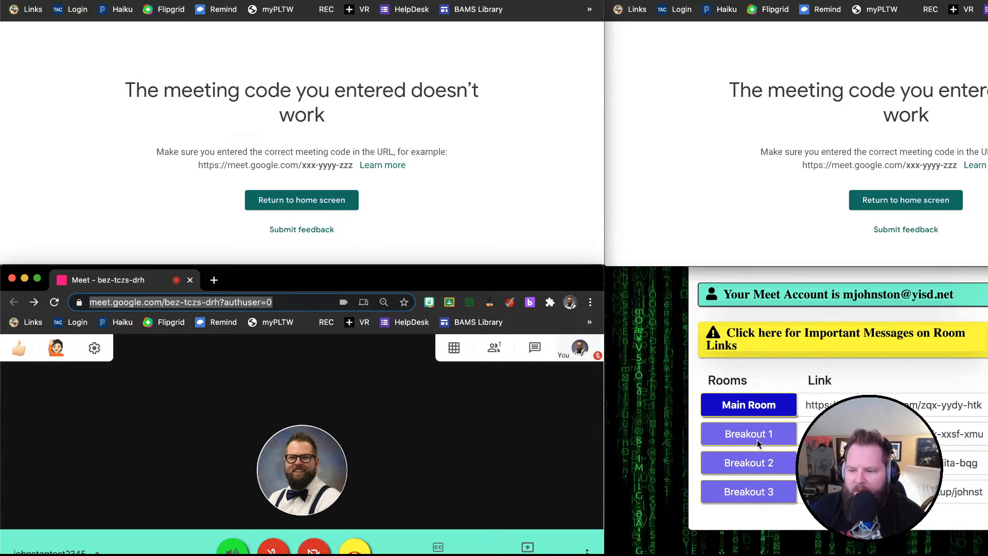
left_click(252, 305)
left_click_drag(254, 306, 362, 311)
key("BackSpace")
key("BackSpace")
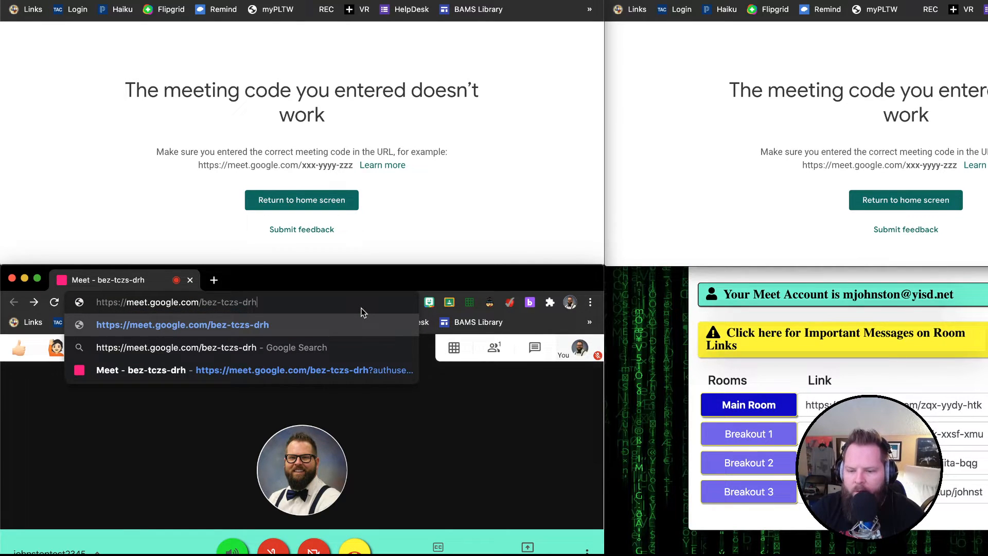
key("super+a")
key("super+c")
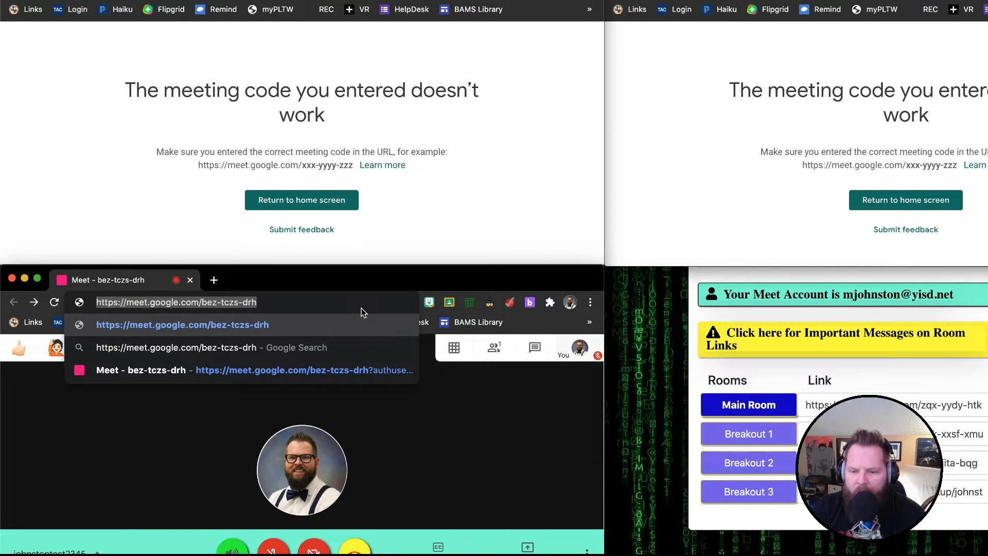
left_click(751, 438)
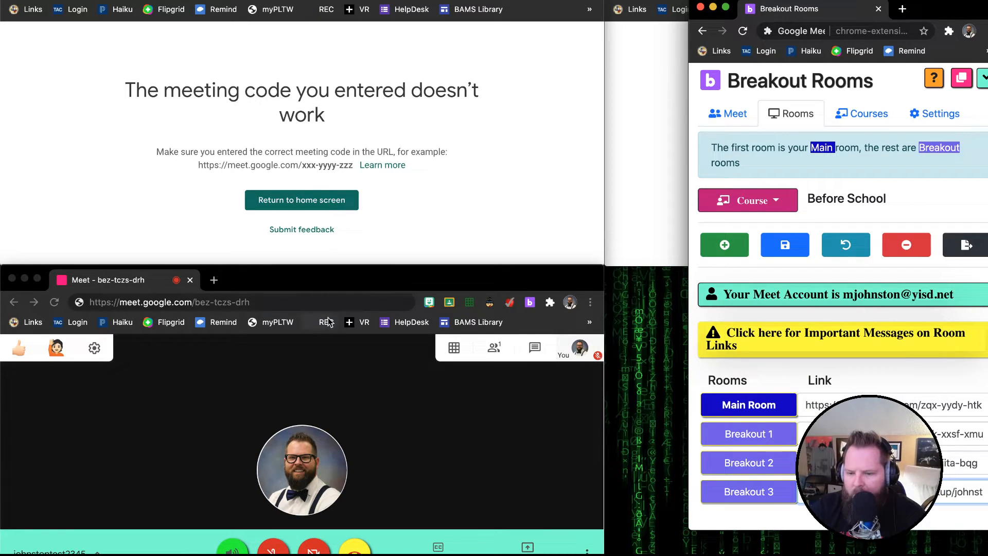
left_click(323, 304)
key("Return")
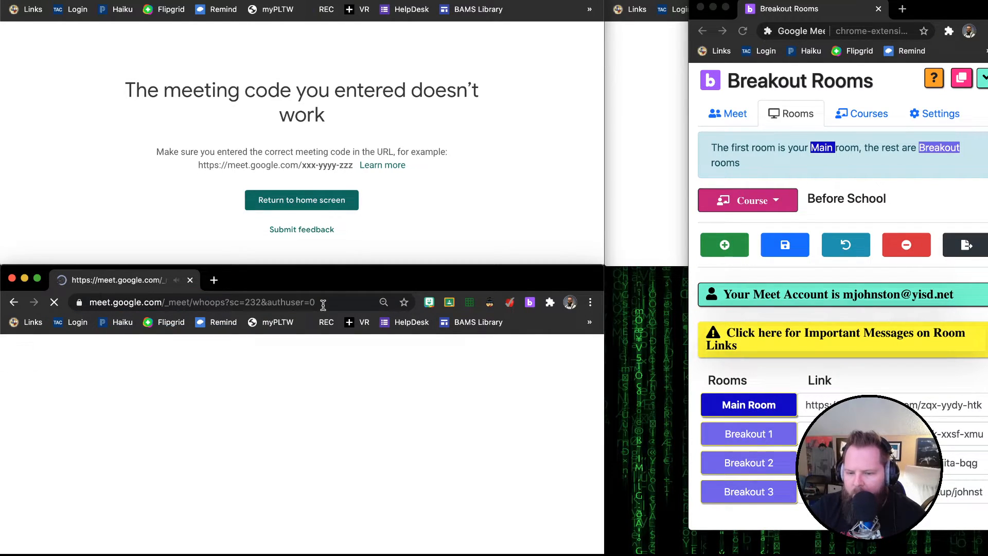
left_click(268, 305)
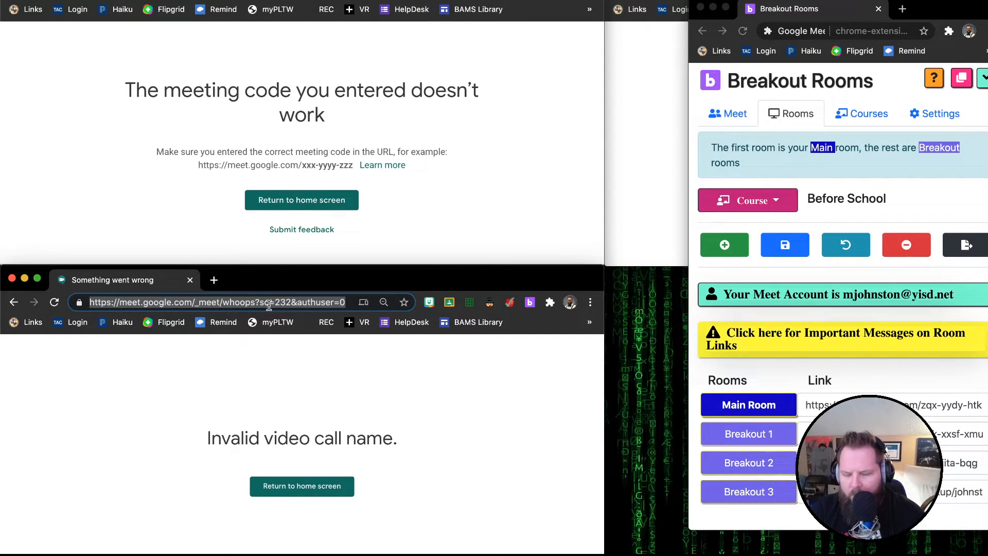
key("super+v")
key("Return")
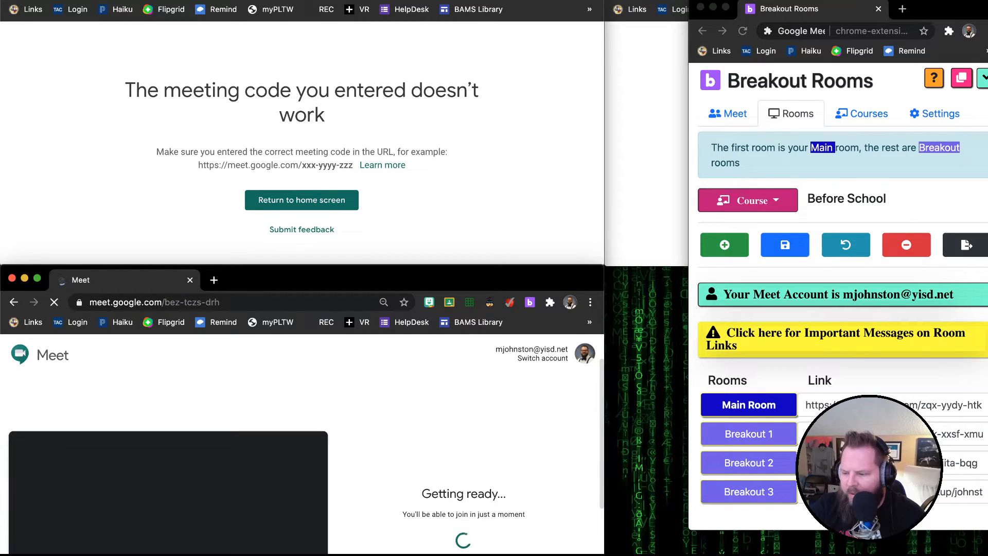
left_click(890, 491)
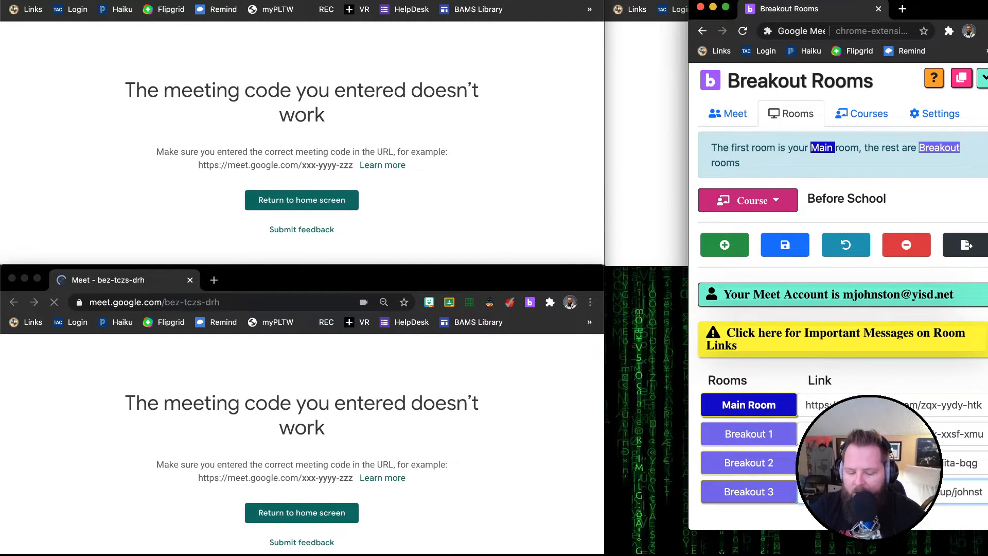
key("super+v")
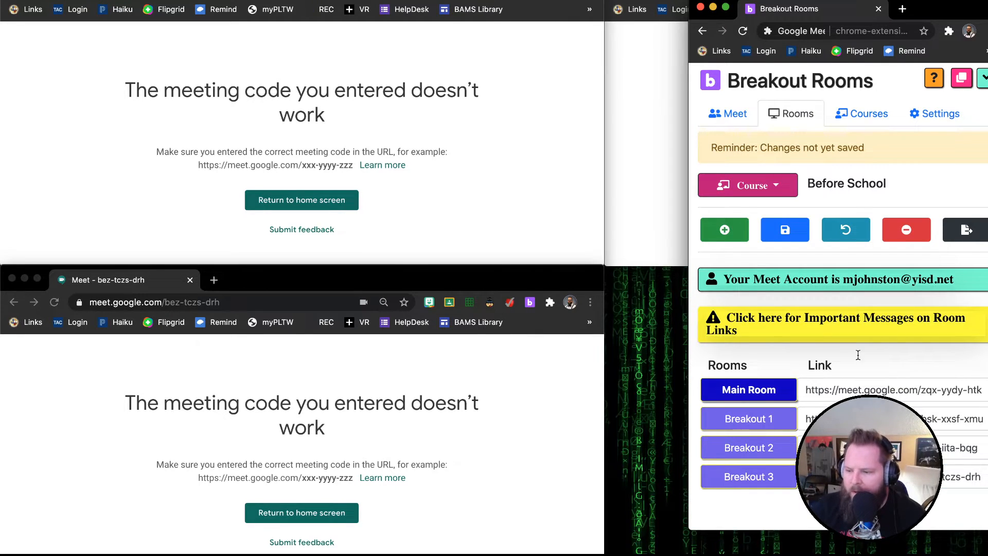
left_click(783, 230)
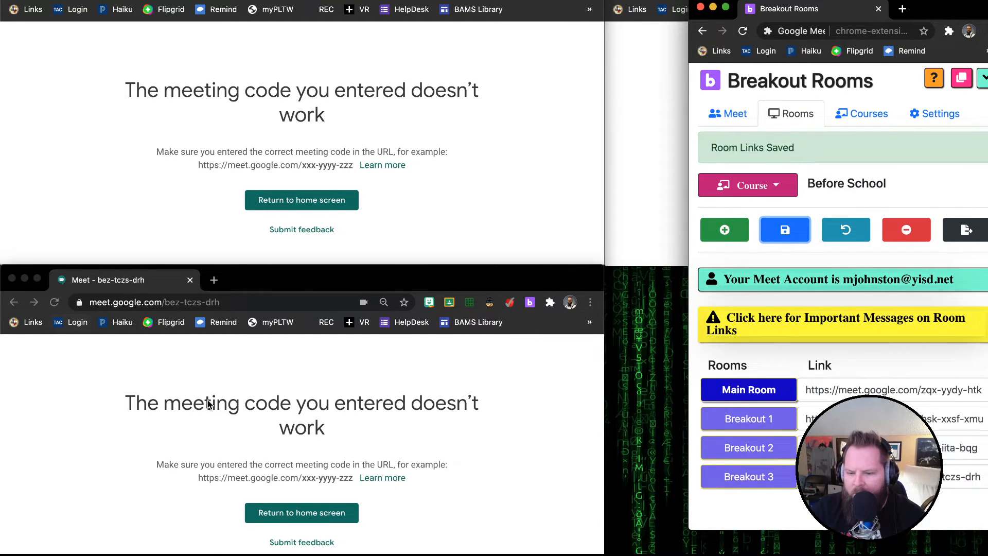
left_click(291, 445)
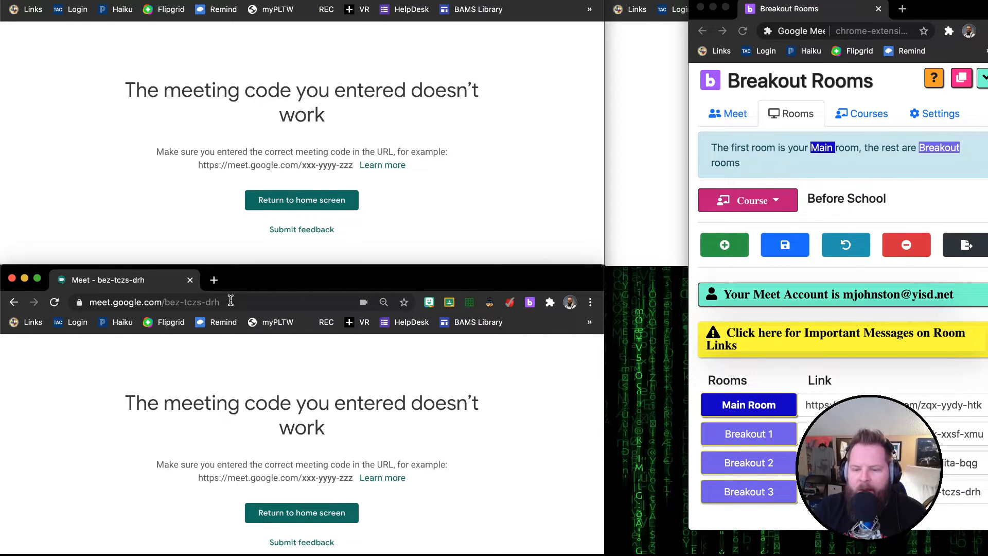
Open and join a new Meet through a meet.google.com/lookup/ nickname address ending in test223456
left_click(231, 300)
left_click(230, 301)
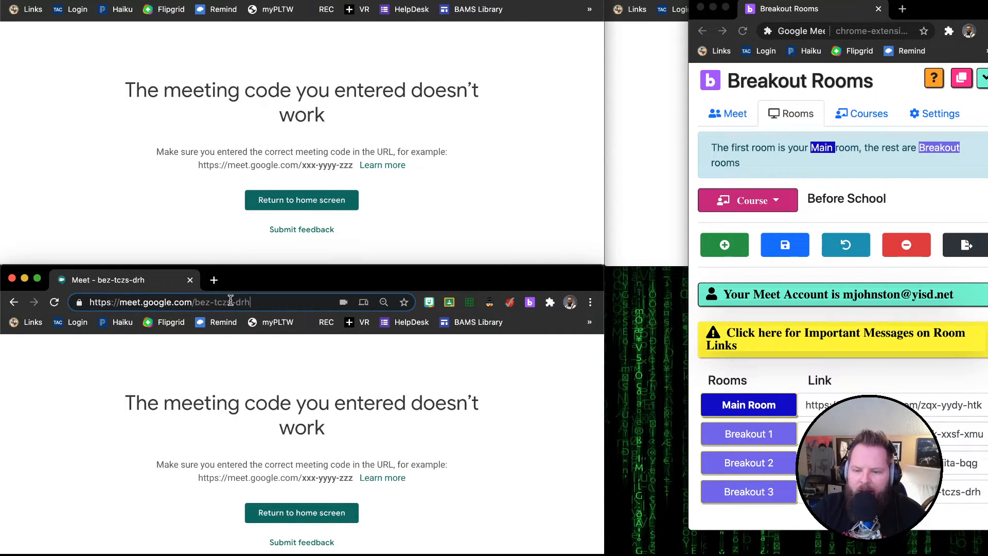
key("BackSpace")
key("BackSpace")
key("BackSpace")
key("BackSpace")
key("BackSpace")
key("BackSpace")
key("BackSpace")
key("BackSpace")
key("BackSpace")
key("BackSpace")
key("BackSpace")
key("BackSpace")
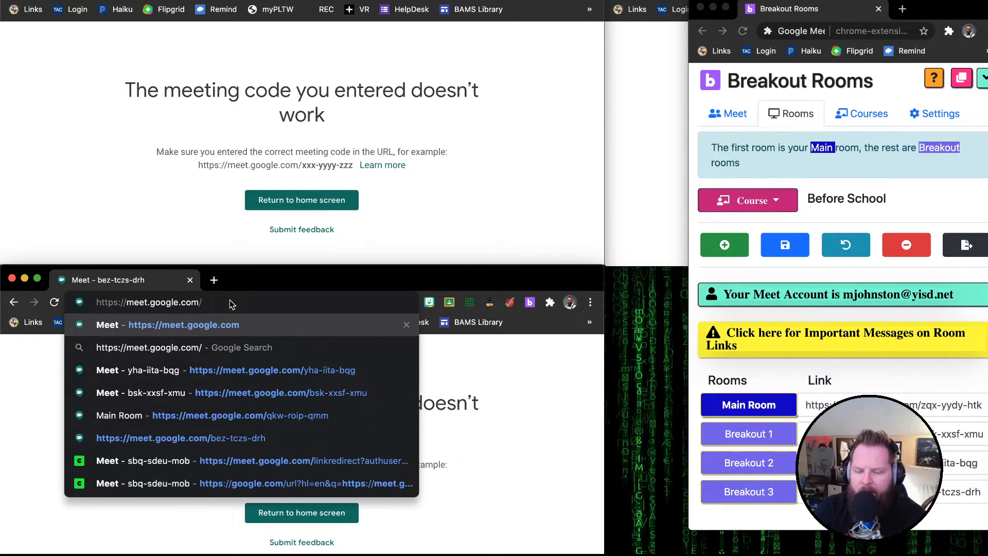
type("lookup/johnsto")
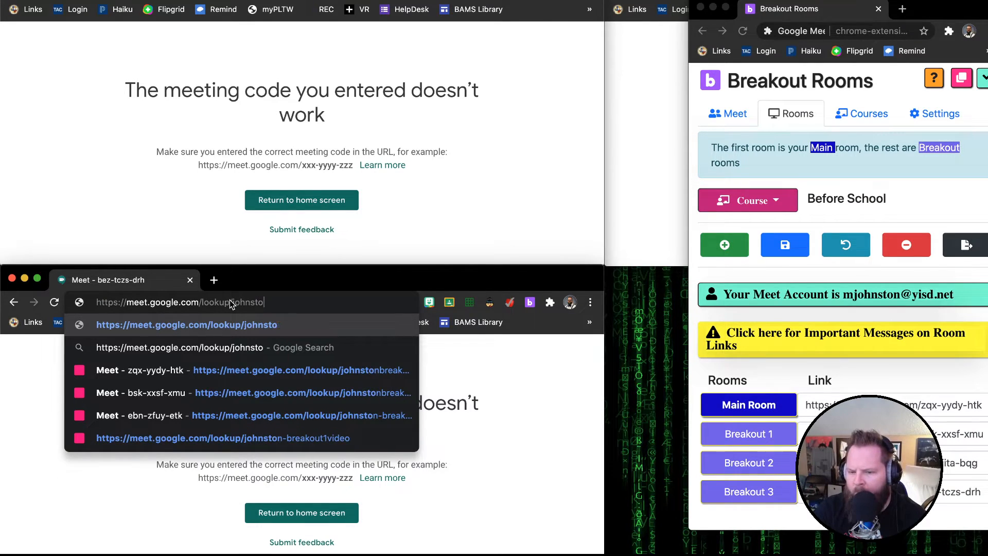
type("ntest223456")
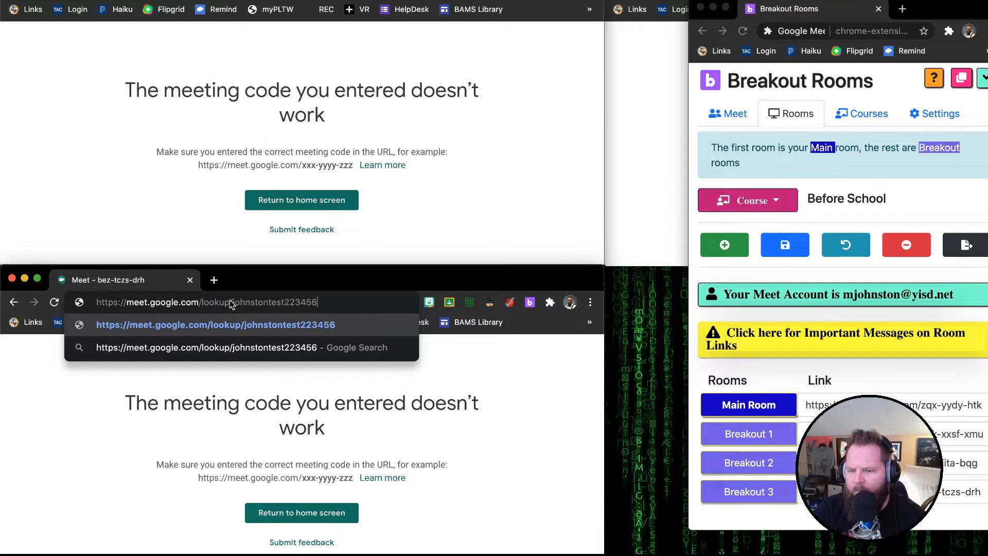
key("Return")
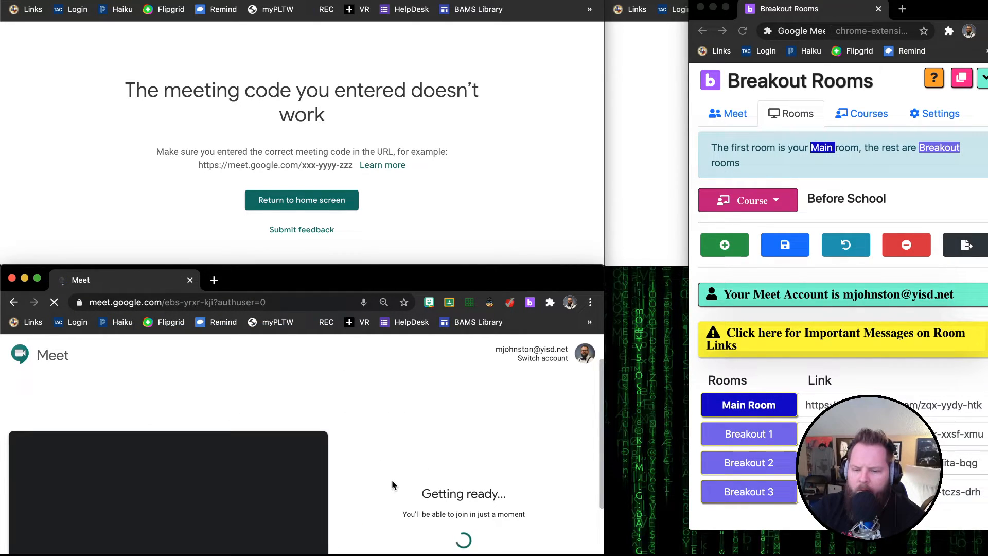
left_click(421, 517)
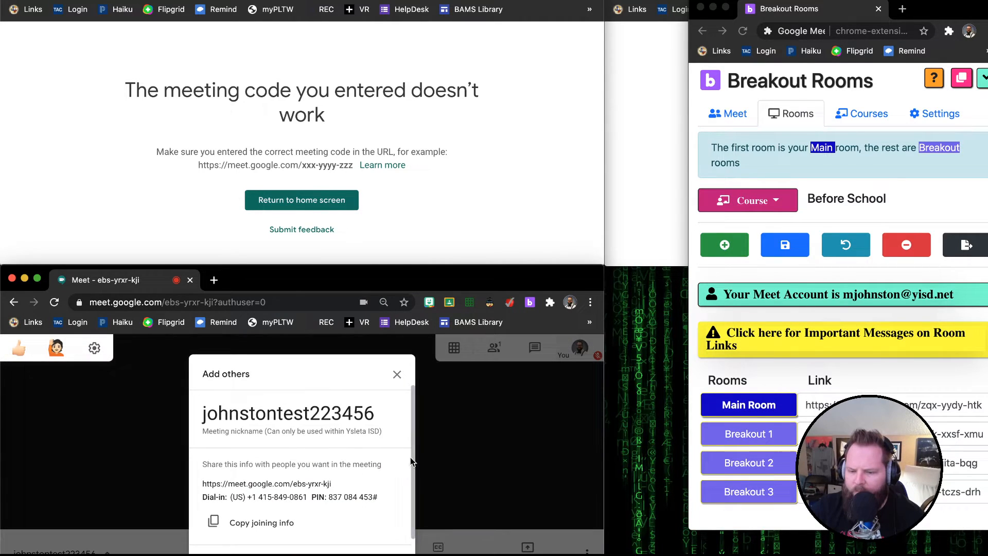
left_click(397, 375)
left_click(275, 302)
left_click(242, 302)
left_click_drag(243, 302, 326, 313)
key("BackSpace")
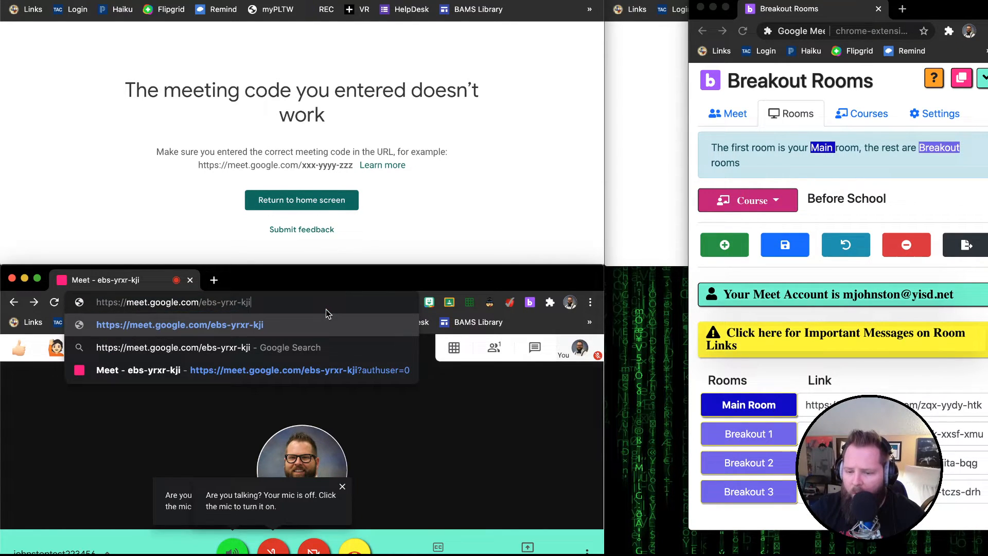
key("Return")
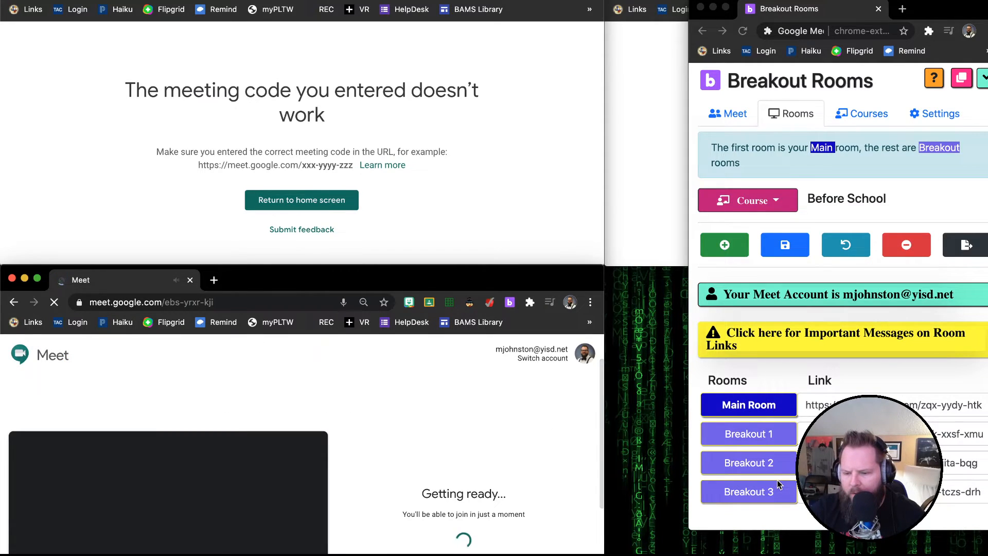
left_click(743, 466)
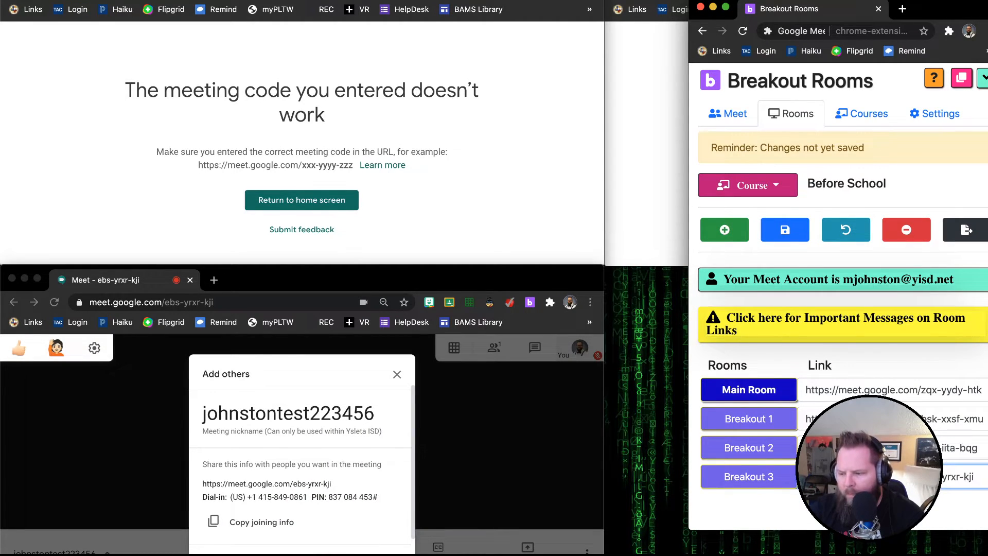
left_click(784, 240)
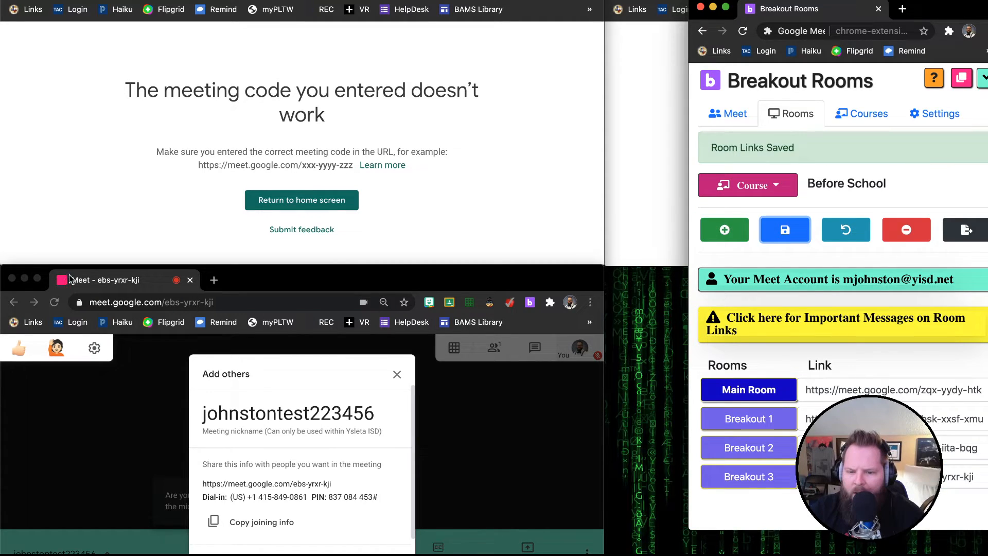
left_click(396, 374)
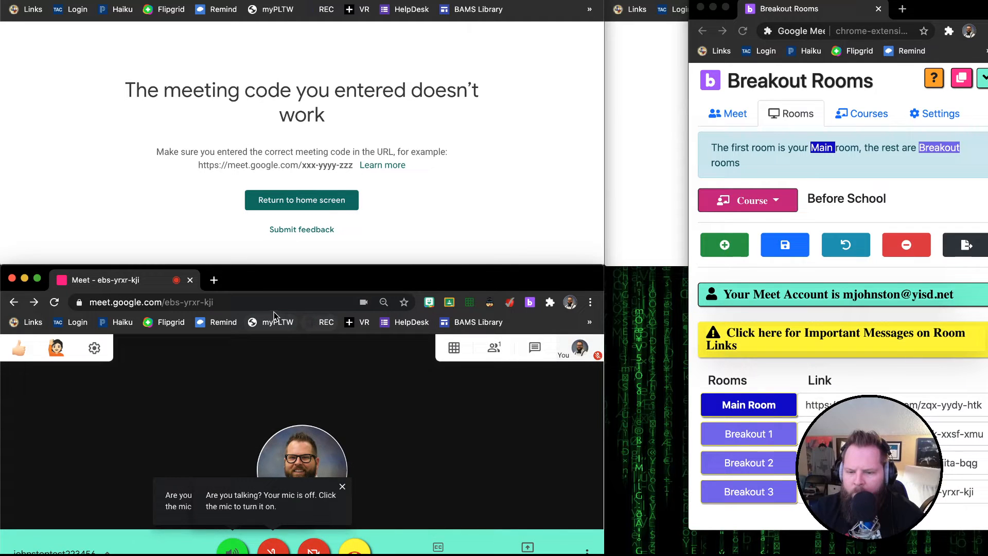
left_click(260, 302)
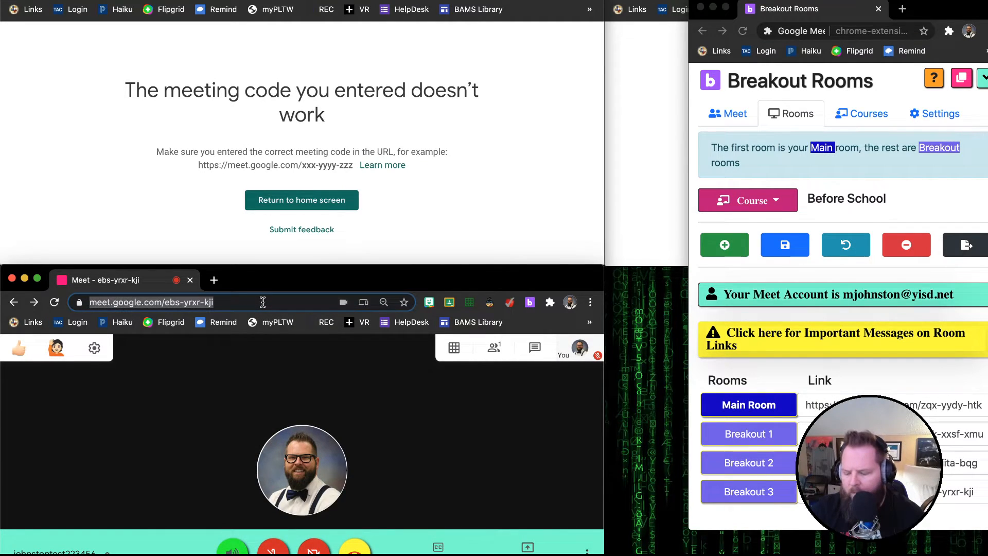
key("Return")
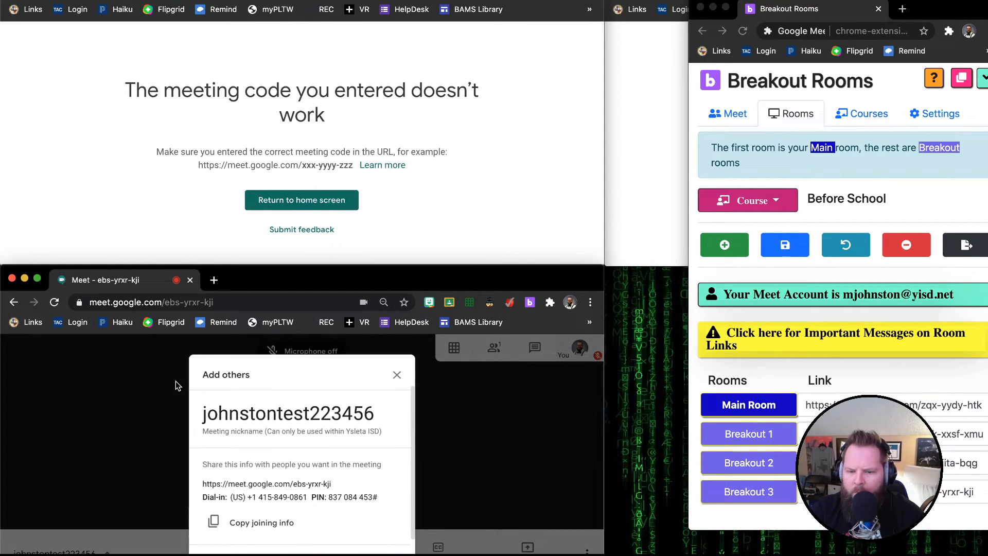
left_click(397, 374)
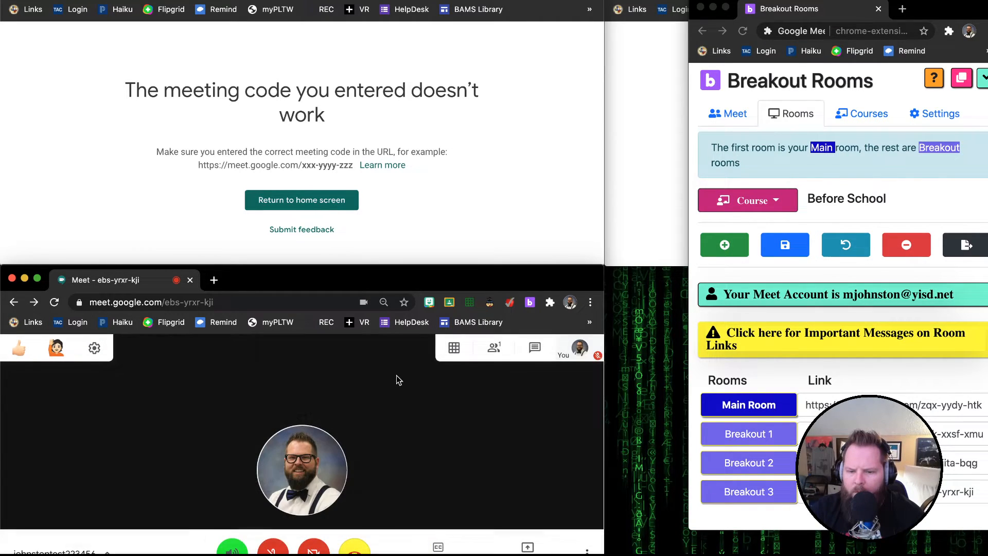